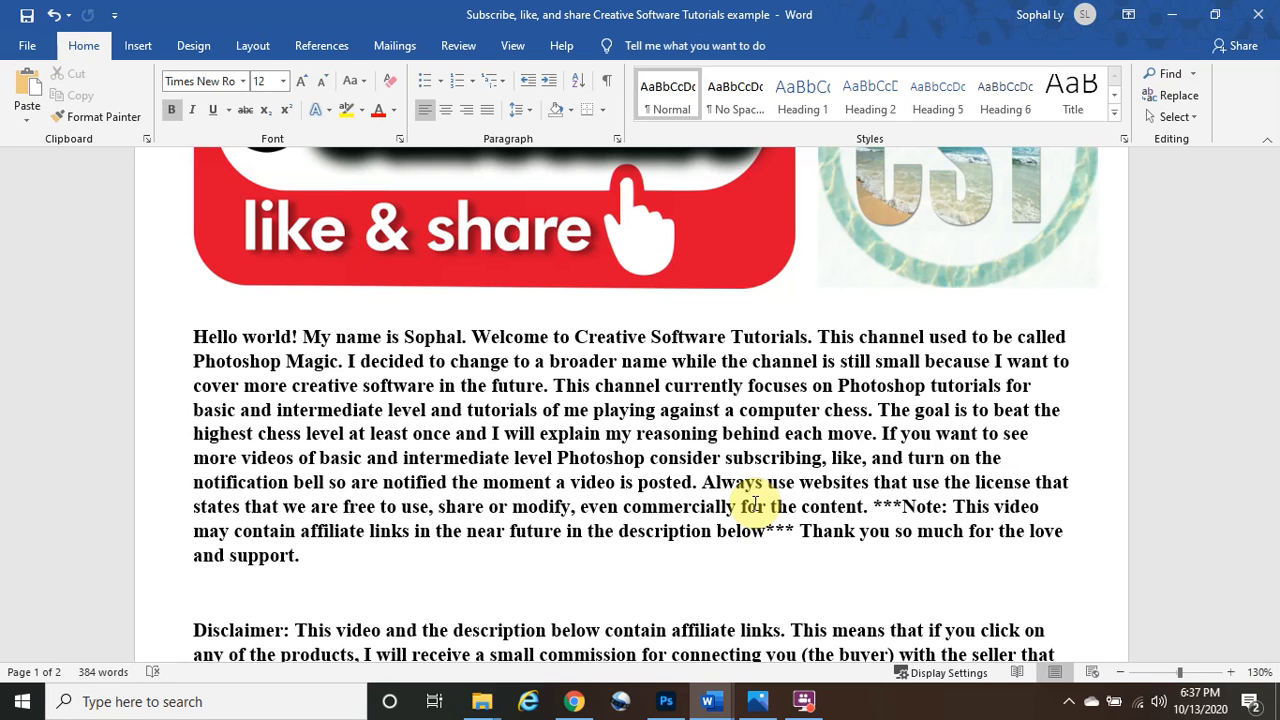
Review the channel description and the image license attributions in the Word document.
scroll(848, 523, down, 10)
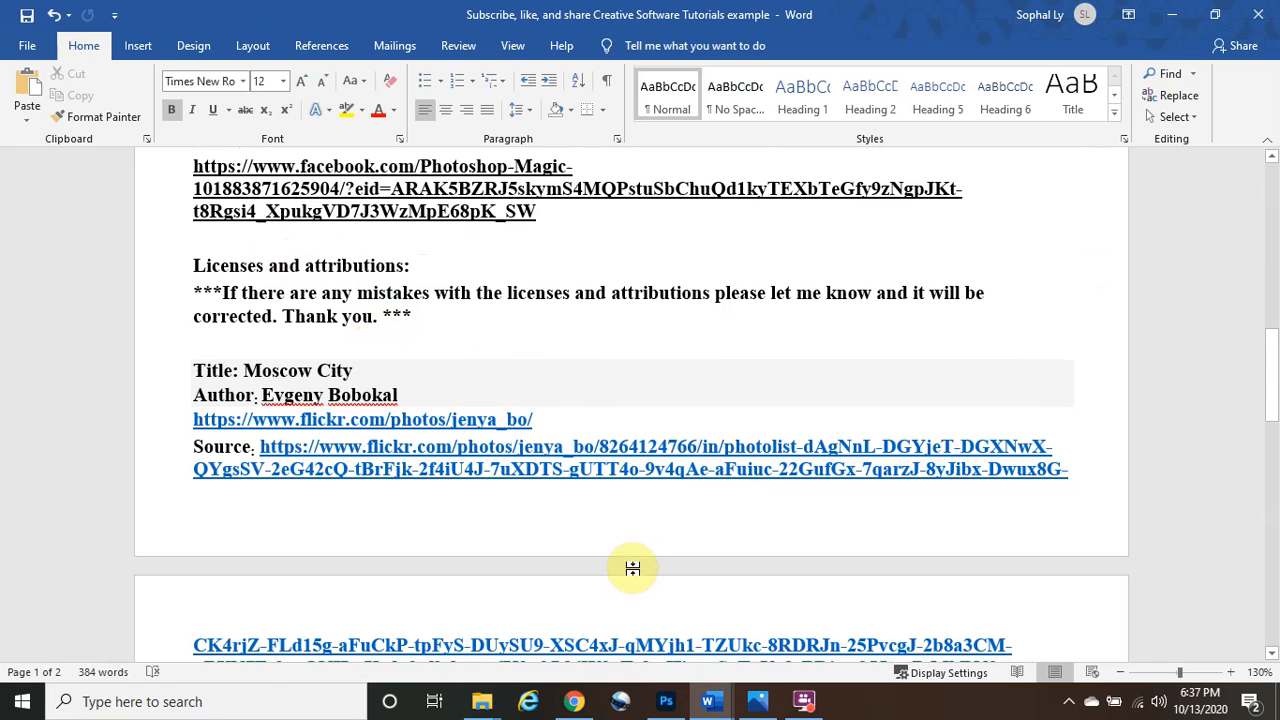
scroll(631, 570, down, 5)
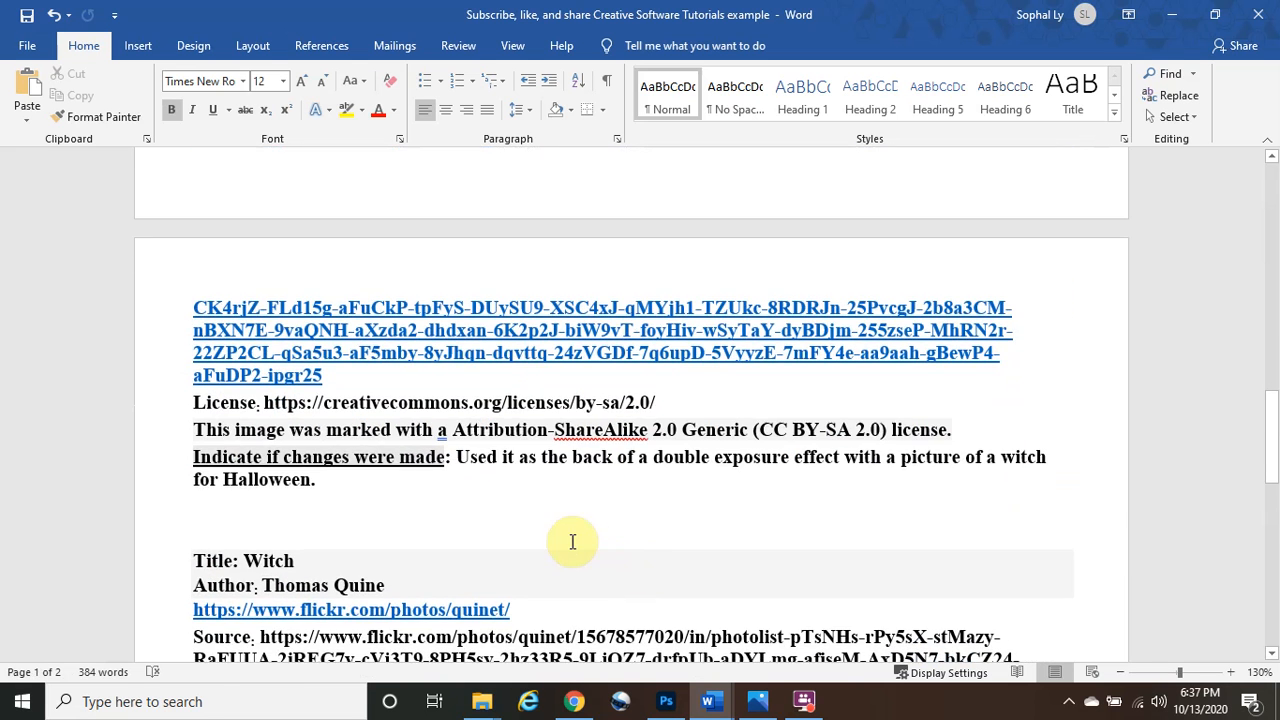
scroll(573, 541, down, 3)
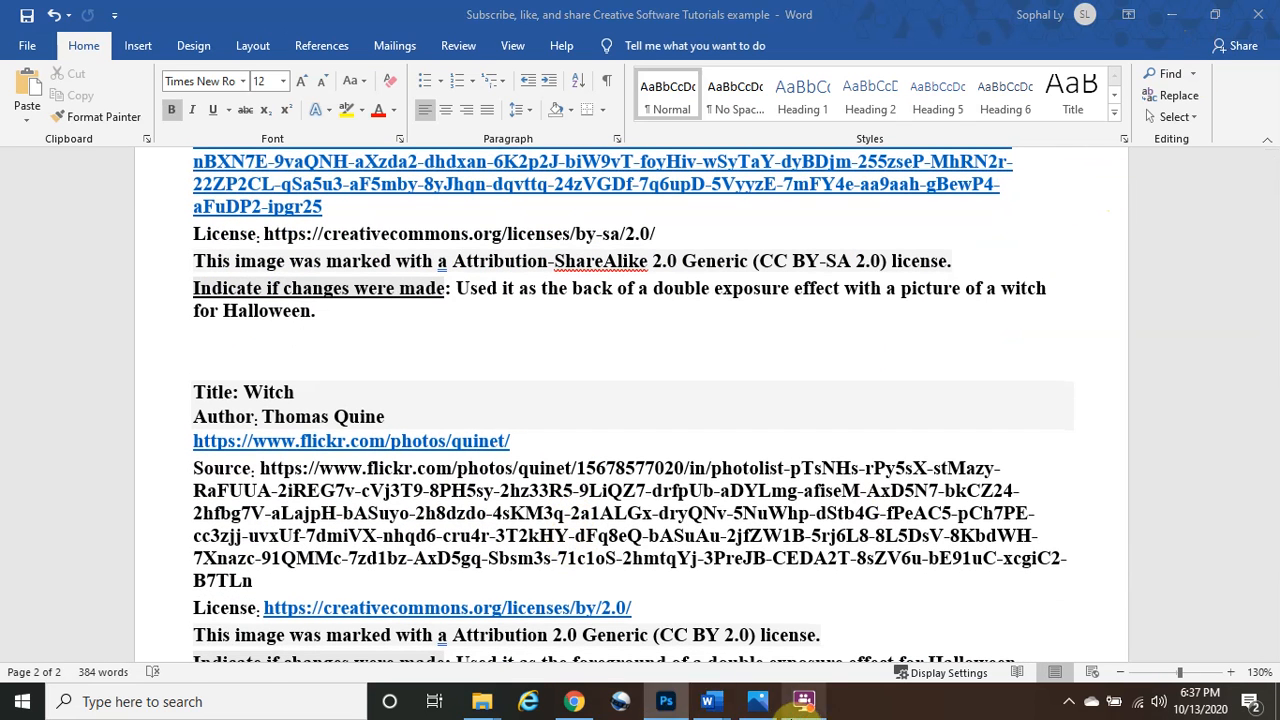
Switch to Photoshop and browse for a file to open in the Online downloads folder under Videos.
click(676, 696)
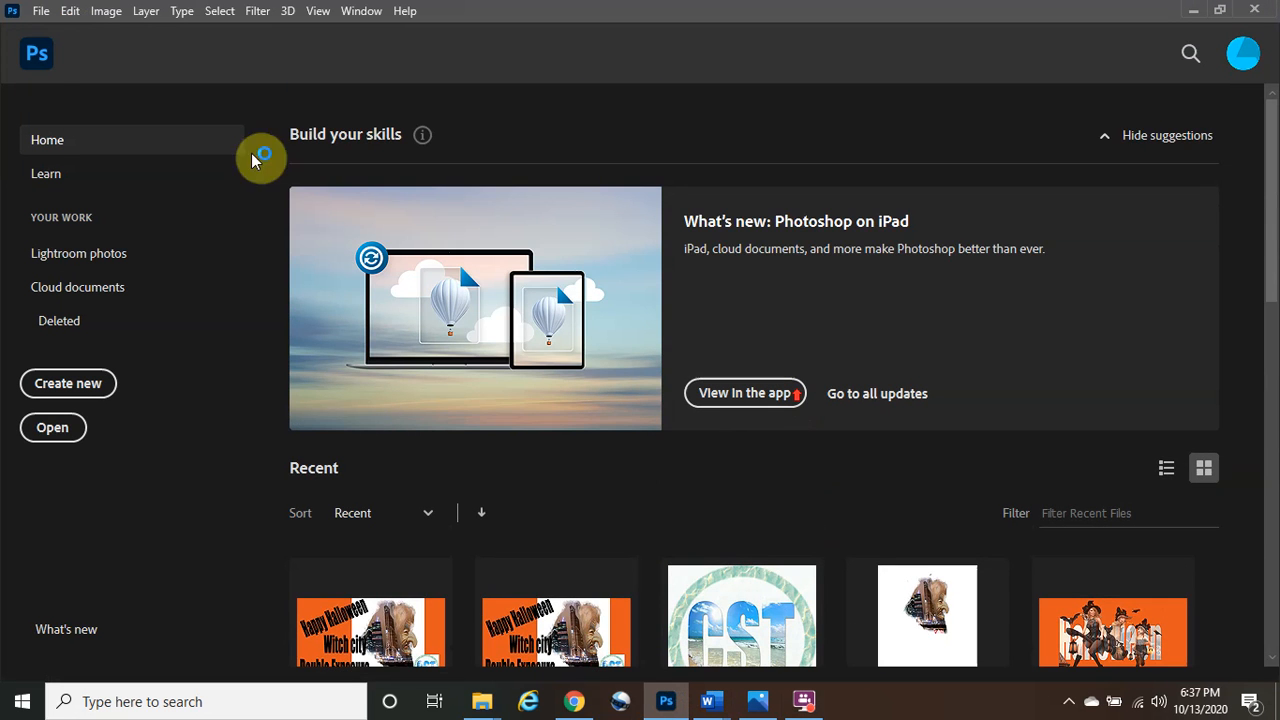
click(41, 11)
click(70, 49)
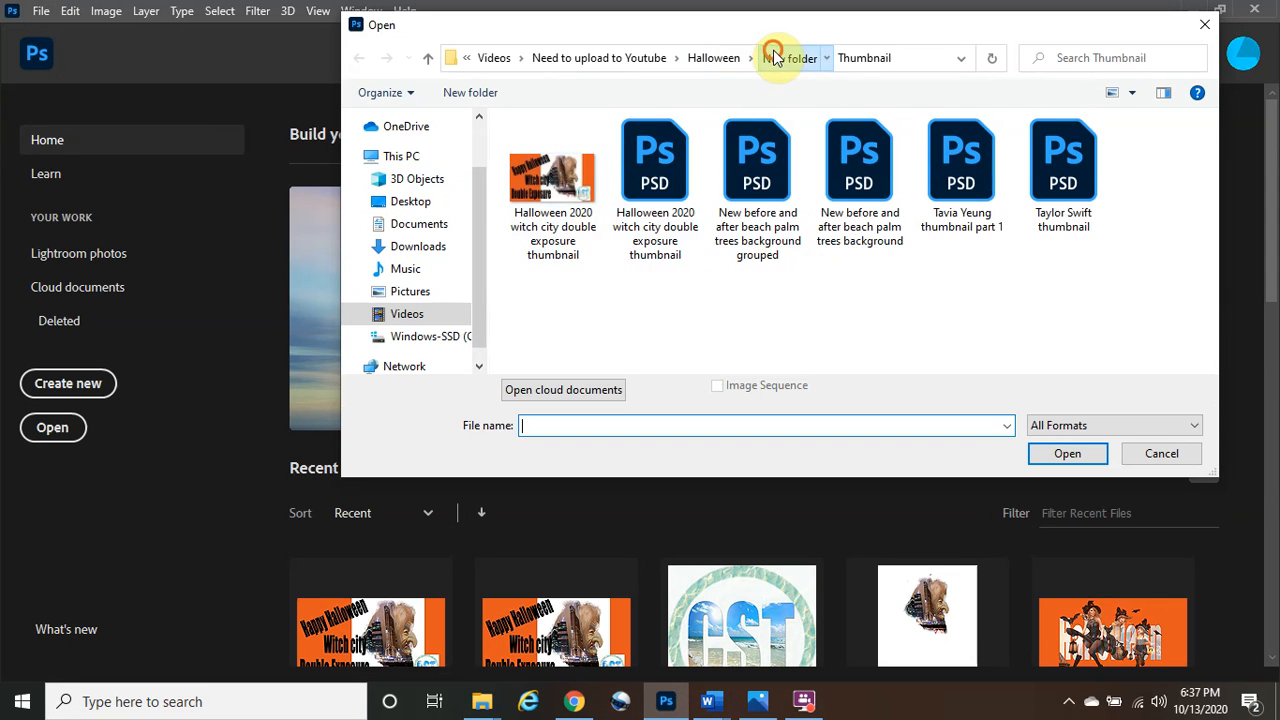
click(777, 57)
double_click(548, 165)
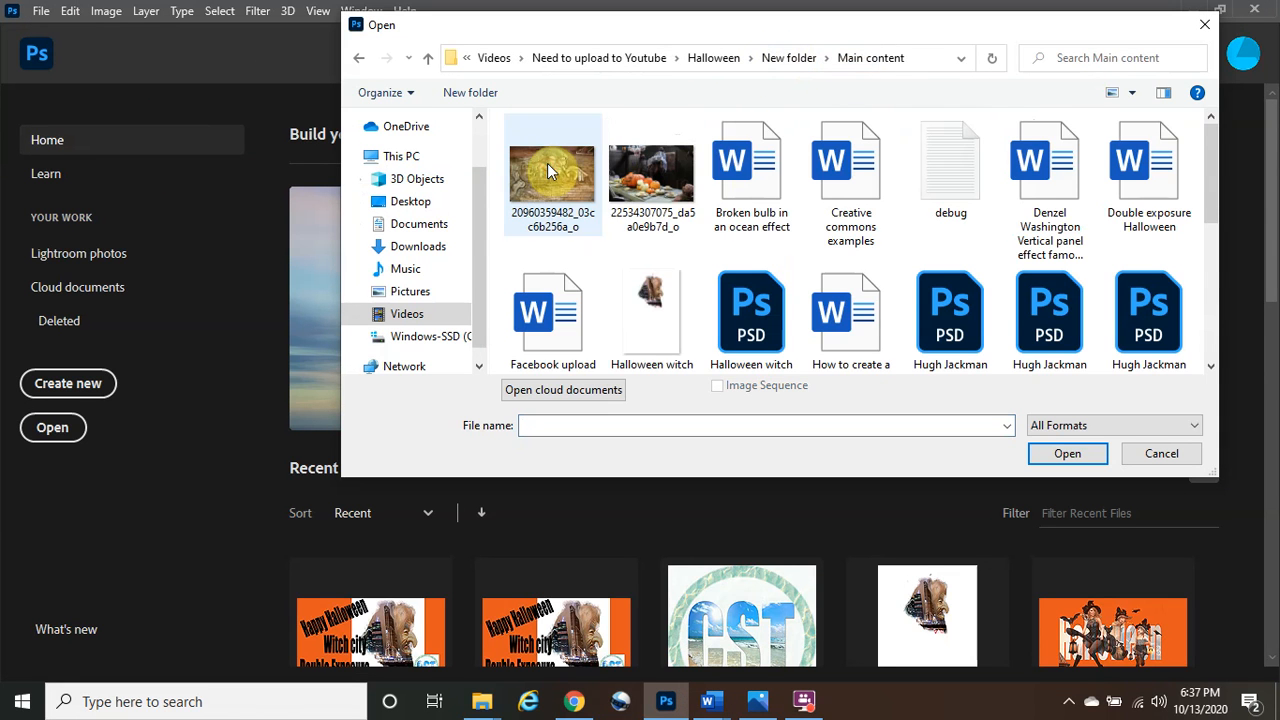
scroll(830, 258, down, 5)
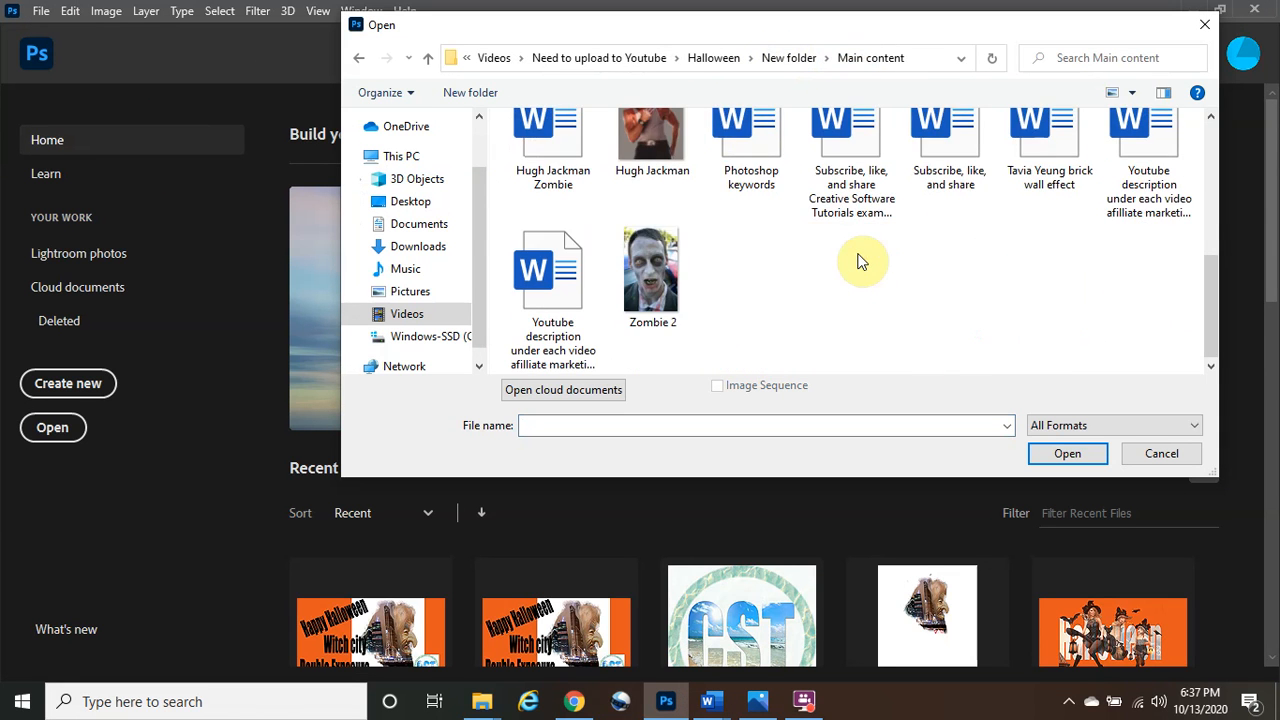
scroll(857, 258, up, 6)
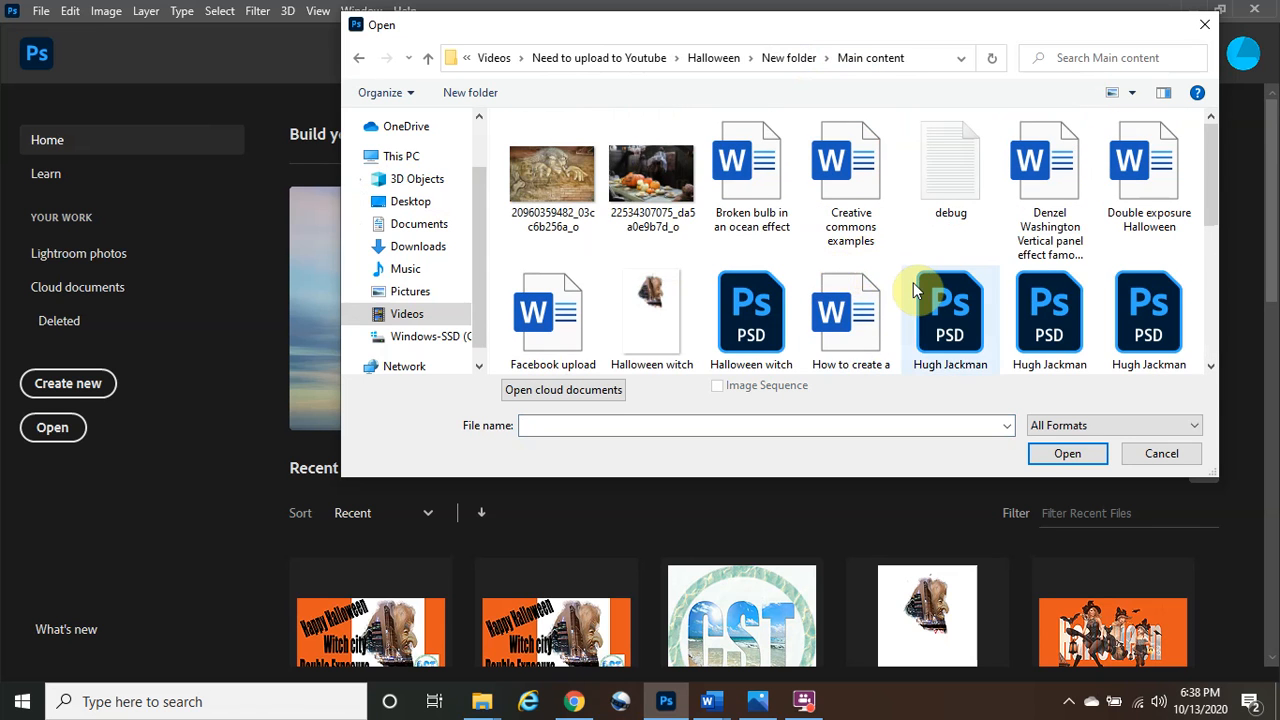
scroll(918, 289, down, 7)
click(405, 313)
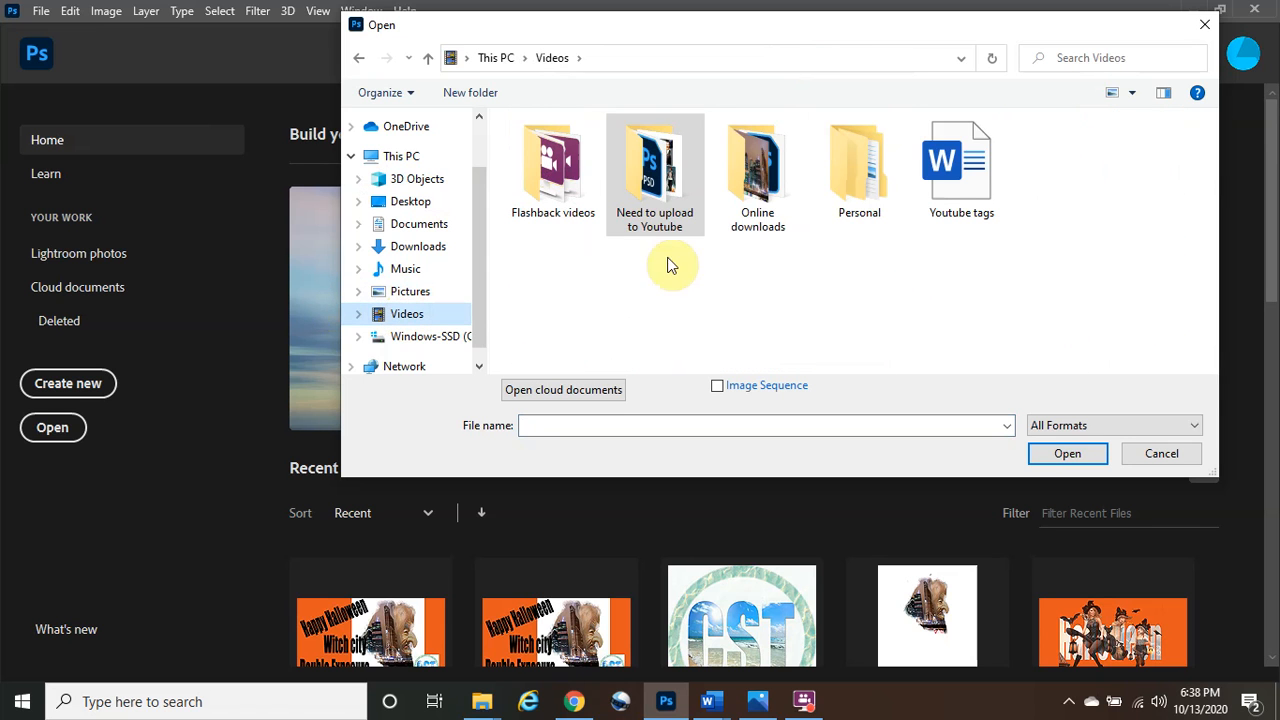
double_click(755, 165)
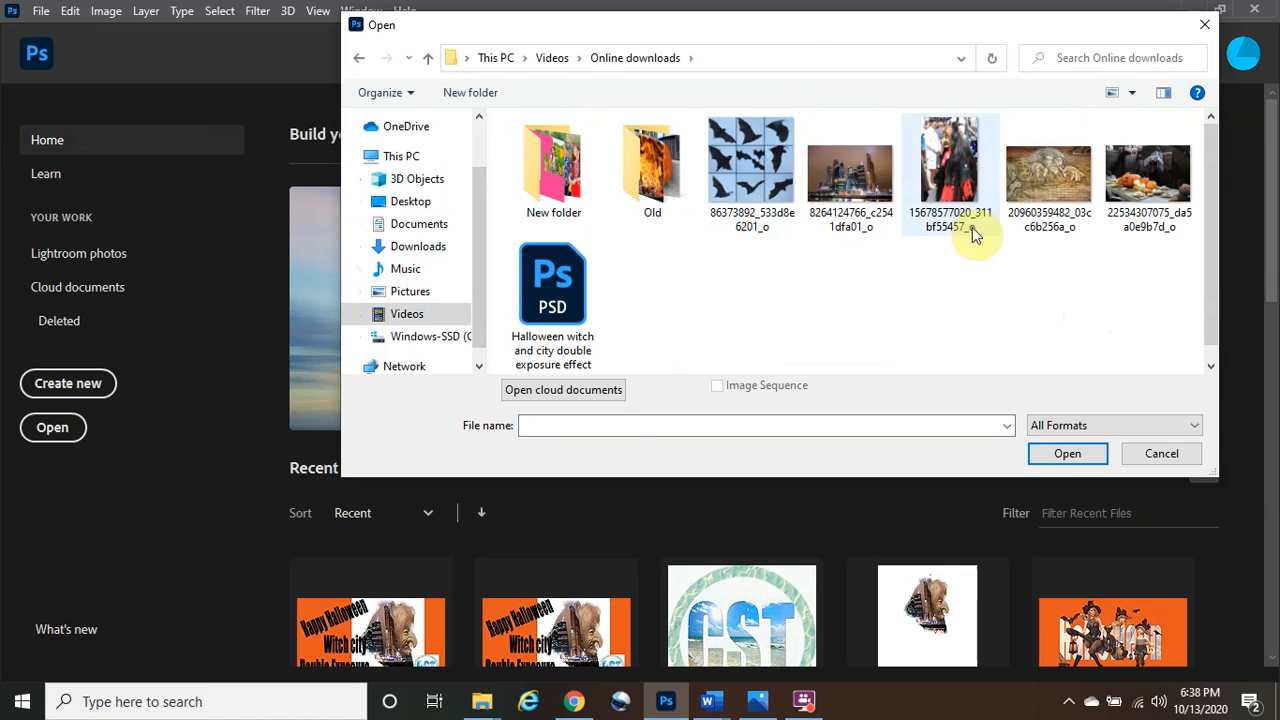
click(825, 179)
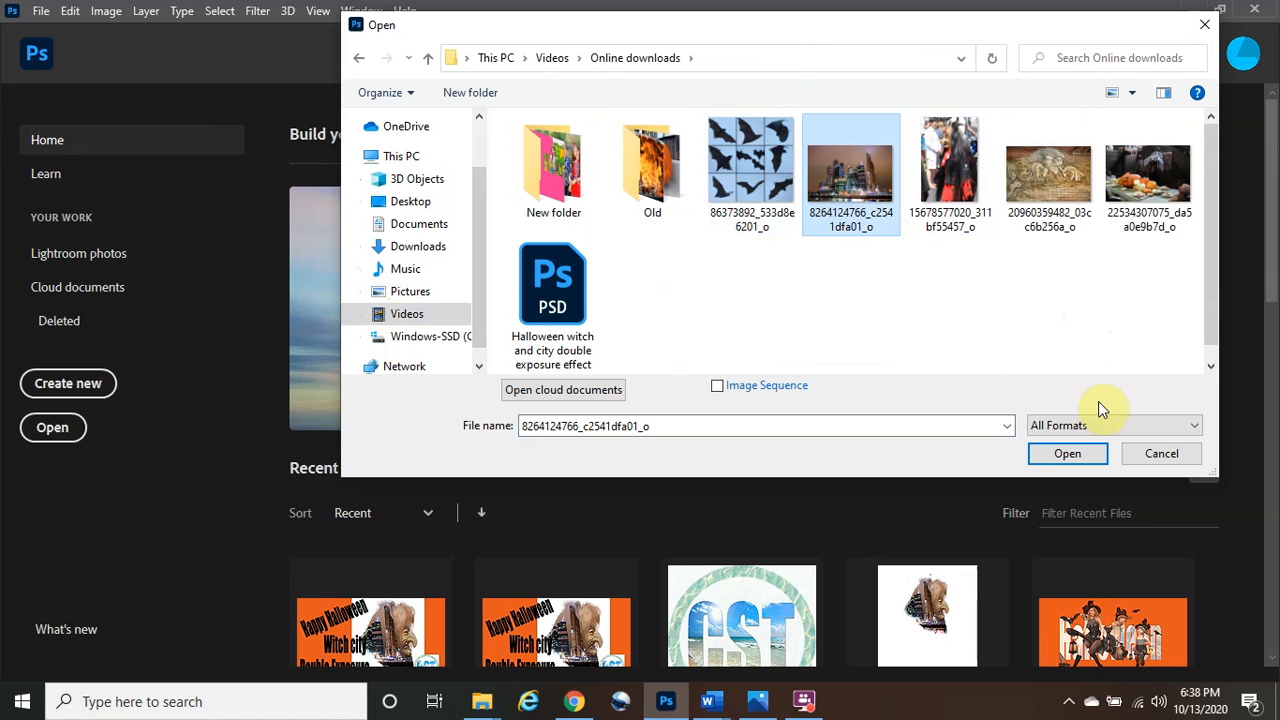
ctrl+click(970, 174)
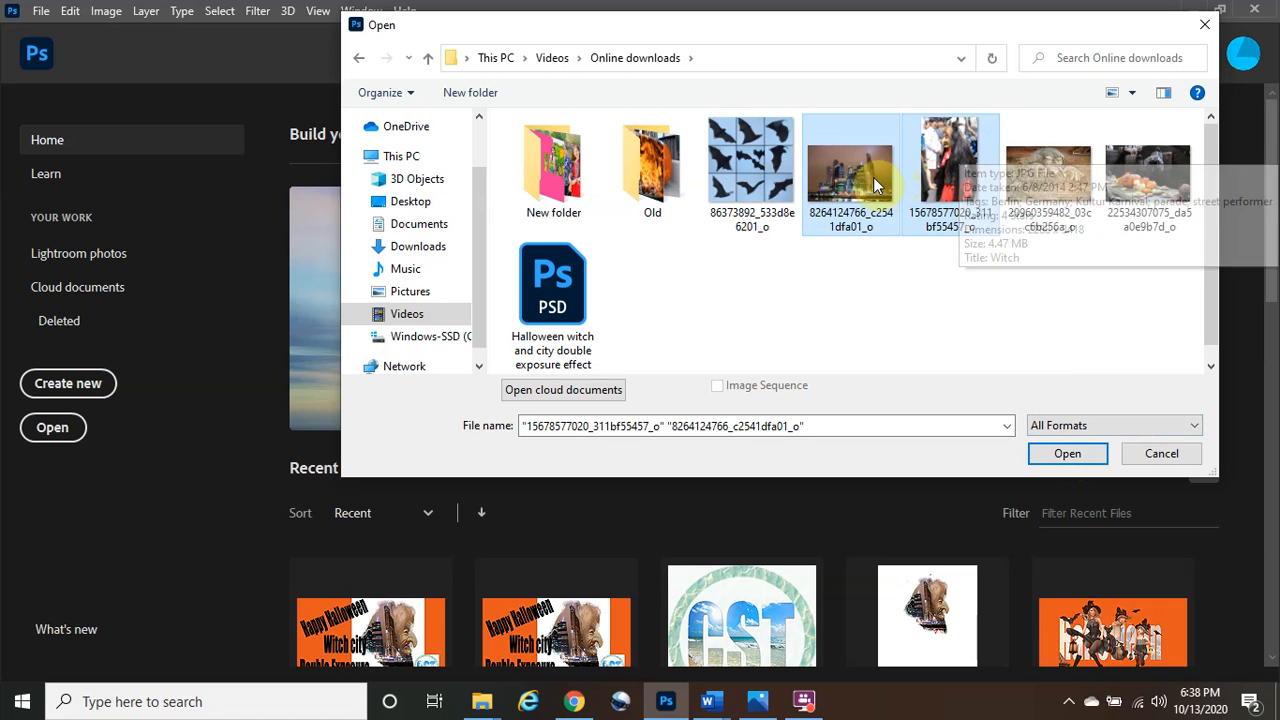
click(1056, 467)
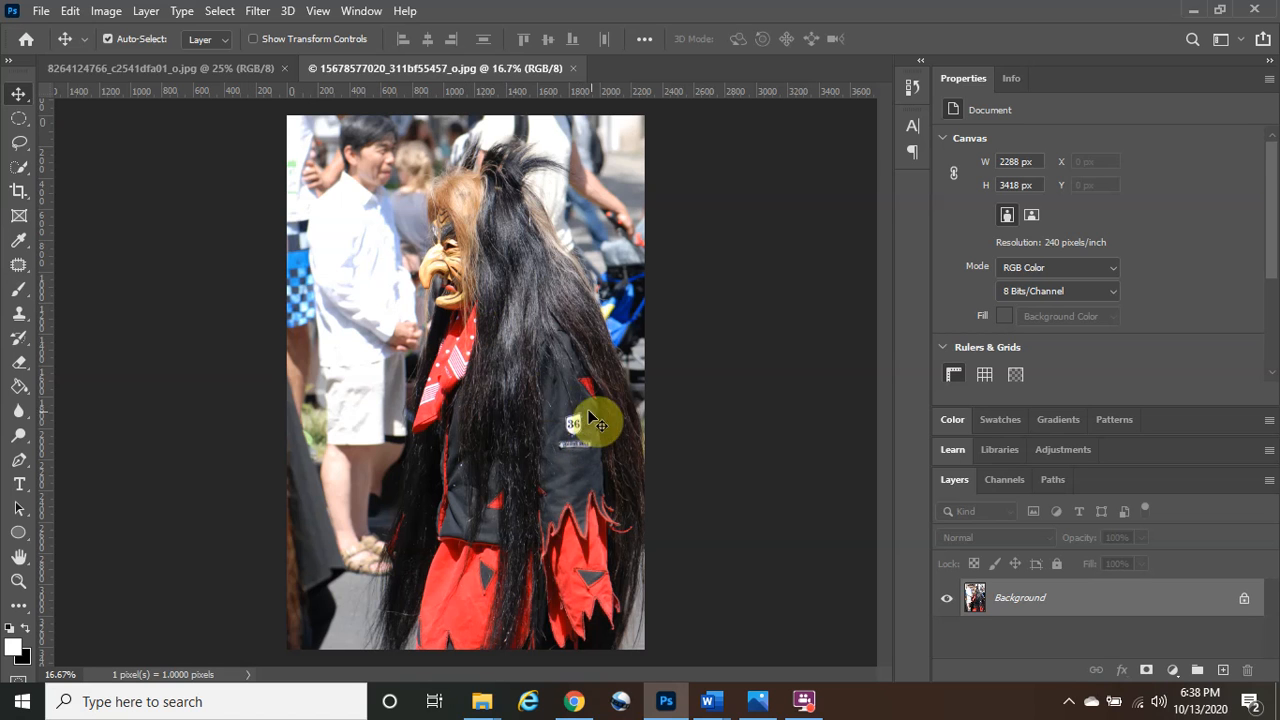
Flip the canvas of the witch image horizontally.
click(116, 14)
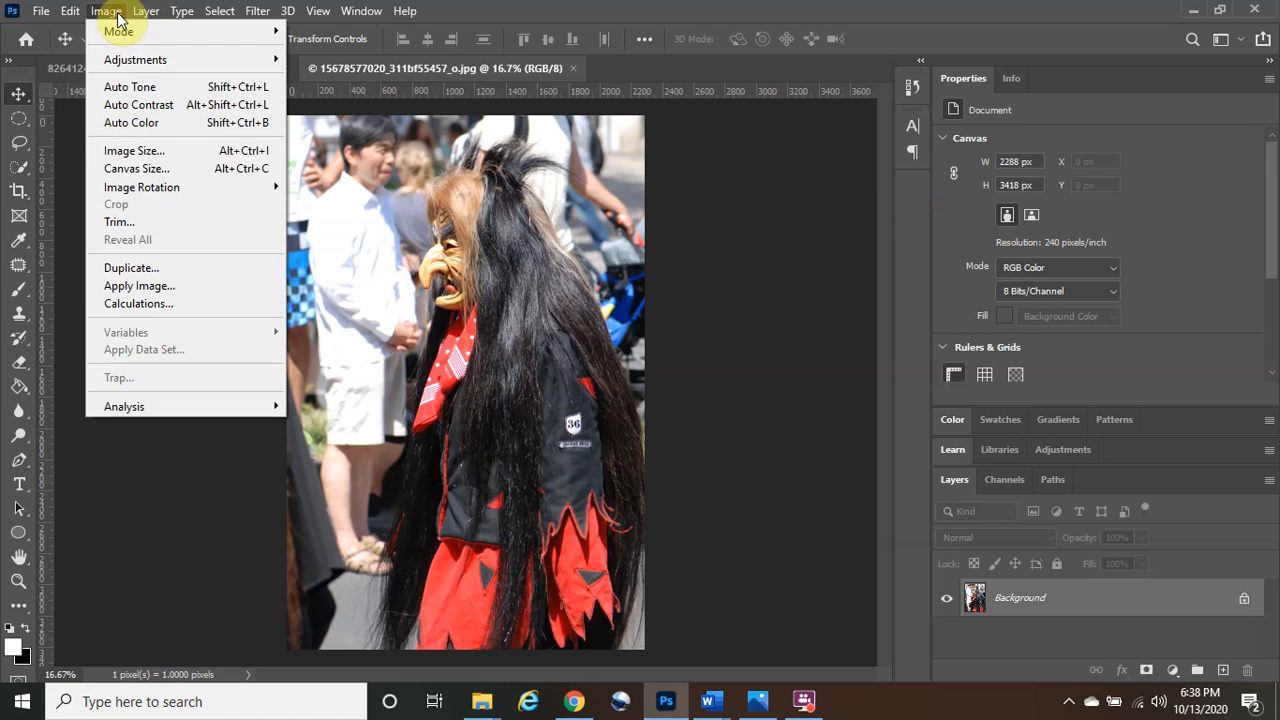
mouse_move(171, 188)
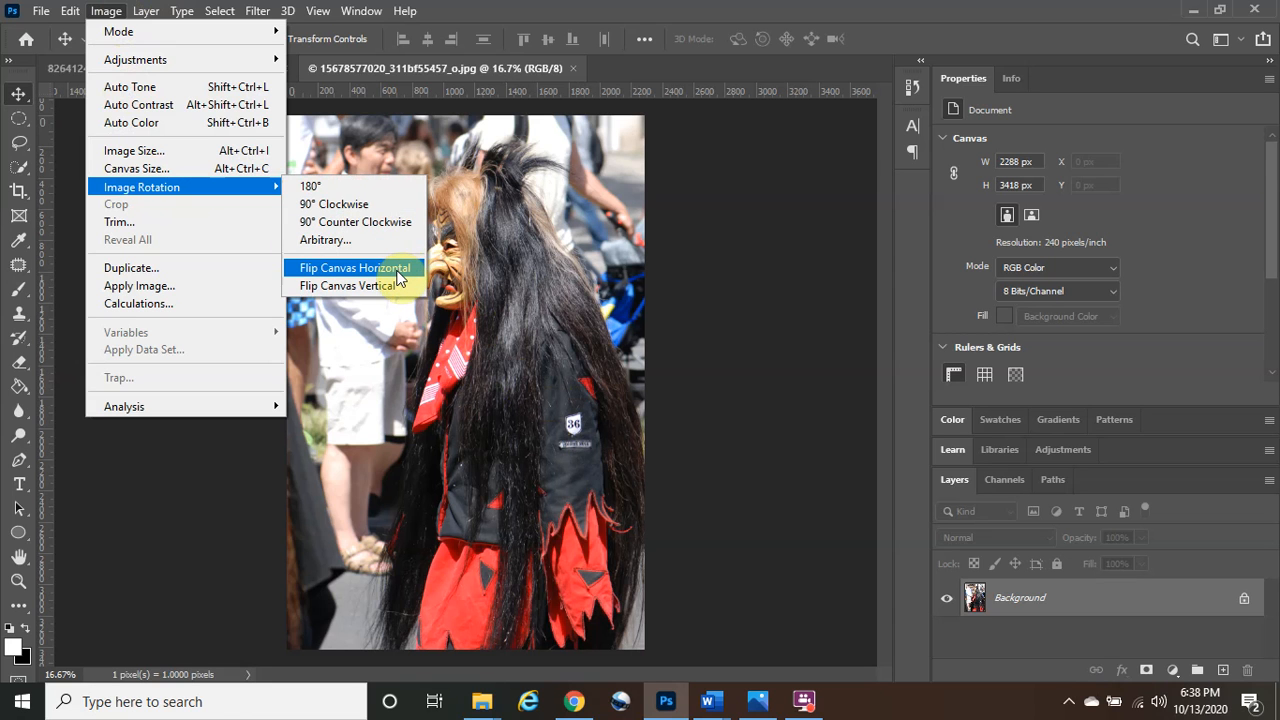
click(398, 277)
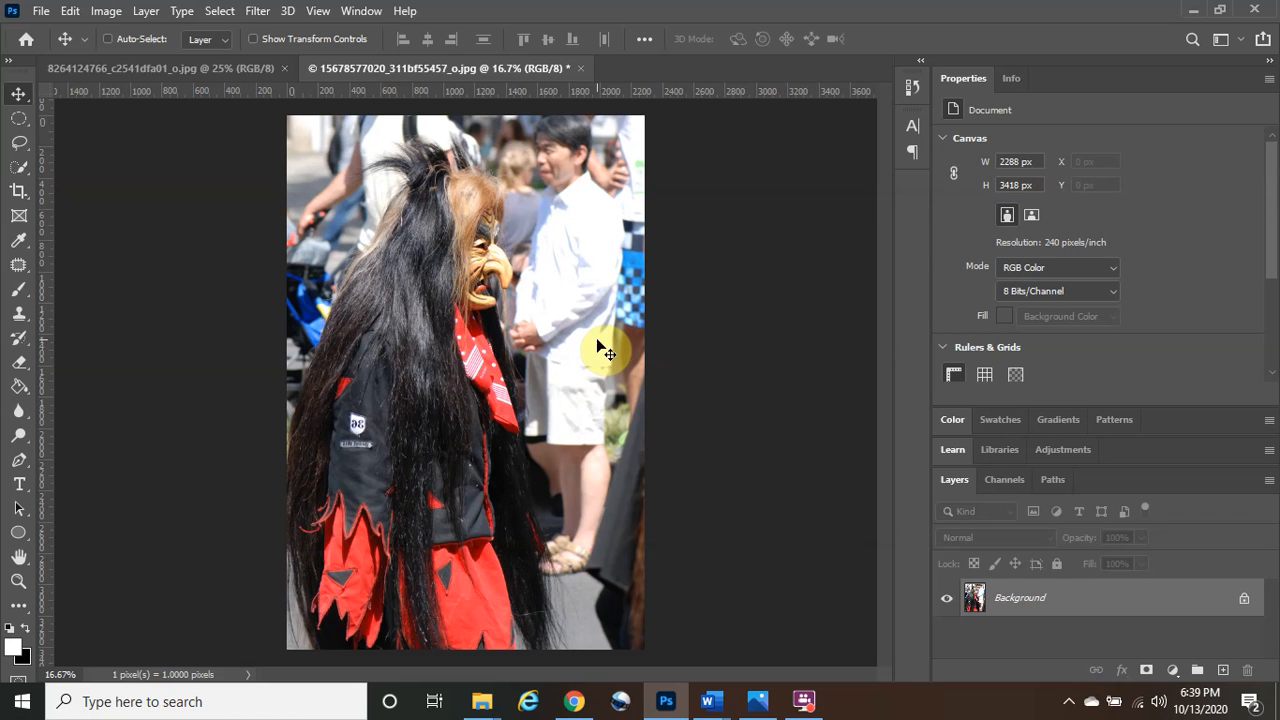
Select the witch's face and most of the hair with the Quick Selection tool, using a 35 px brush.
key(ctrl+plus)
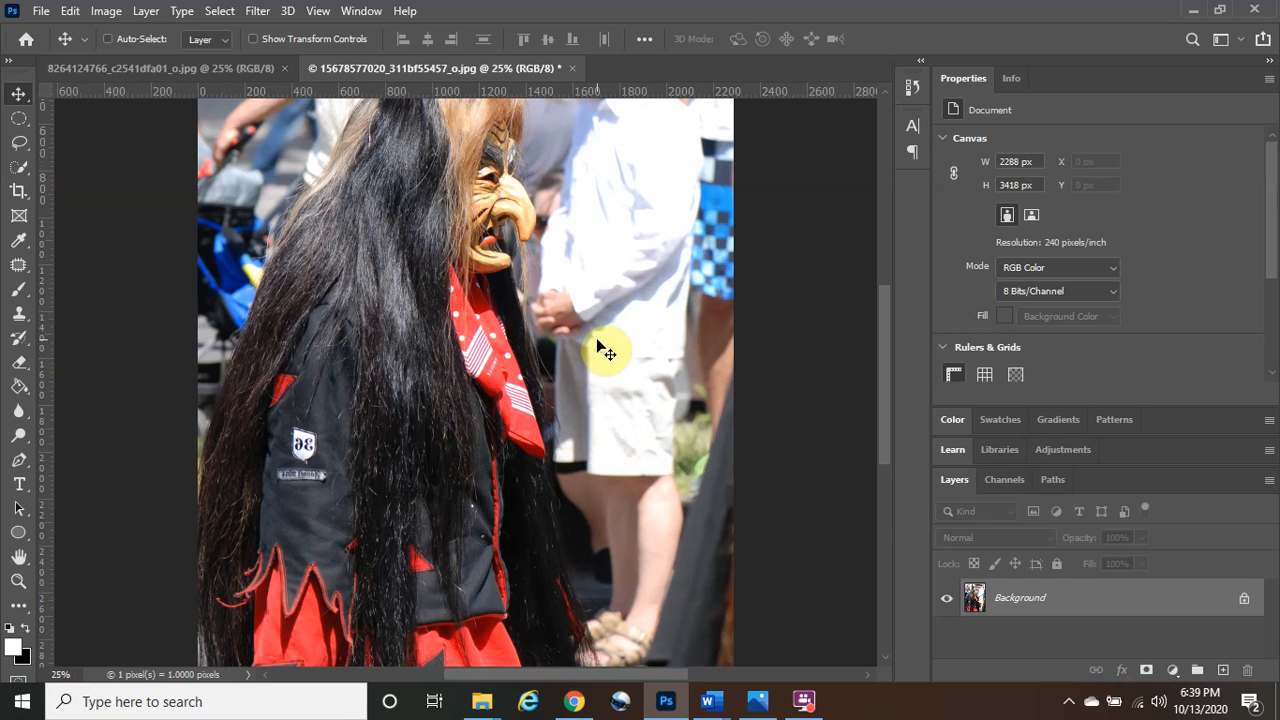
key(ctrl+plus)
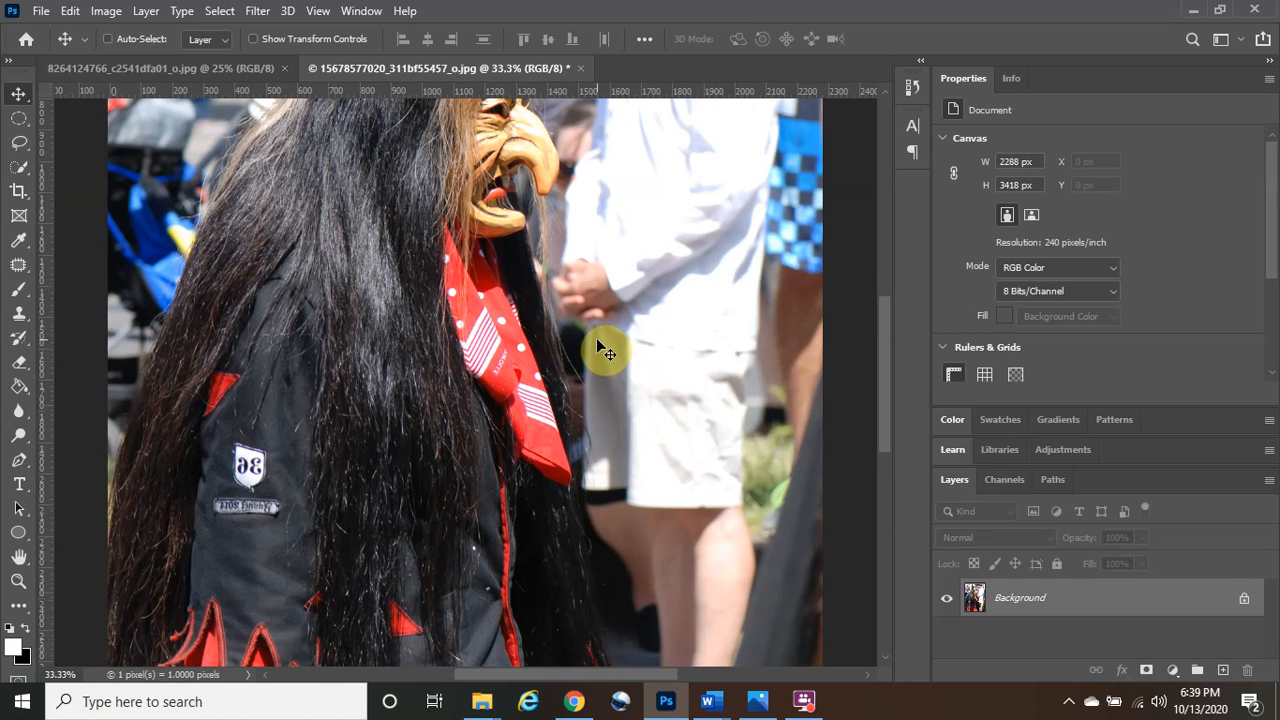
key(ctrl+plus)
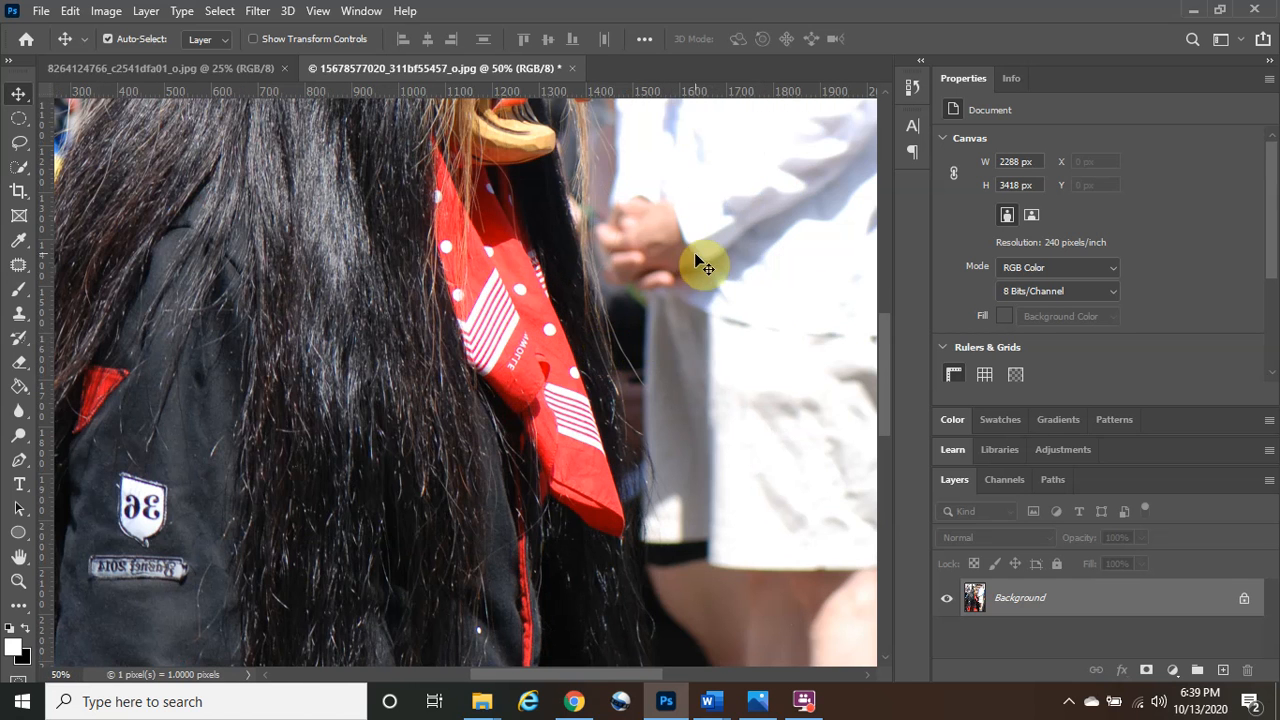
drag(890, 335, 900, 253)
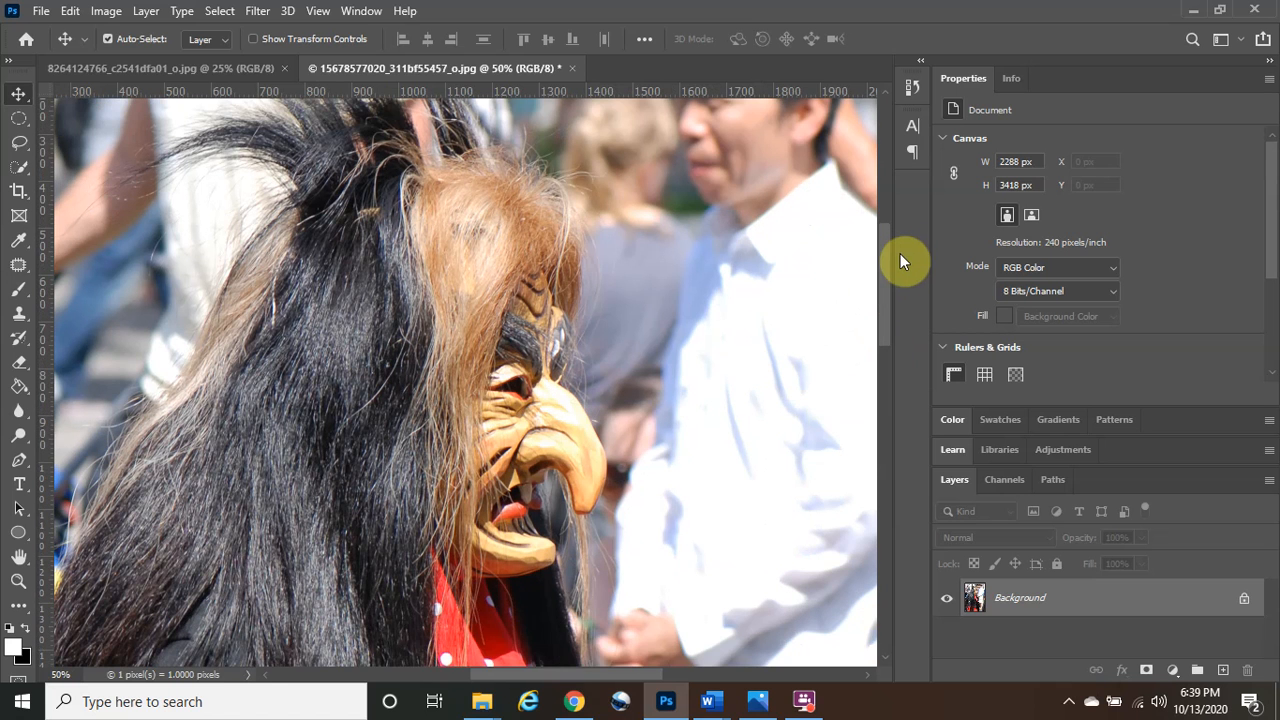
drag(556, 675, 542, 676)
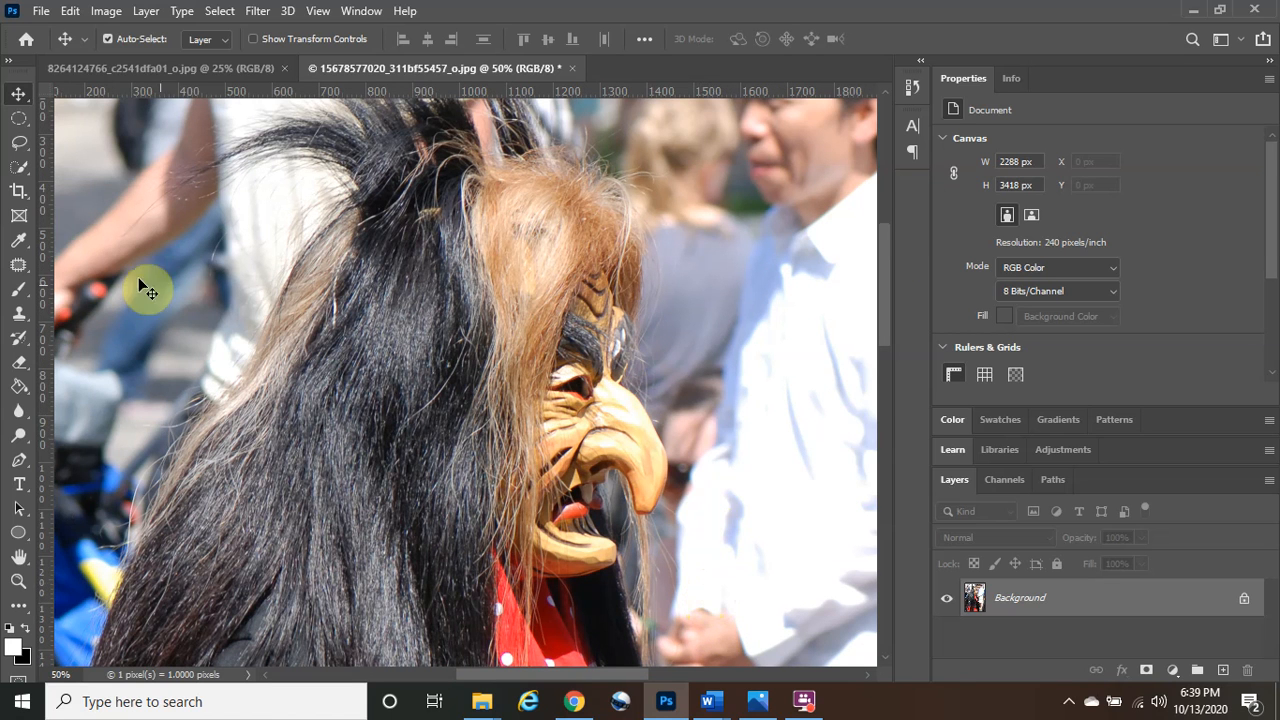
click(20, 169)
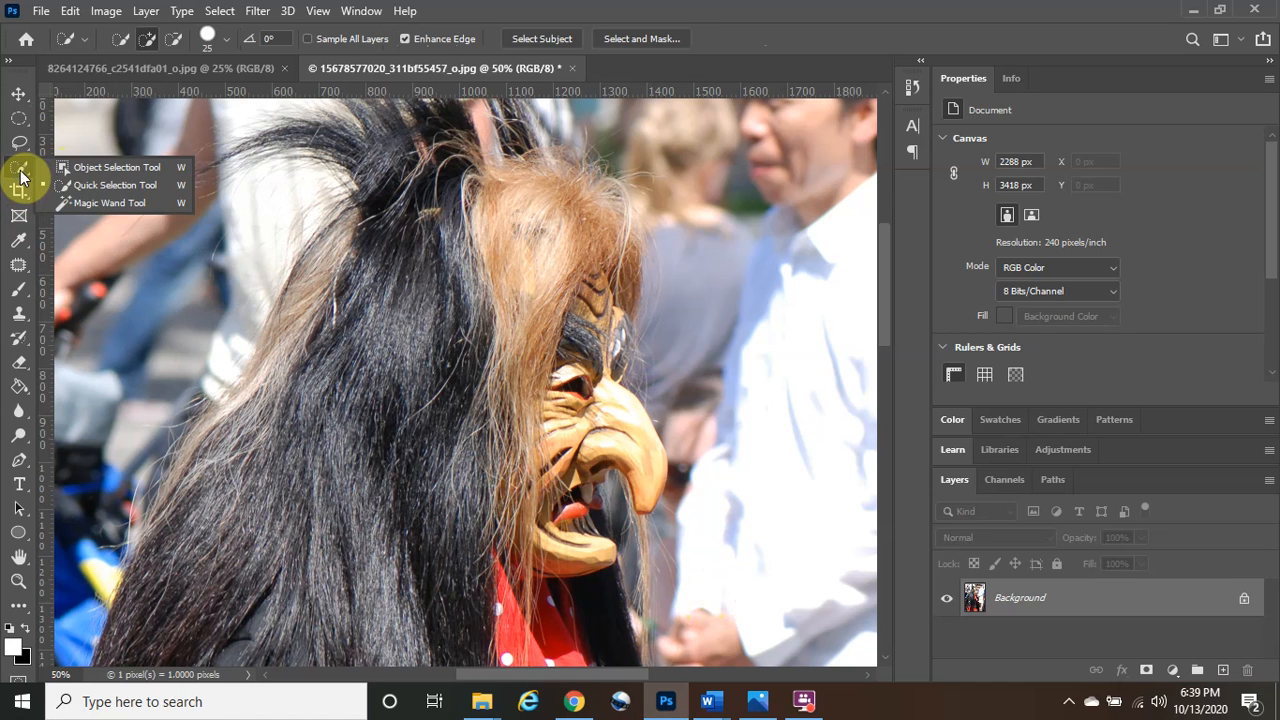
click(107, 189)
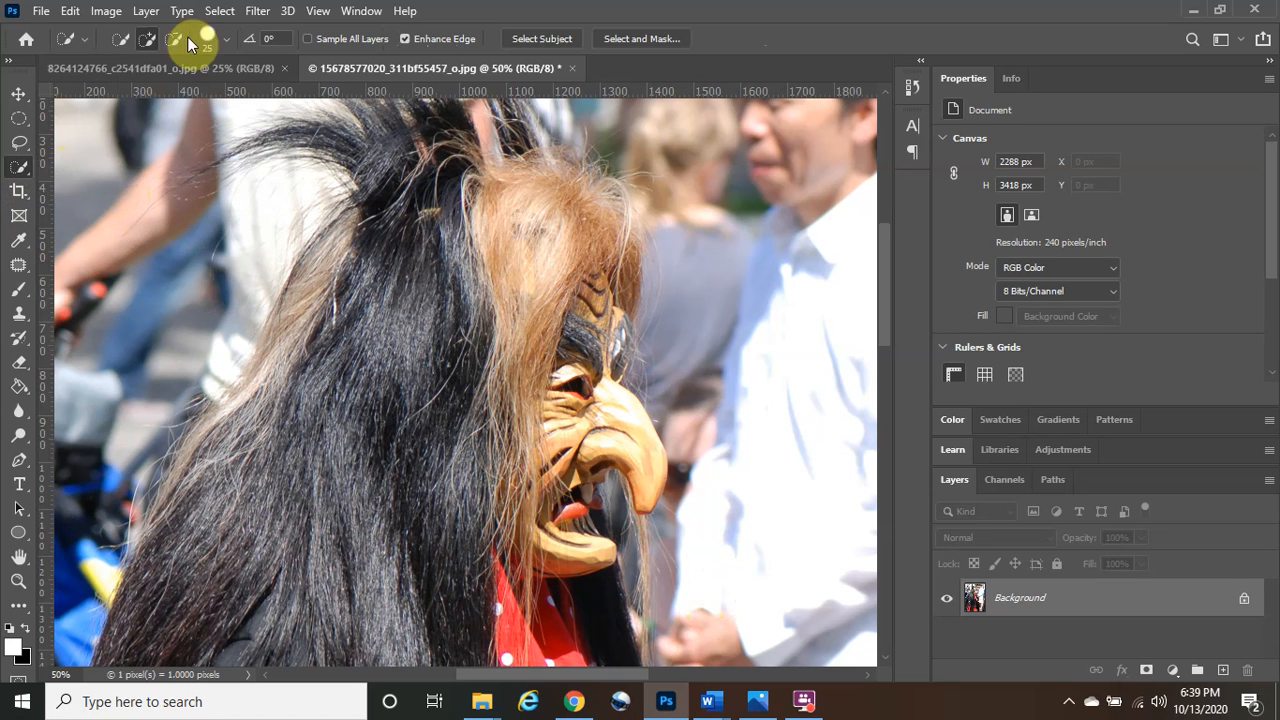
click(225, 39)
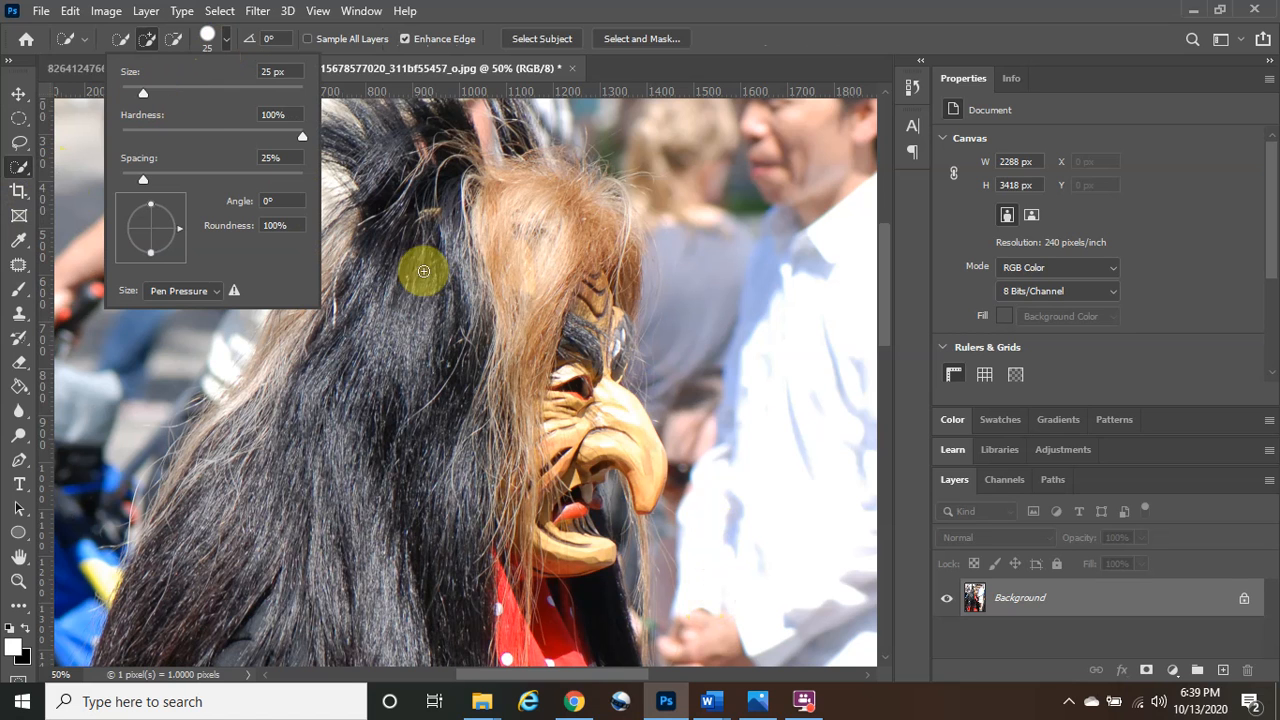
click(612, 433)
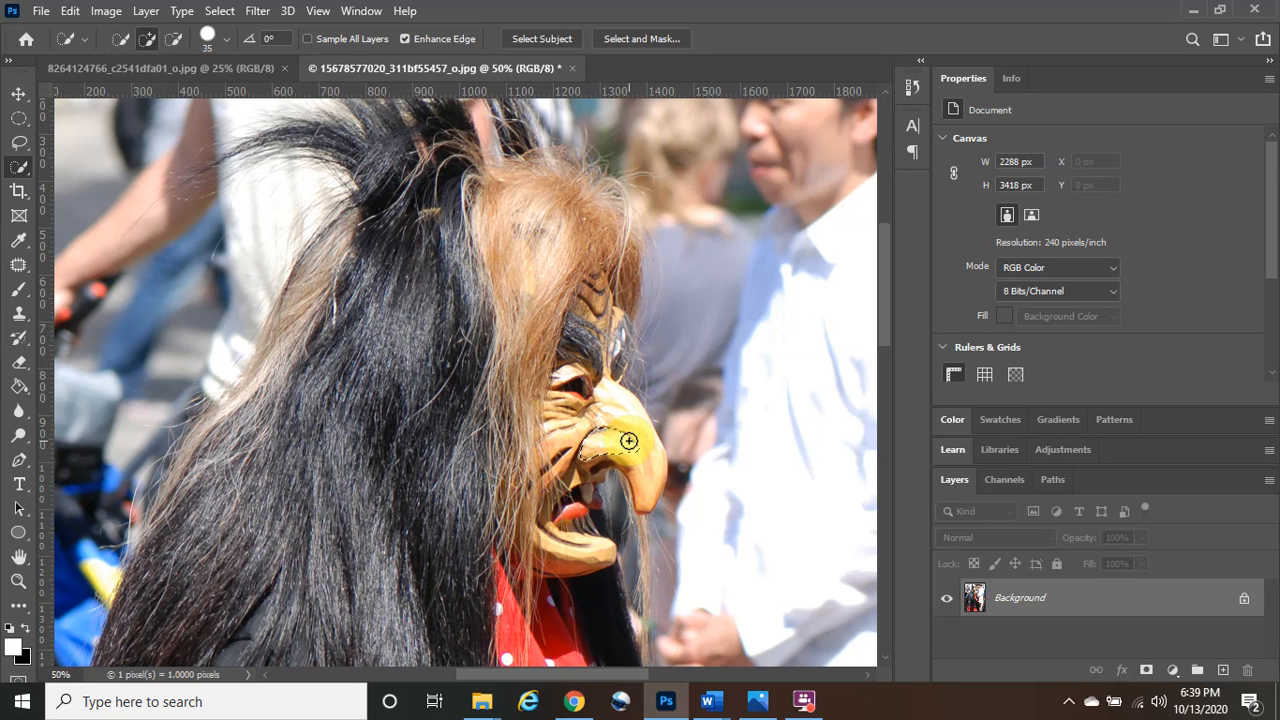
mouse_move(629, 441)
mouse_down()
mouse_move(649, 483)
mouse_move(638, 457)
mouse_move(568, 427)
mouse_move(587, 333)
mouse_move(600, 395)
mouse_move(608, 238)
mouse_move(615, 286)
mouse_move(613, 299)
mouse_move(587, 210)
mouse_move(540, 179)
mouse_move(498, 249)
mouse_move(500, 272)
mouse_move(428, 206)
mouse_move(377, 249)
mouse_move(510, 339)
mouse_move(503, 397)
mouse_move(448, 474)
mouse_move(437, 365)
mouse_move(501, 523)
mouse_move(514, 522)
mouse_move(534, 463)
mouse_move(548, 470)
mouse_move(559, 549)
mouse_move(563, 476)
mouse_move(579, 516)
mouse_move(567, 566)
mouse_move(495, 615)
mouse_move(544, 622)
mouse_move(457, 604)
mouse_move(352, 551)
mouse_move(276, 551)
mouse_move(270, 513)
mouse_move(285, 479)
mouse_move(328, 577)
mouse_move(443, 626)
mouse_move(296, 584)
mouse_move(262, 553)
mouse_move(257, 482)
mouse_move(297, 351)
mouse_move(340, 271)
mouse_move(330, 266)
mouse_move(457, 177)
mouse_move(420, 171)
mouse_move(327, 310)
mouse_move(203, 560)
mouse_move(251, 586)
mouse_move(446, 597)
mouse_up()
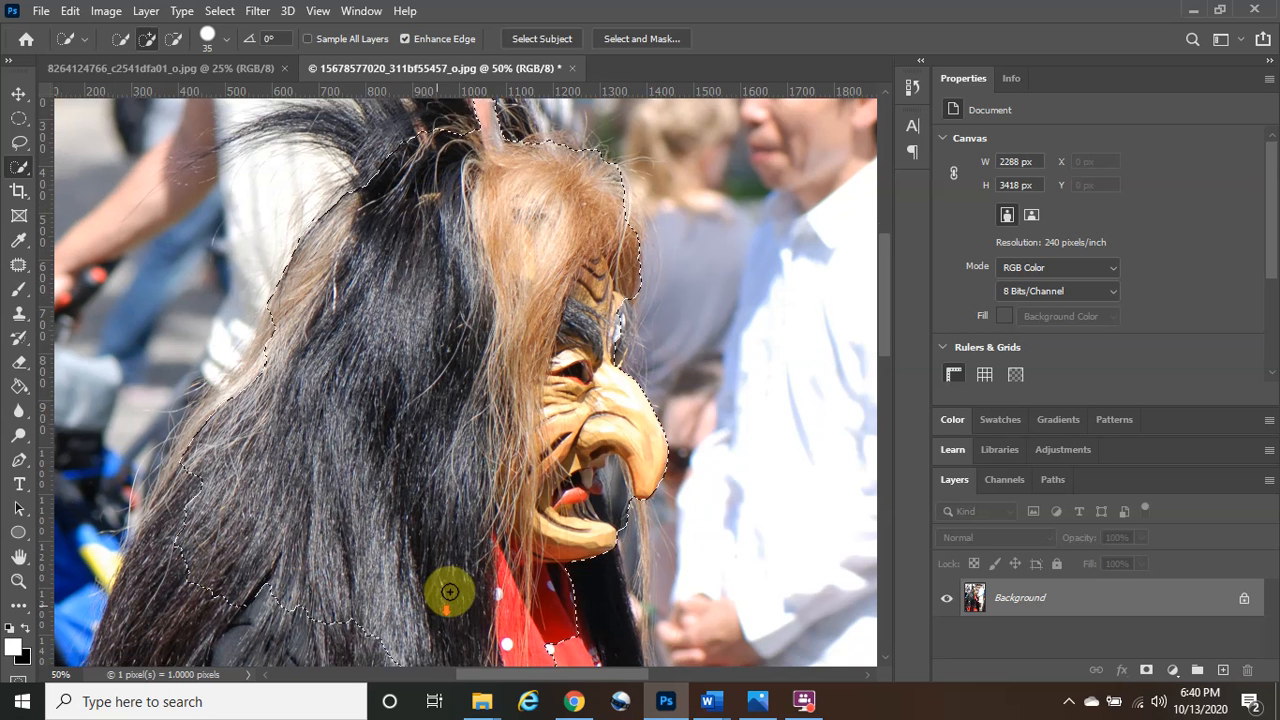
Extend the selection down over the red scarf and the dark hair beside it.
scroll(446, 597, down, 2)
scroll(537, 491, down, 1)
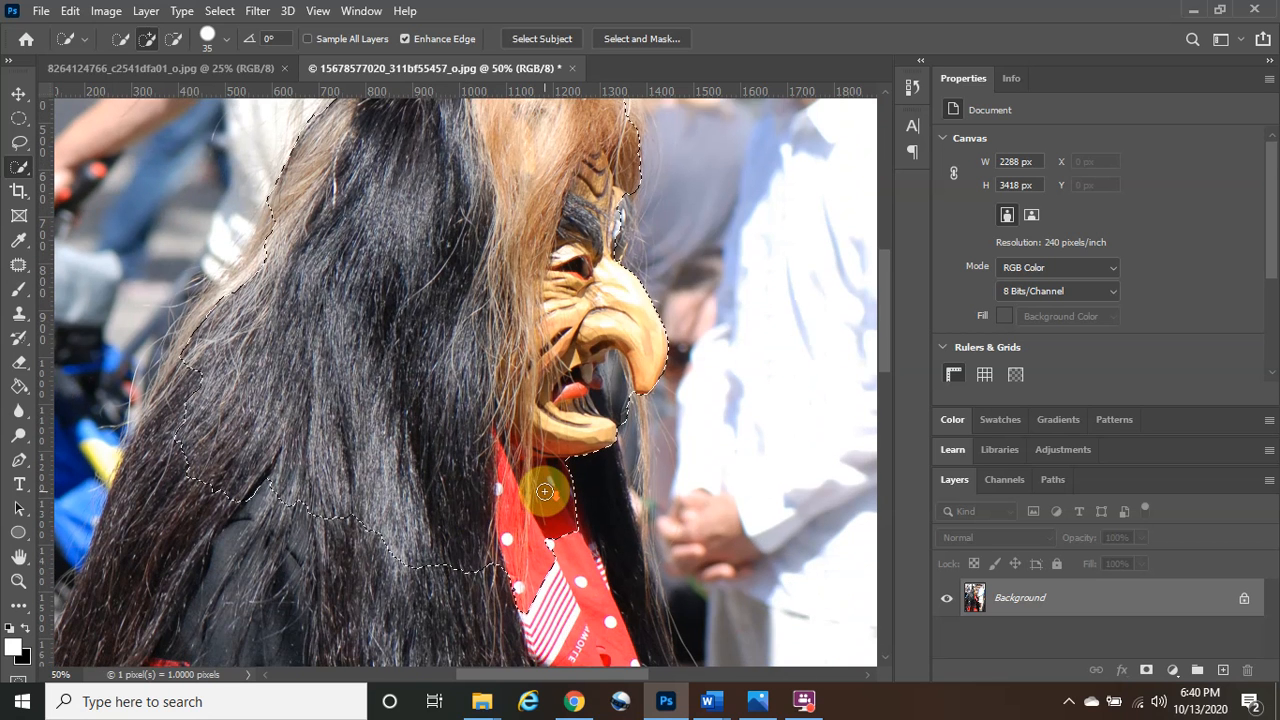
scroll(545, 491, down, 1)
mouse_move(570, 435)
mouse_down()
mouse_move(567, 490)
mouse_move(535, 526)
mouse_move(592, 540)
mouse_move(565, 520)
mouse_move(516, 532)
mouse_move(189, 355)
mouse_move(180, 331)
mouse_move(179, 345)
mouse_move(265, 183)
mouse_move(612, 522)
mouse_move(609, 577)
mouse_move(639, 562)
mouse_move(585, 628)
mouse_move(610, 597)
mouse_up()
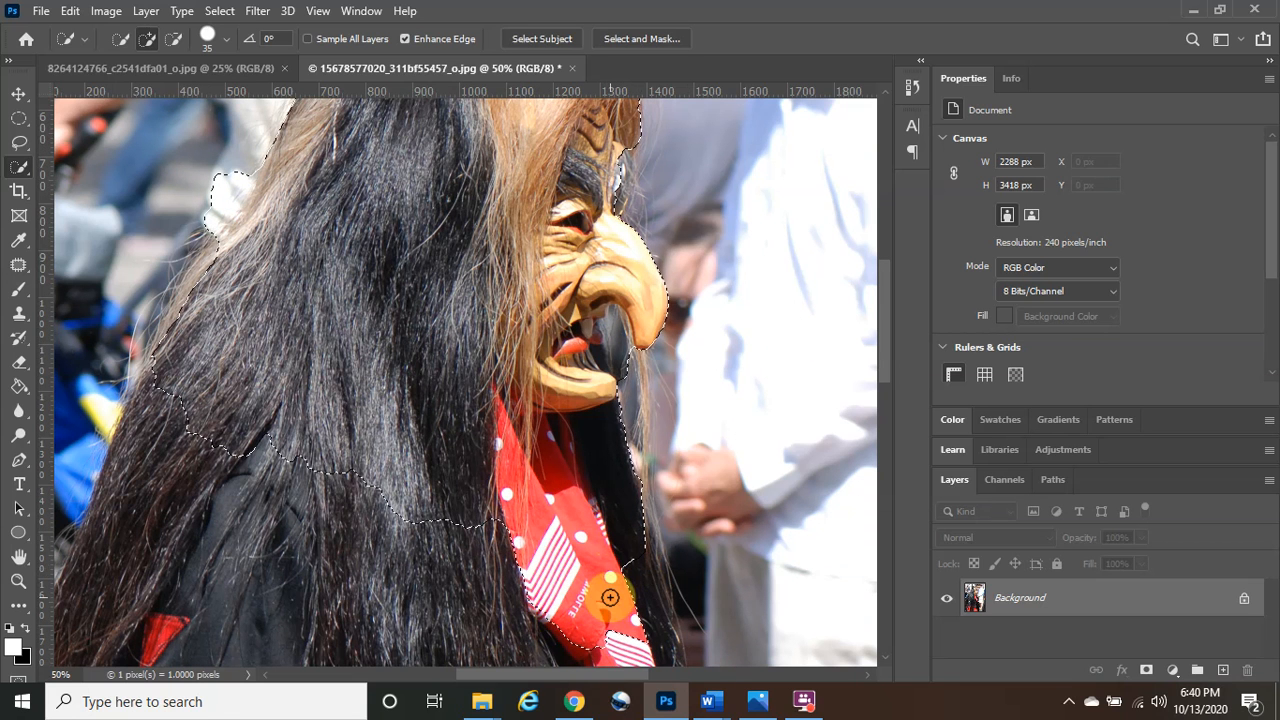
Subtract the lower part of the red scarf from the selection so its edge runs across the upper chest.
key(alt)
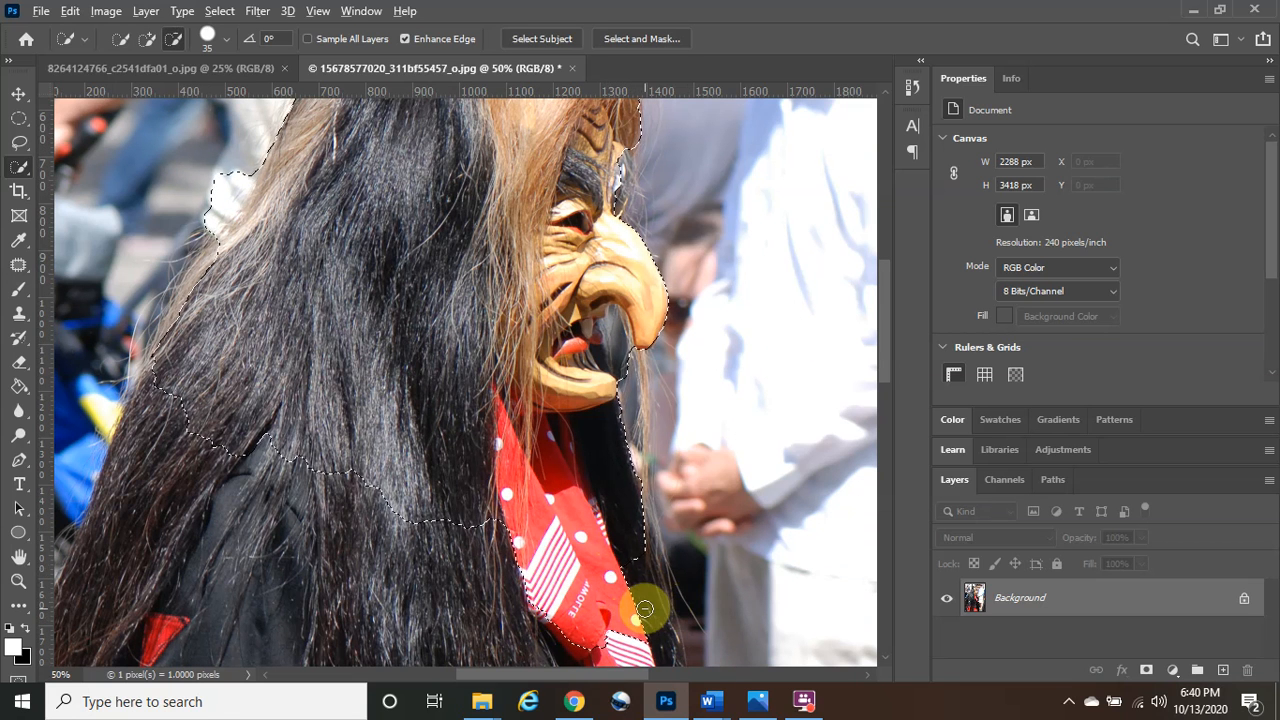
drag(645, 609, 608, 632)
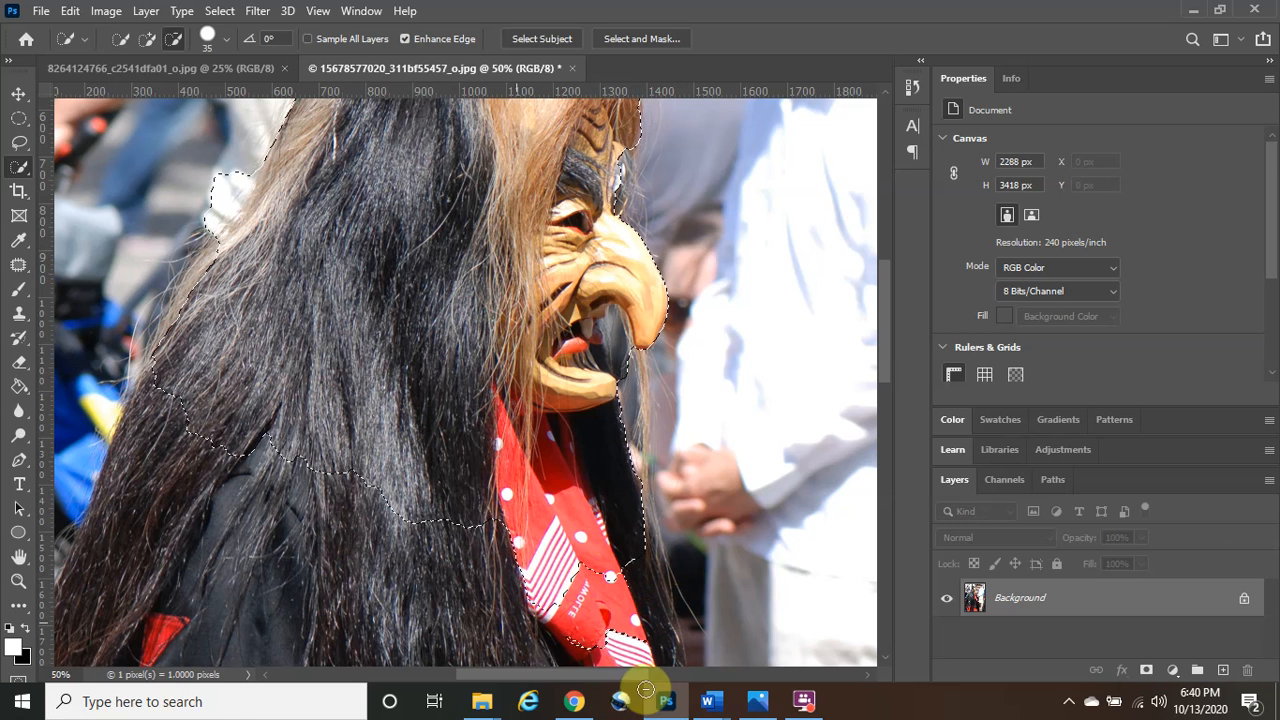
click(608, 594)
mouse_move(535, 590)
mouse_down()
mouse_move(653, 554)
mouse_move(612, 566)
mouse_move(386, 532)
mouse_up()
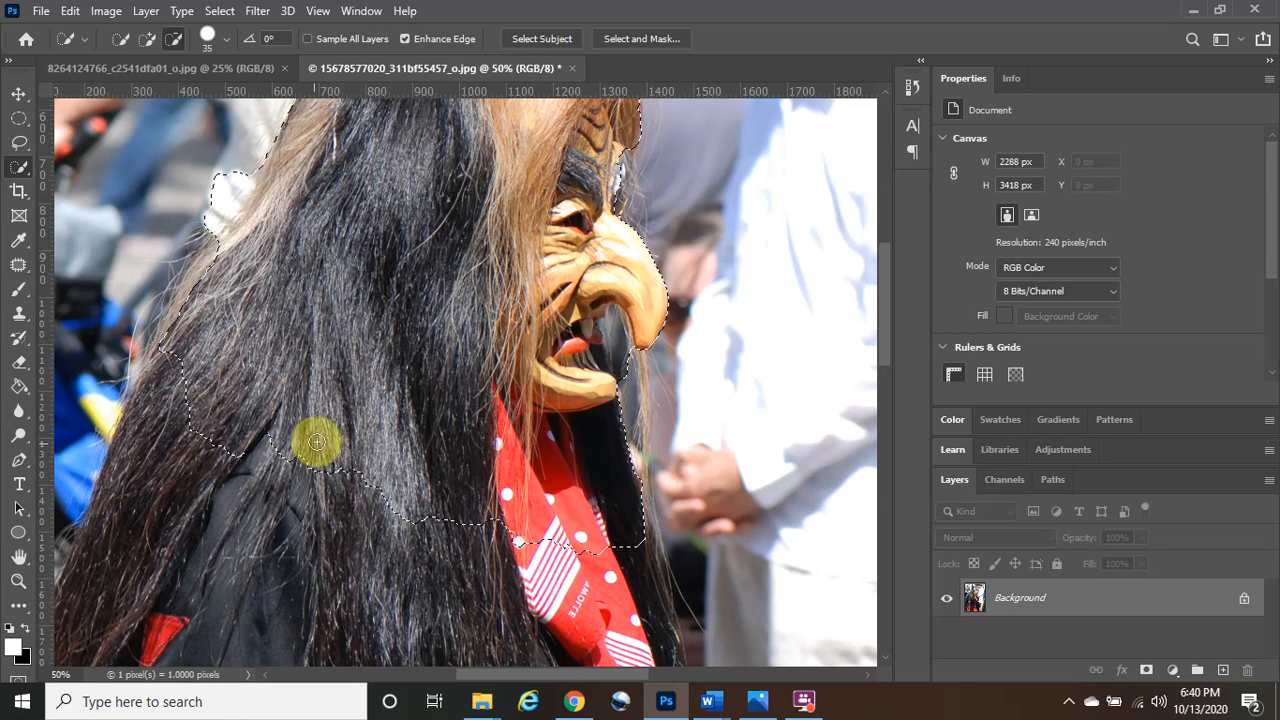
Subtract the white shirt area behind the witch's hair and the background patch between the hair tufts from the selection.
scroll(315, 450, up, 3)
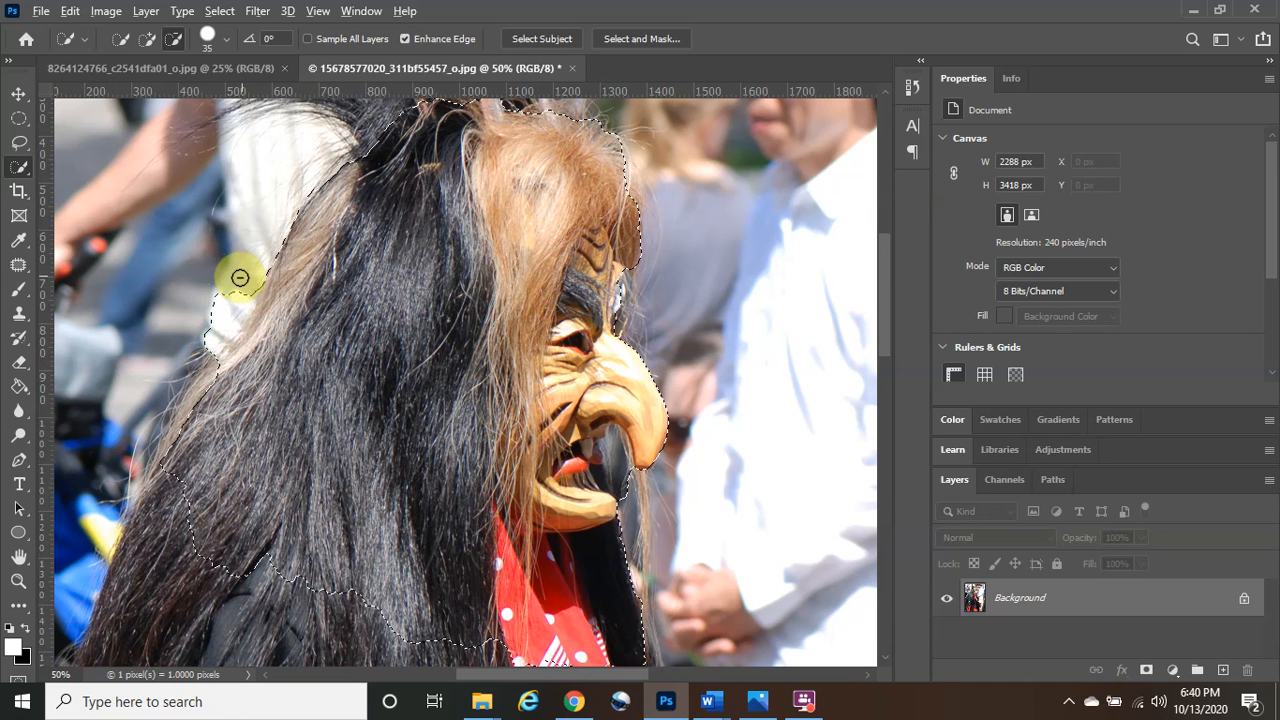
drag(240, 277, 190, 356)
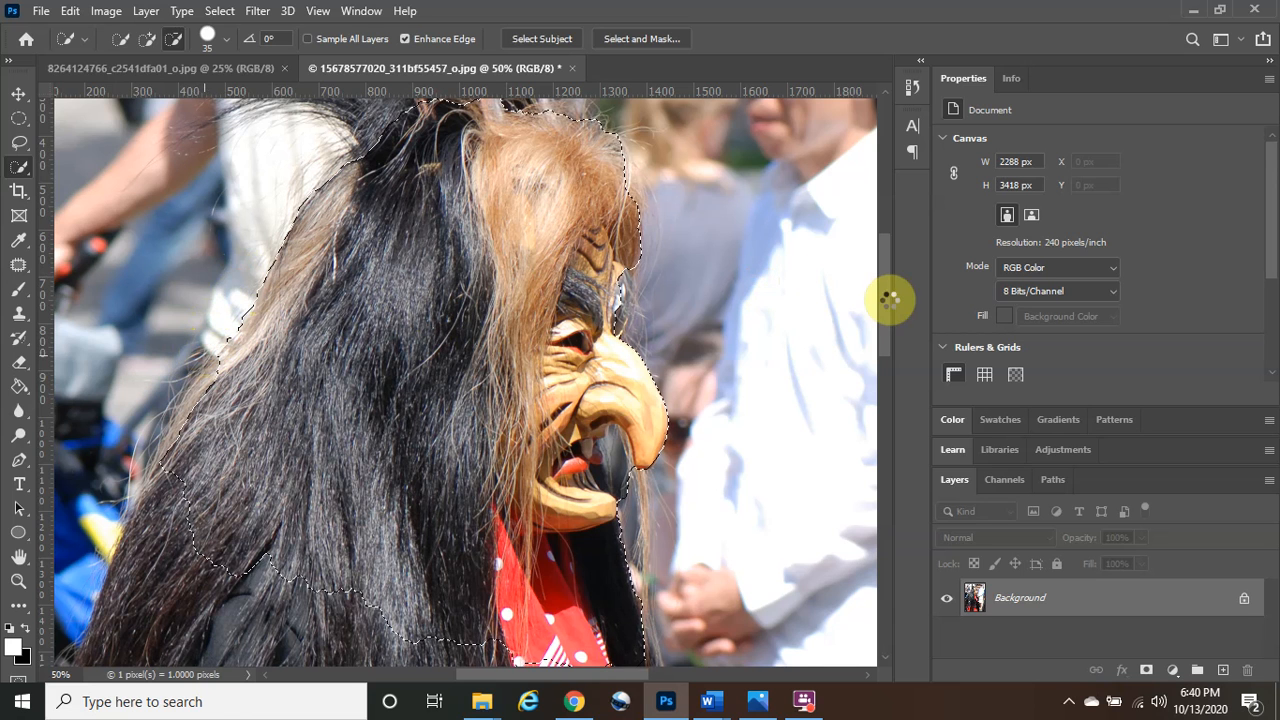
drag(886, 299, 899, 278)
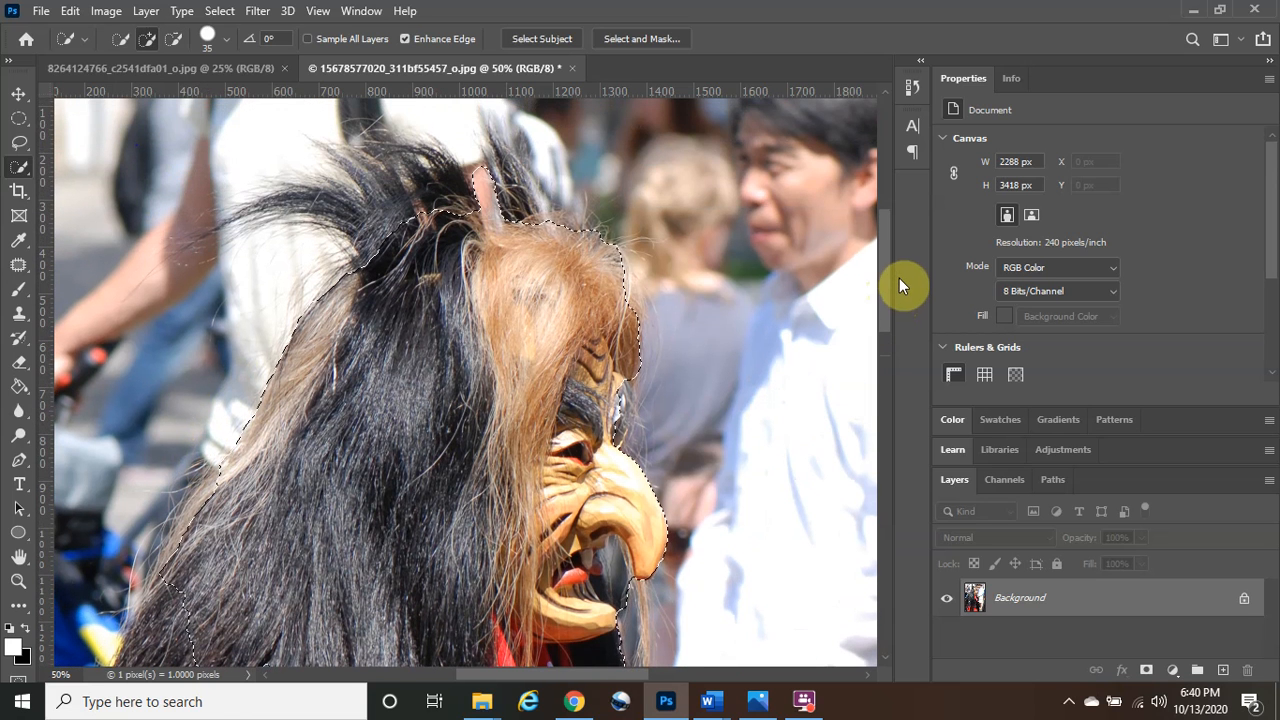
key(alt)
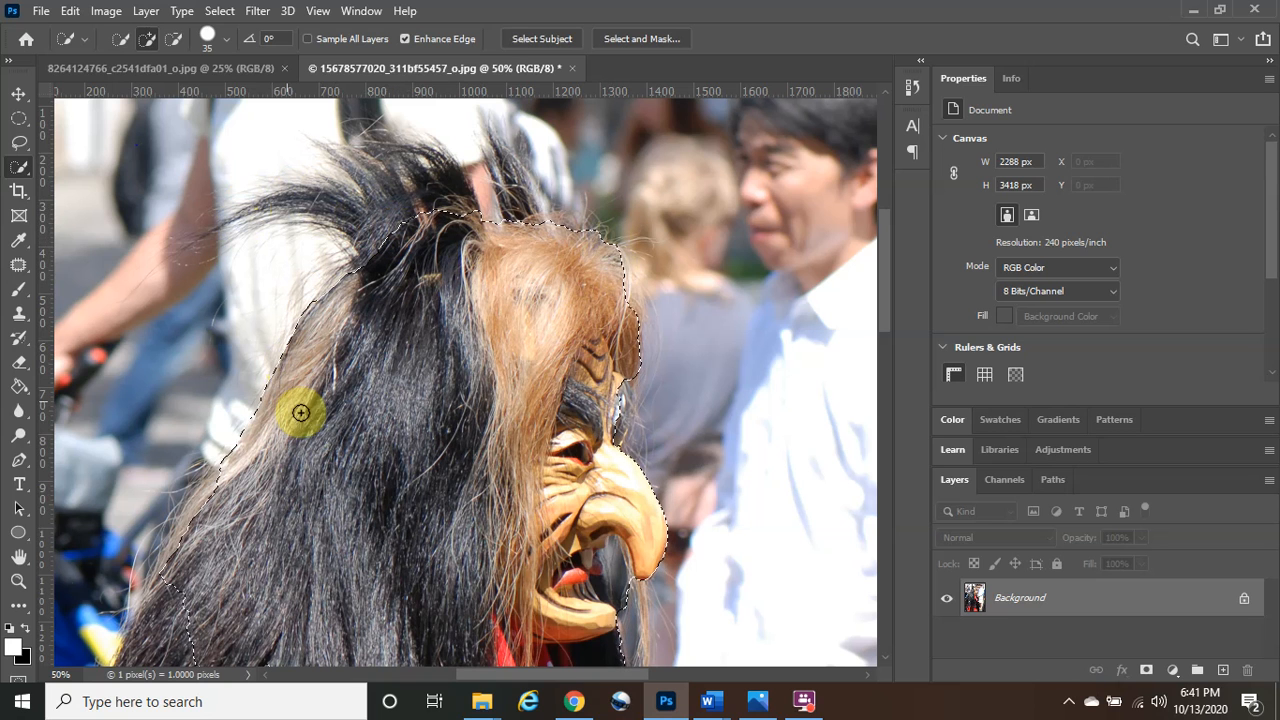
Subtract the background gap between the witch's hooked nose and chin from the selection, using a 15 px brush.
scroll(660, 405, down, 1)
scroll(635, 405, down, 3)
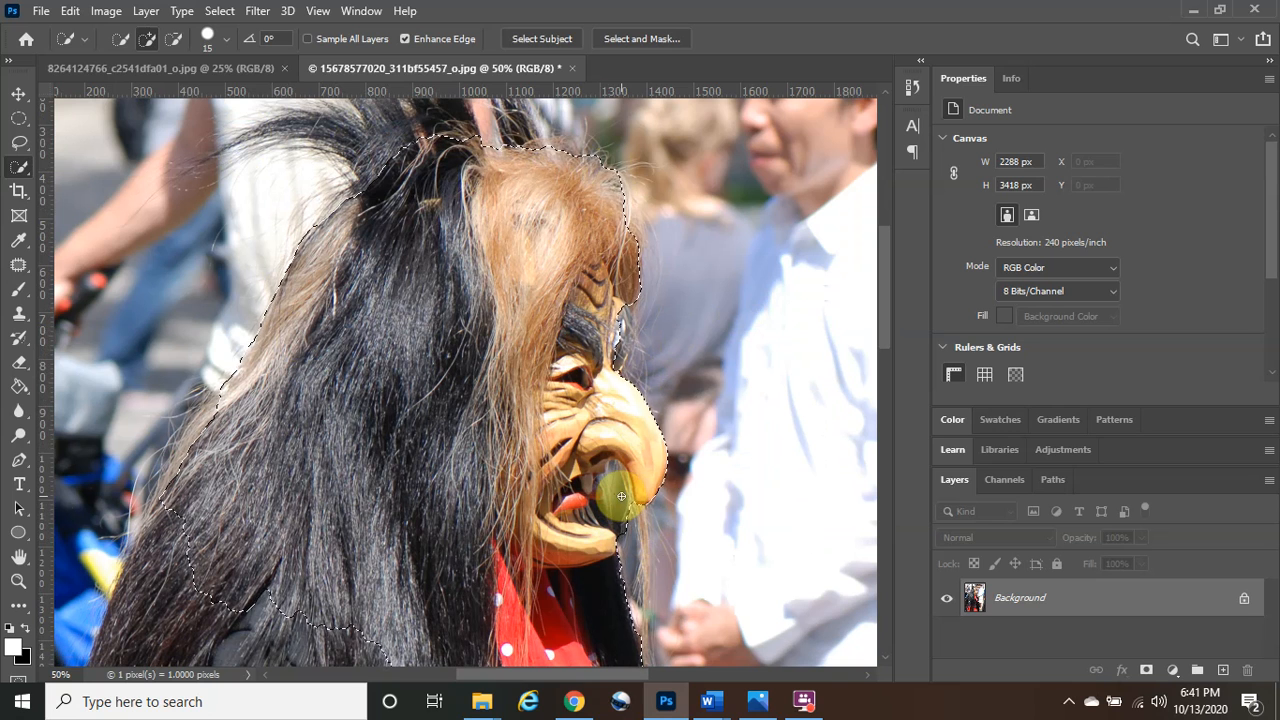
key(alt)
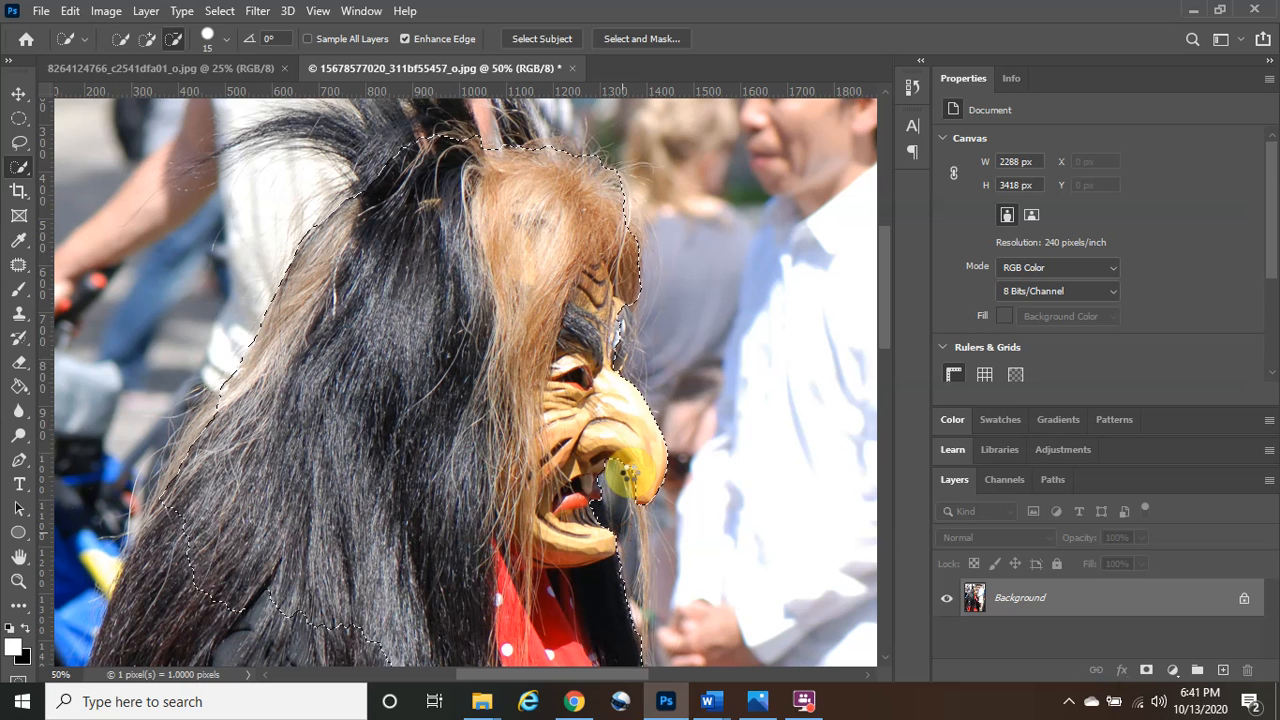
drag(628, 470, 632, 471)
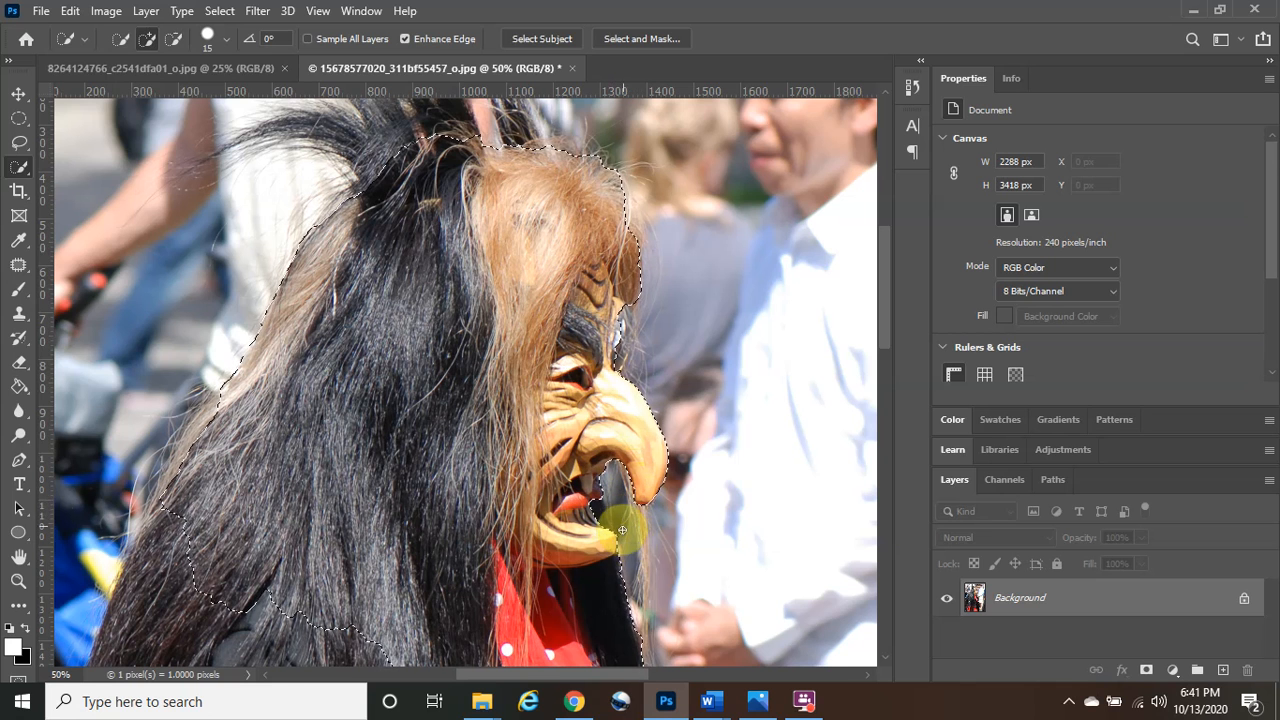
scroll(654, 514, down, 3)
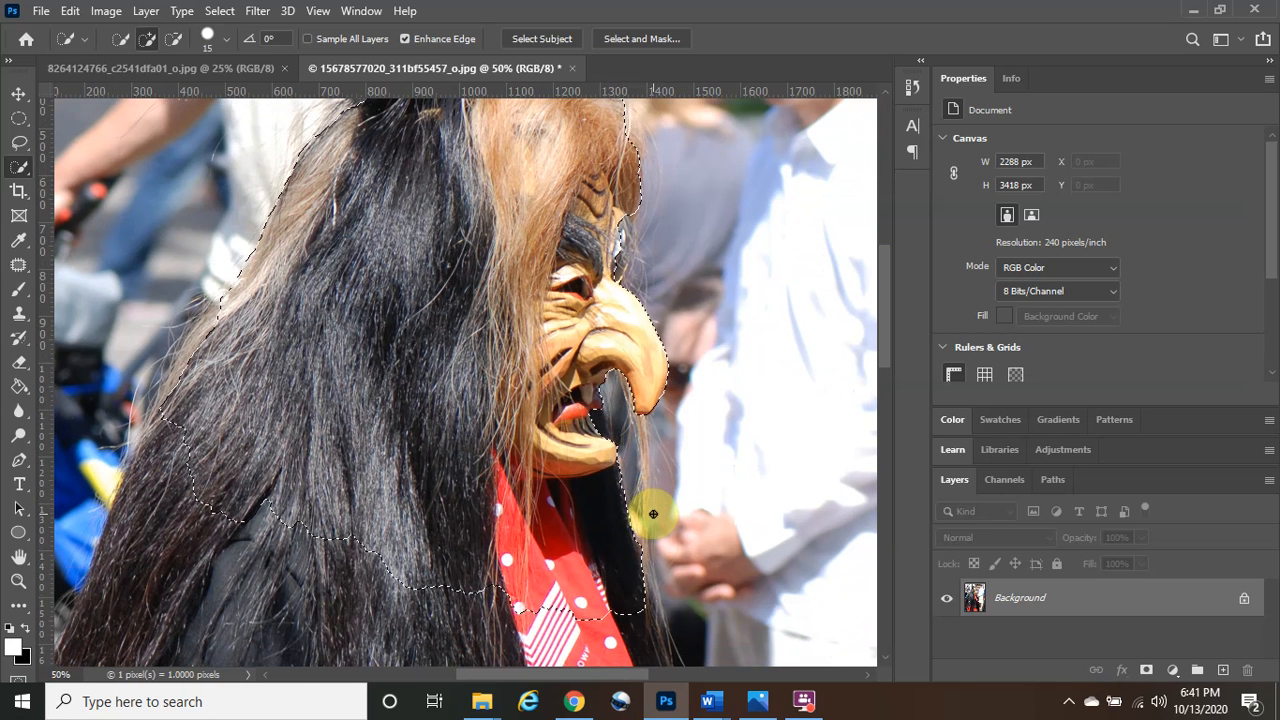
scroll(654, 514, up, 3)
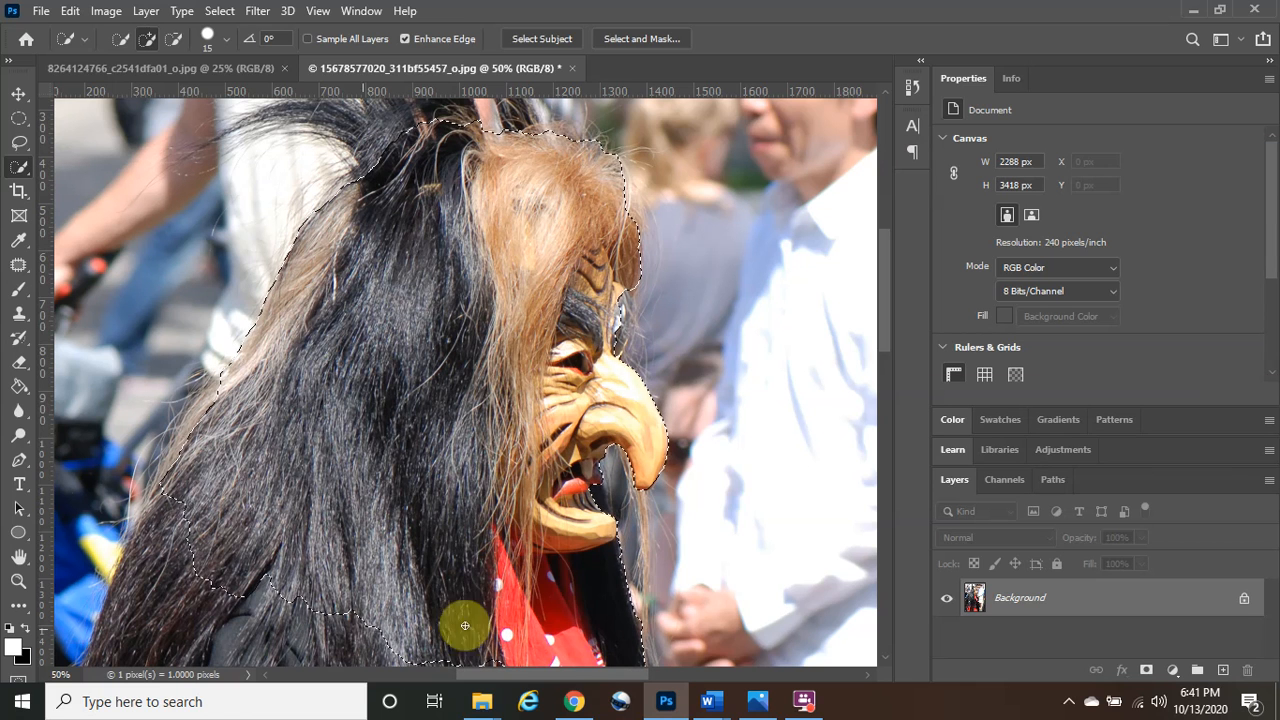
Open the selection in Refine Edge and brush along the back and lower edges of the dark hair at size 68.
click(216, 10)
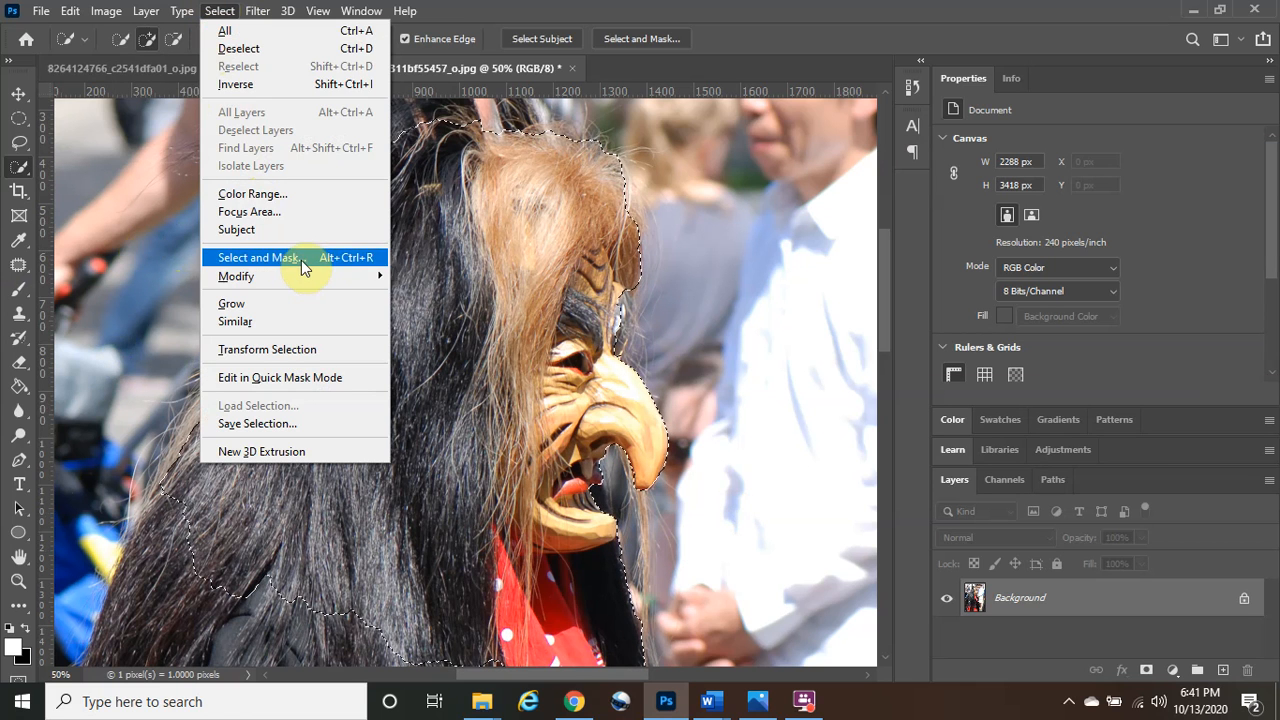
shift+click(258, 257)
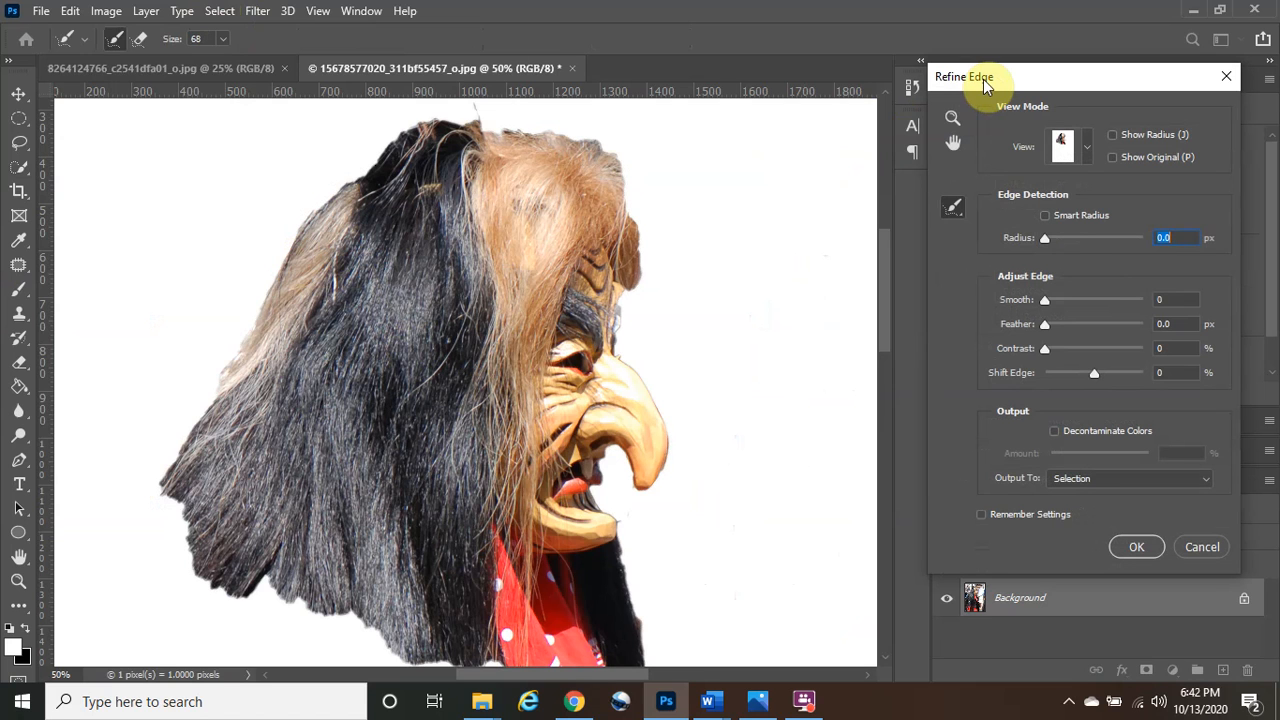
mouse_move(1010, 76)
mouse_down()
mouse_move(935, 71)
mouse_move(956, 67)
mouse_up()
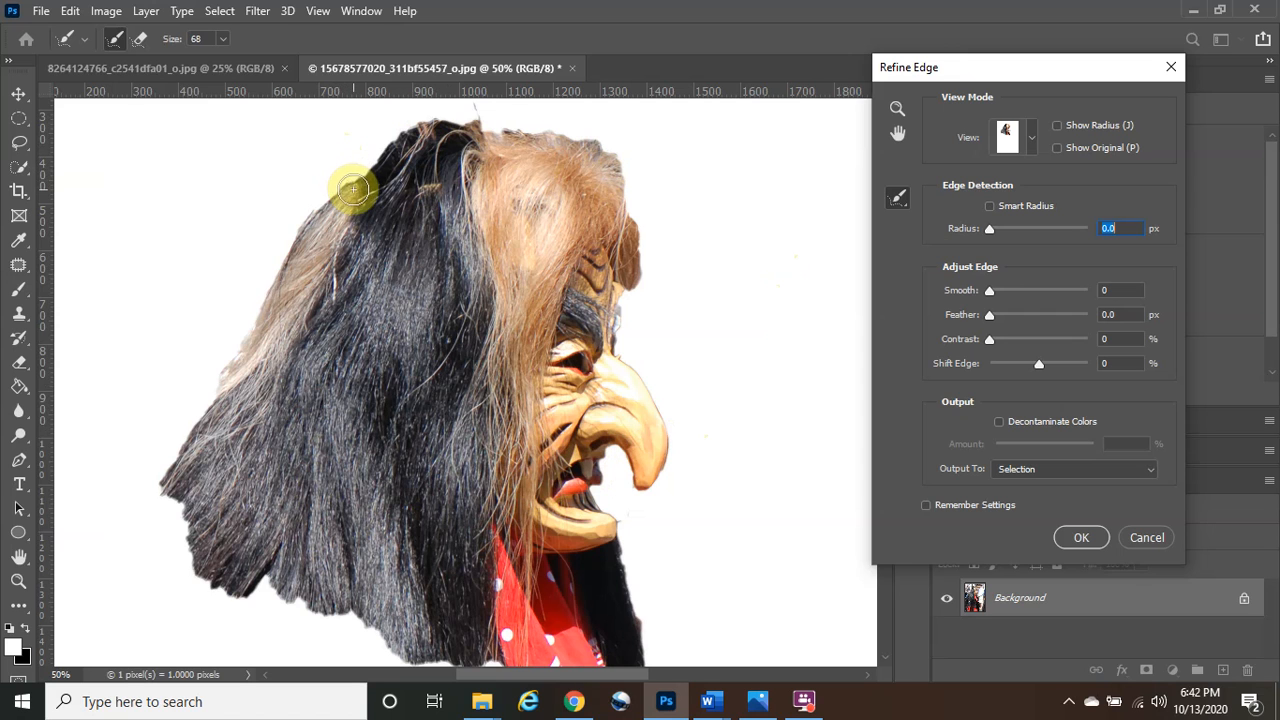
mouse_move(330, 194)
mouse_down()
mouse_move(284, 291)
mouse_move(308, 202)
mouse_move(226, 390)
mouse_move(159, 486)
mouse_move(162, 507)
mouse_move(179, 569)
mouse_move(198, 586)
mouse_move(265, 585)
mouse_move(324, 620)
mouse_move(380, 621)
mouse_move(434, 663)
mouse_move(510, 666)
mouse_move(386, 651)
mouse_up()
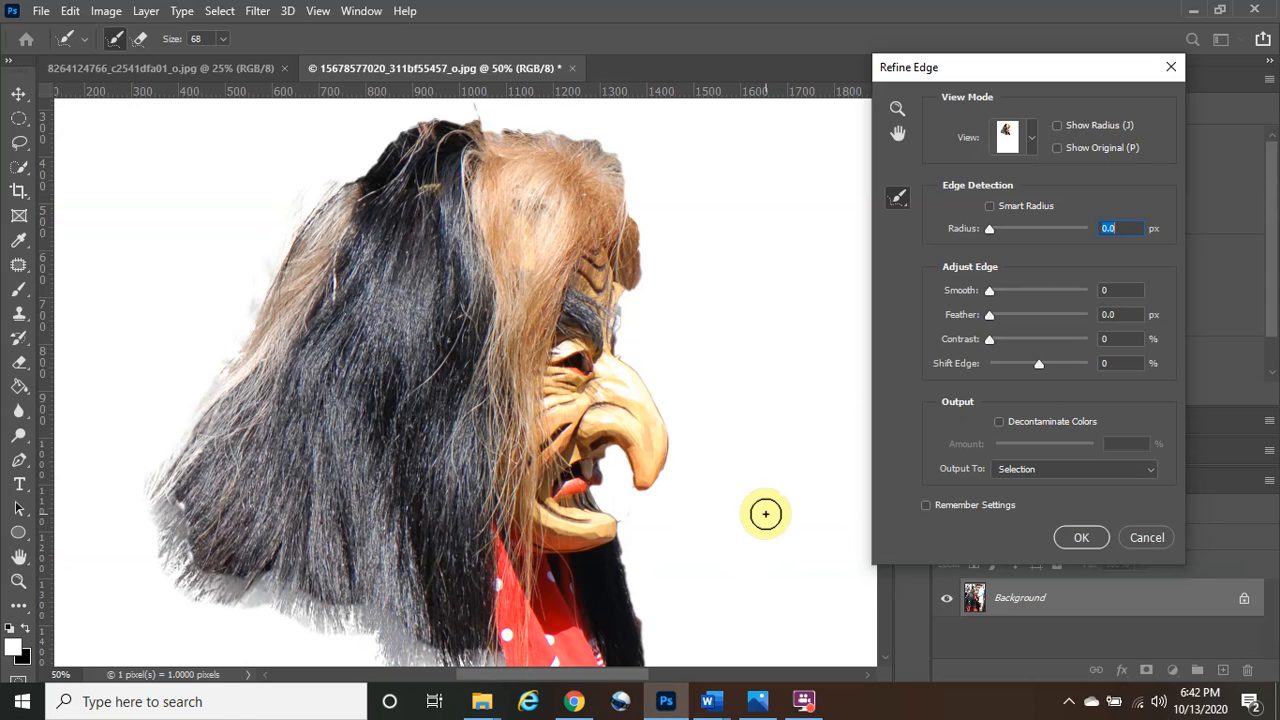
Refine the edges along the scarf, the front of the face and the top of the head, and apply the result as a selection.
drag(1007, 68, 1063, 68)
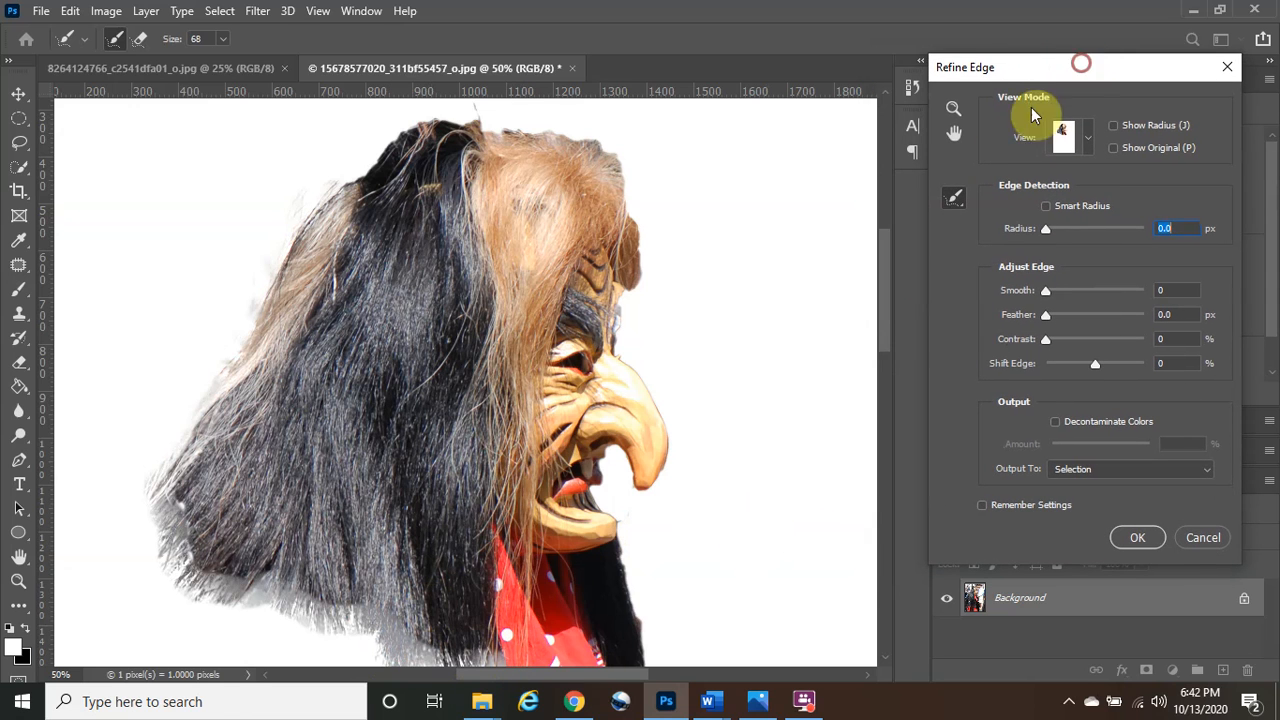
drag(882, 291, 893, 332)
mouse_move(482, 525)
mouse_down()
mouse_move(550, 546)
mouse_move(645, 532)
mouse_move(648, 432)
mouse_move(639, 421)
mouse_move(641, 469)
mouse_move(627, 347)
mouse_move(601, 338)
mouse_move(616, 297)
mouse_move(629, 326)
mouse_move(667, 320)
mouse_move(666, 287)
mouse_move(638, 199)
mouse_move(625, 142)
mouse_up()
mouse_move(886, 277)
mouse_down()
mouse_move(886, 294)
mouse_move(886, 248)
mouse_up()
mouse_move(634, 371)
mouse_down()
mouse_move(642, 323)
mouse_move(628, 240)
mouse_move(580, 215)
mouse_move(434, 197)
mouse_move(318, 293)
mouse_move(270, 367)
mouse_up()
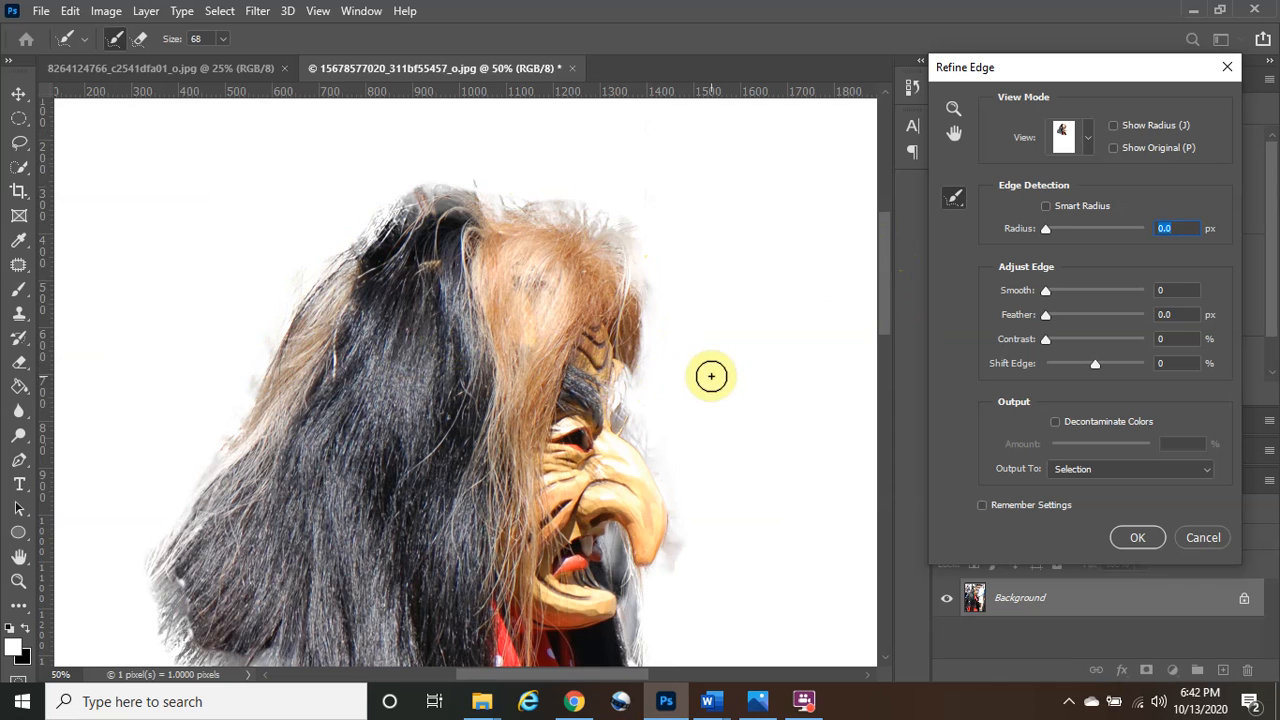
drag(884, 318, 884, 373)
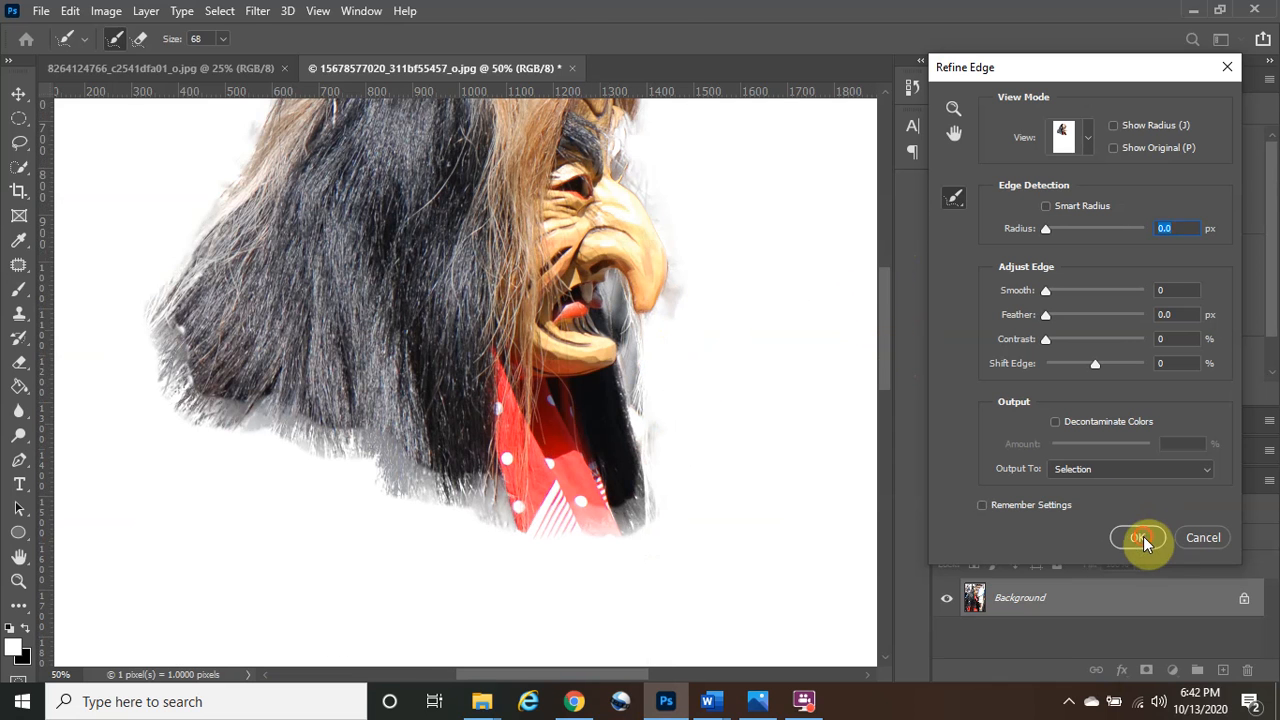
click(1137, 537)
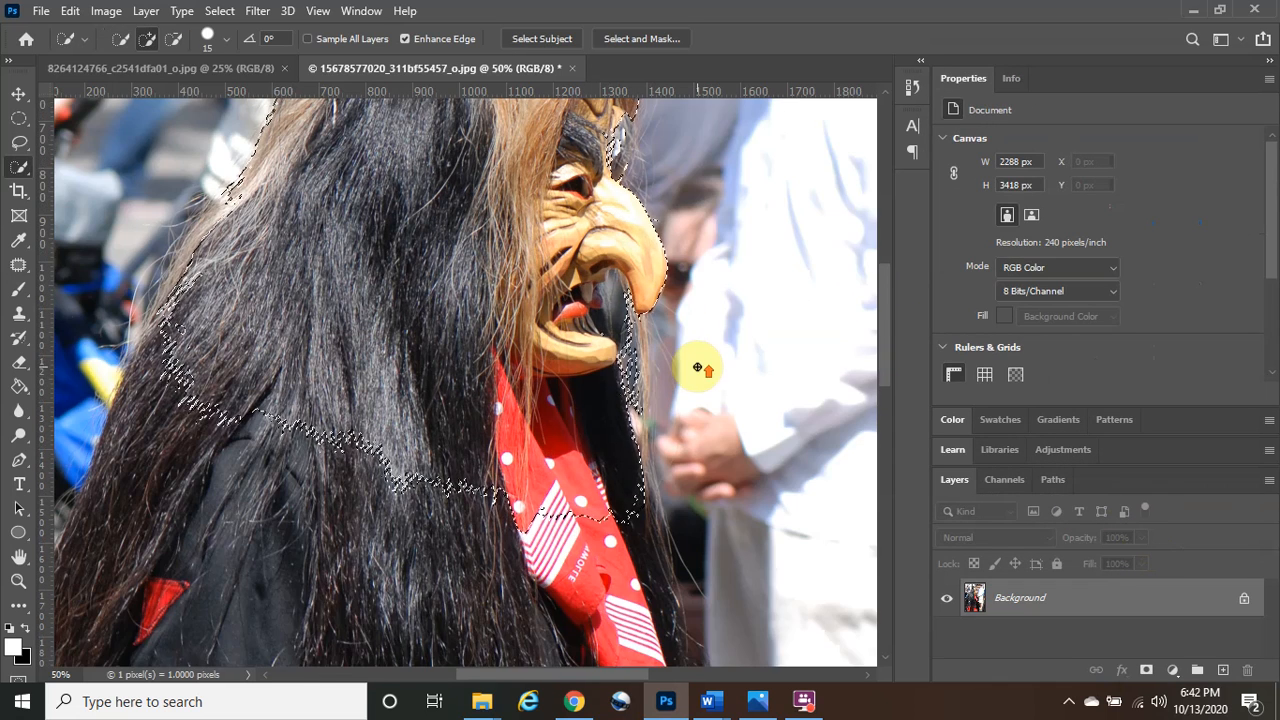
Add a layer mask from the refined selection to isolate the witch's head.
scroll(697, 366, up, 3)
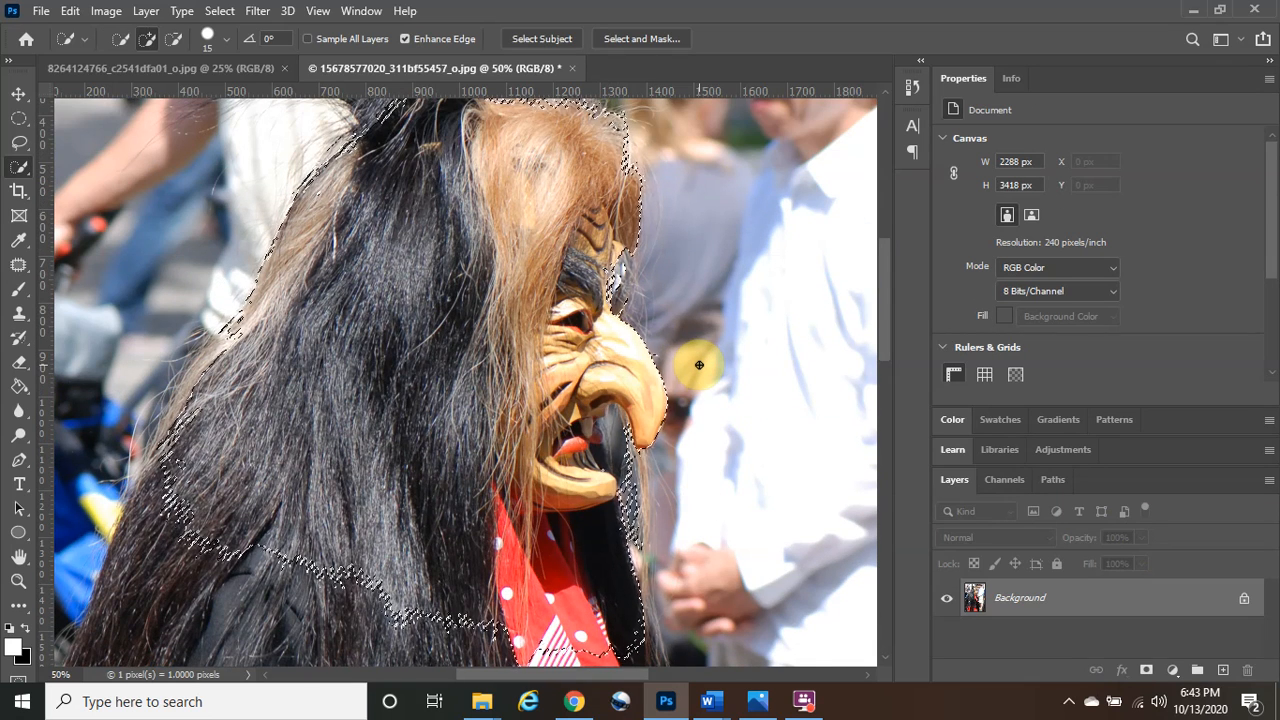
key(ctrl+minus)
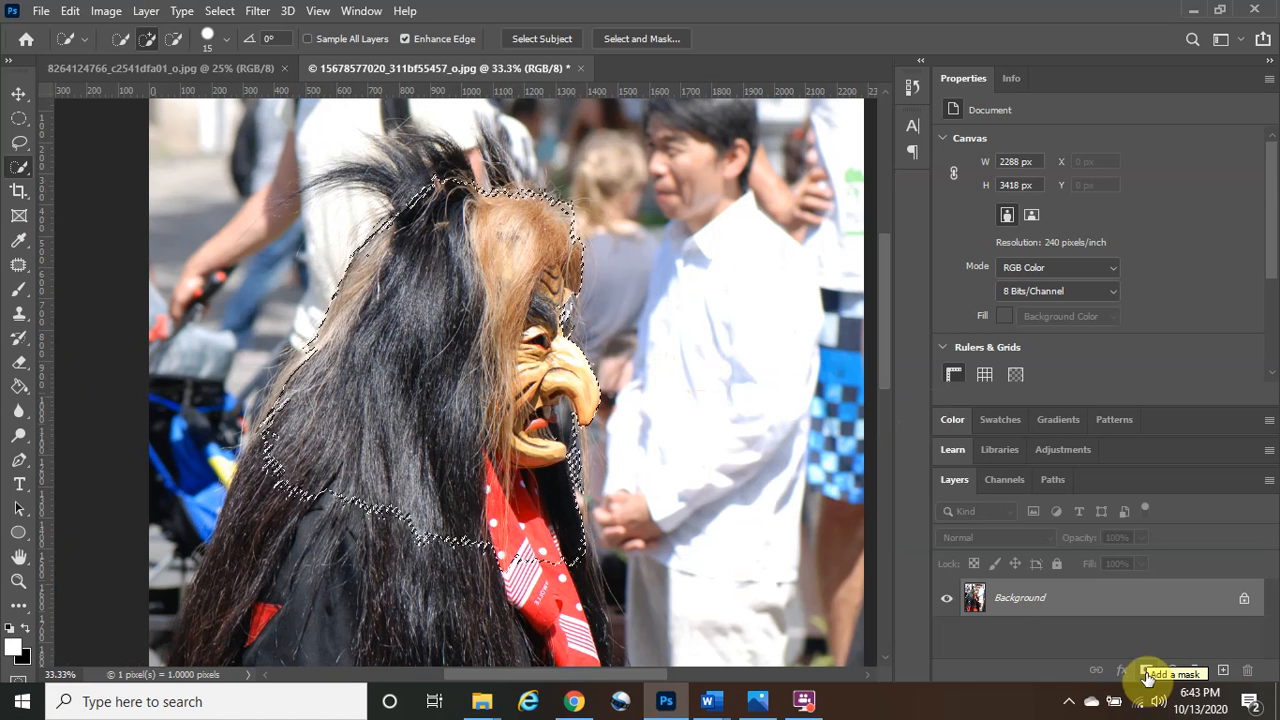
click(1147, 672)
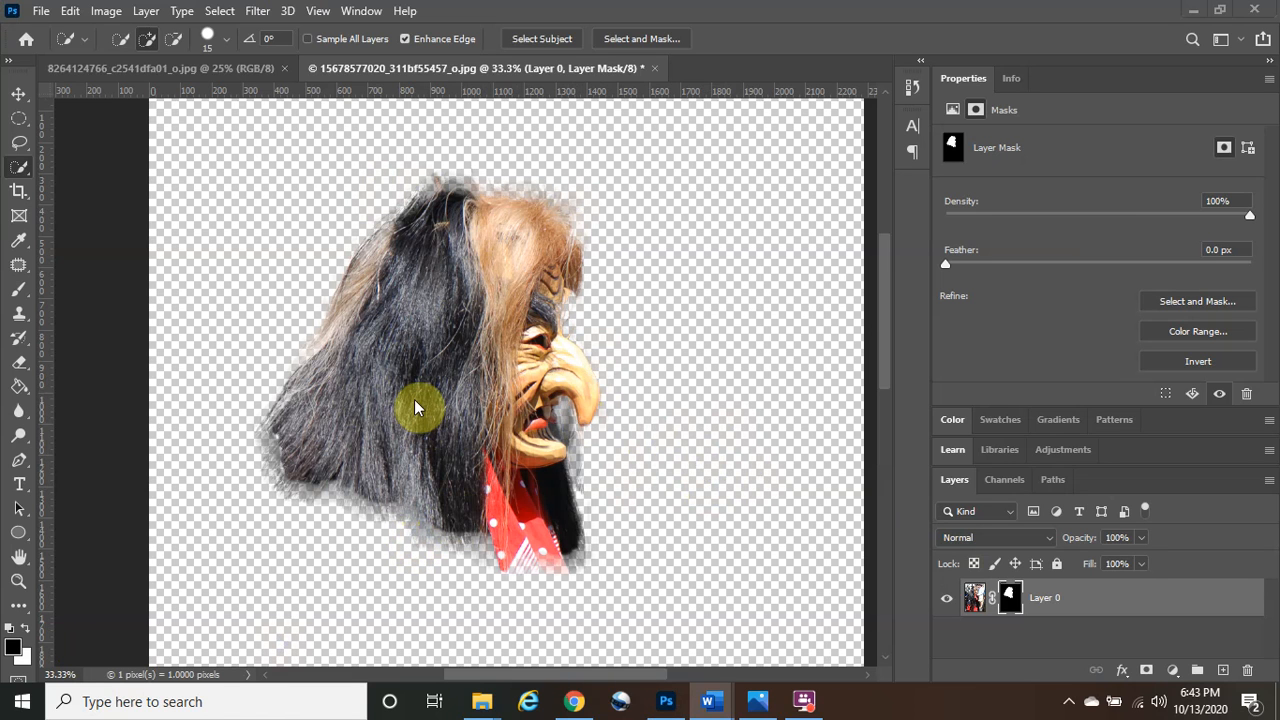
Unlock the city photo's background layer and copy it into the witch document with the Move tool.
click(201, 69)
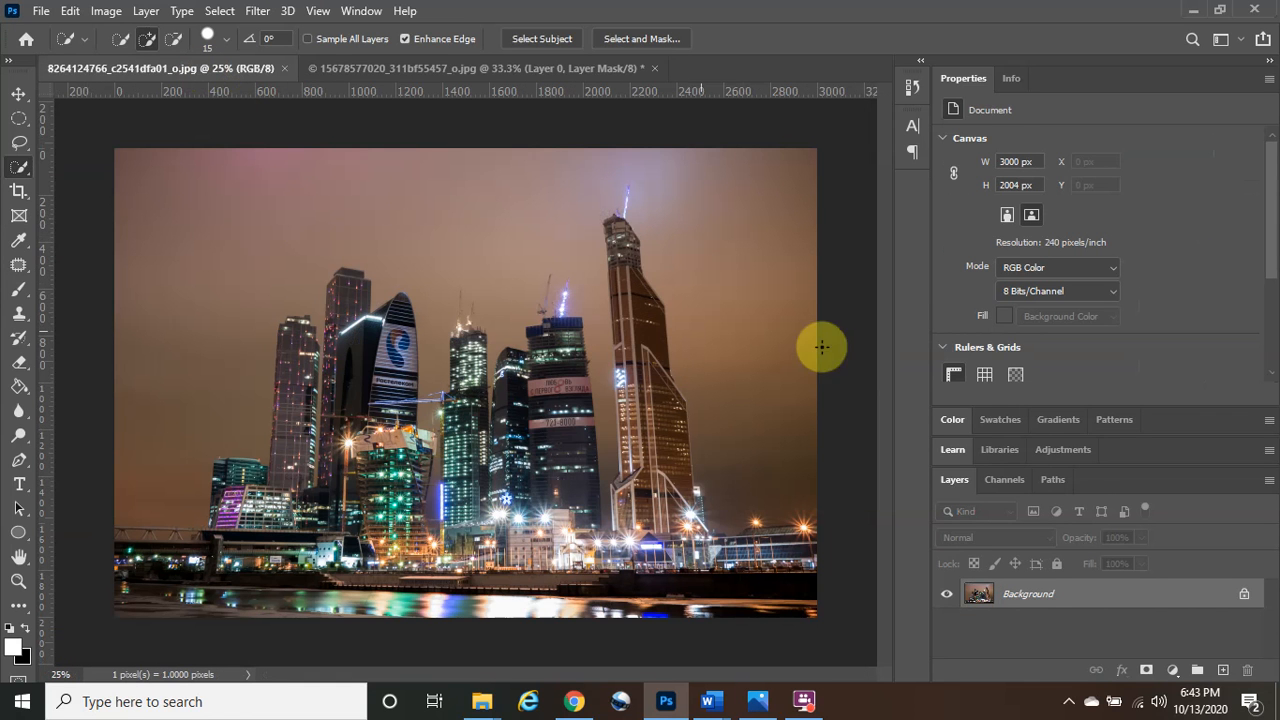
click(1245, 598)
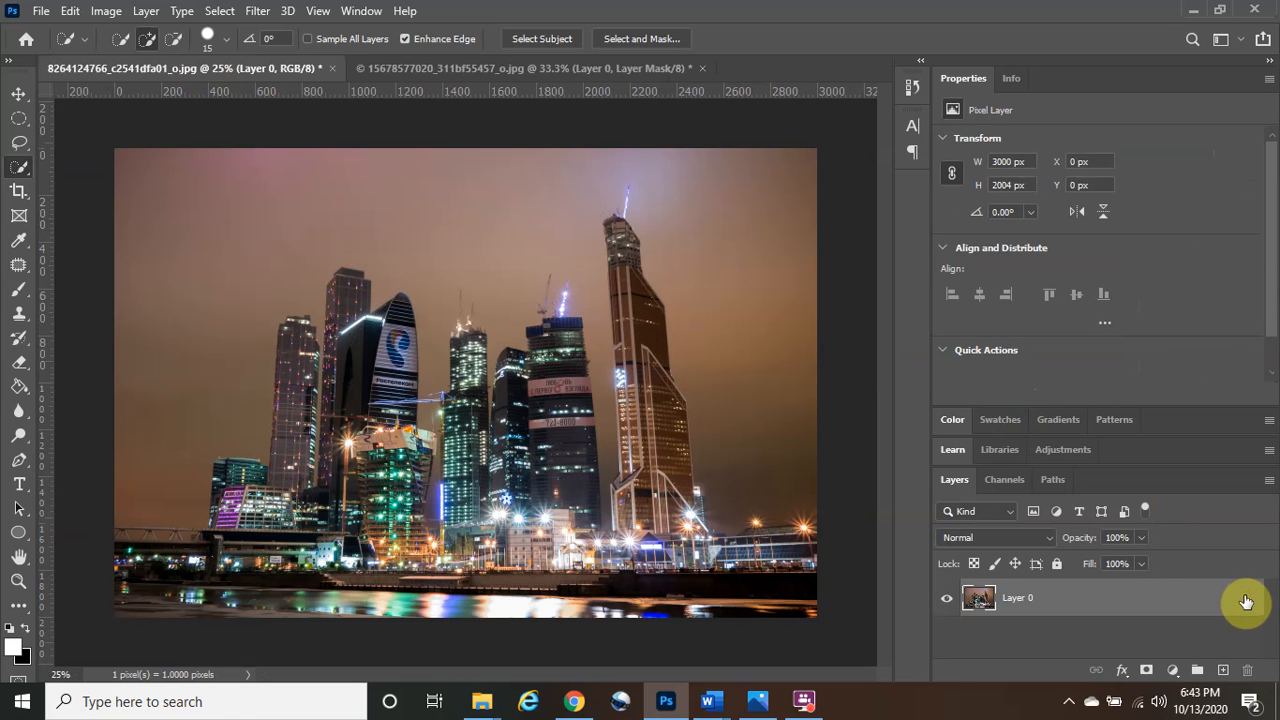
click(18, 100)
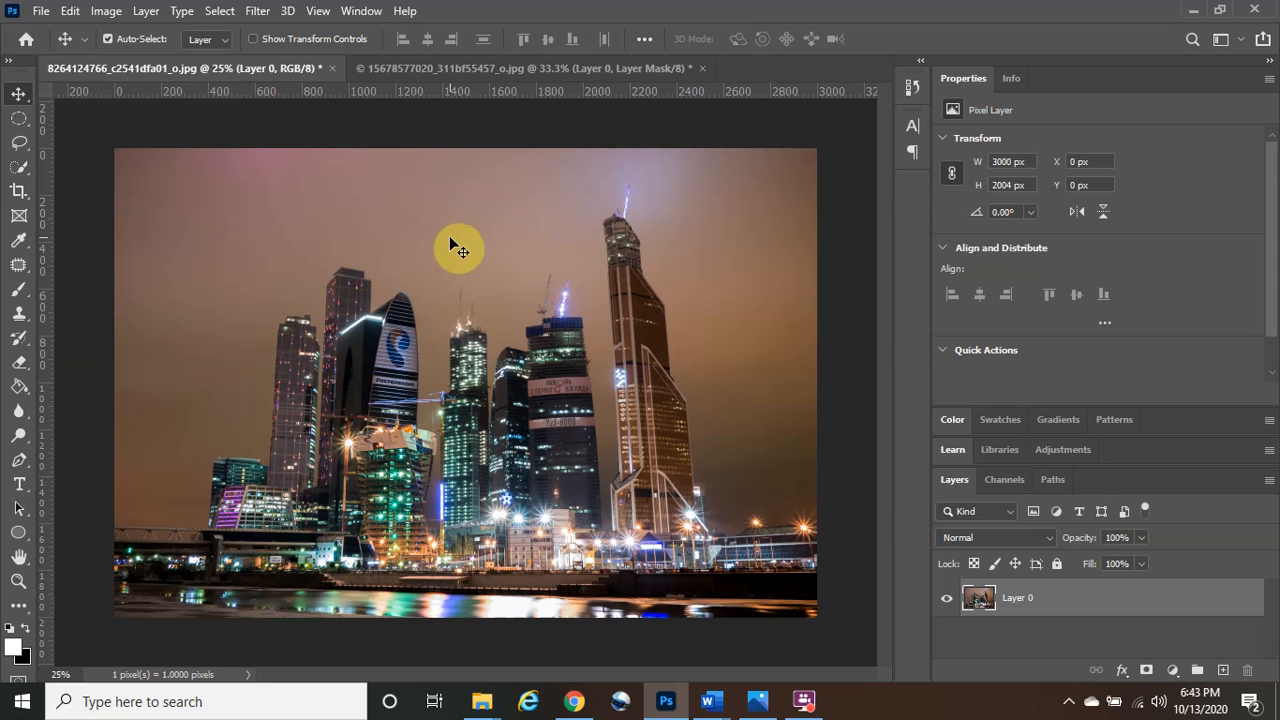
drag(449, 237, 445, 73)
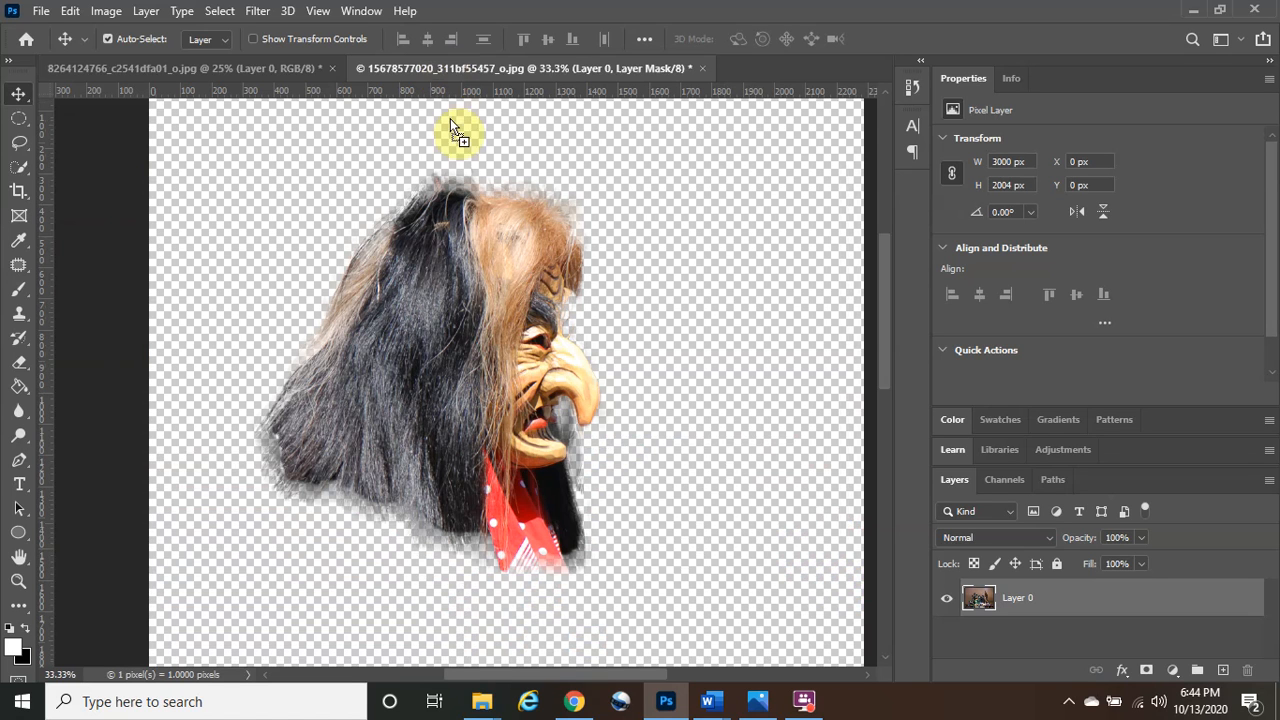
drag(676, 378, 663, 381)
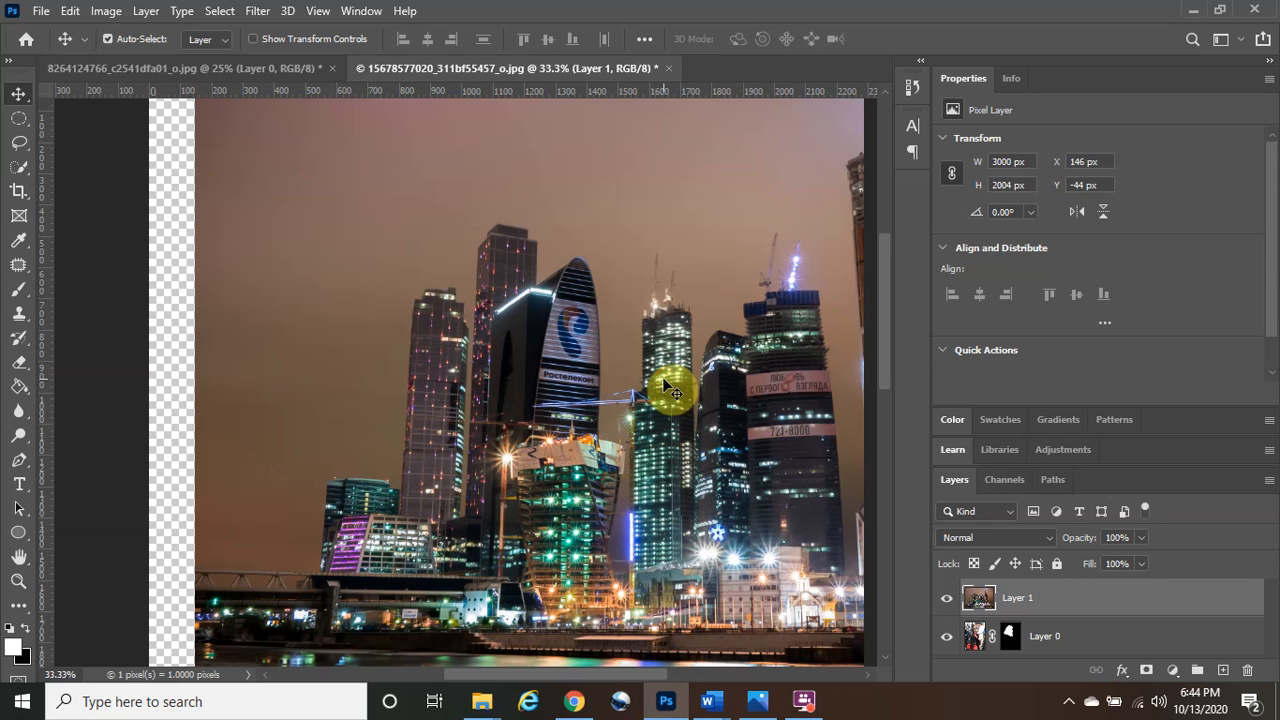
Move the city layer down and scale it to about 55% so it covers the upper part of the witch's head.
mouse_move(553, 273)
mouse_down()
mouse_move(520, 495)
mouse_move(606, 289)
mouse_move(534, 286)
mouse_move(543, 366)
mouse_move(565, 292)
mouse_up()
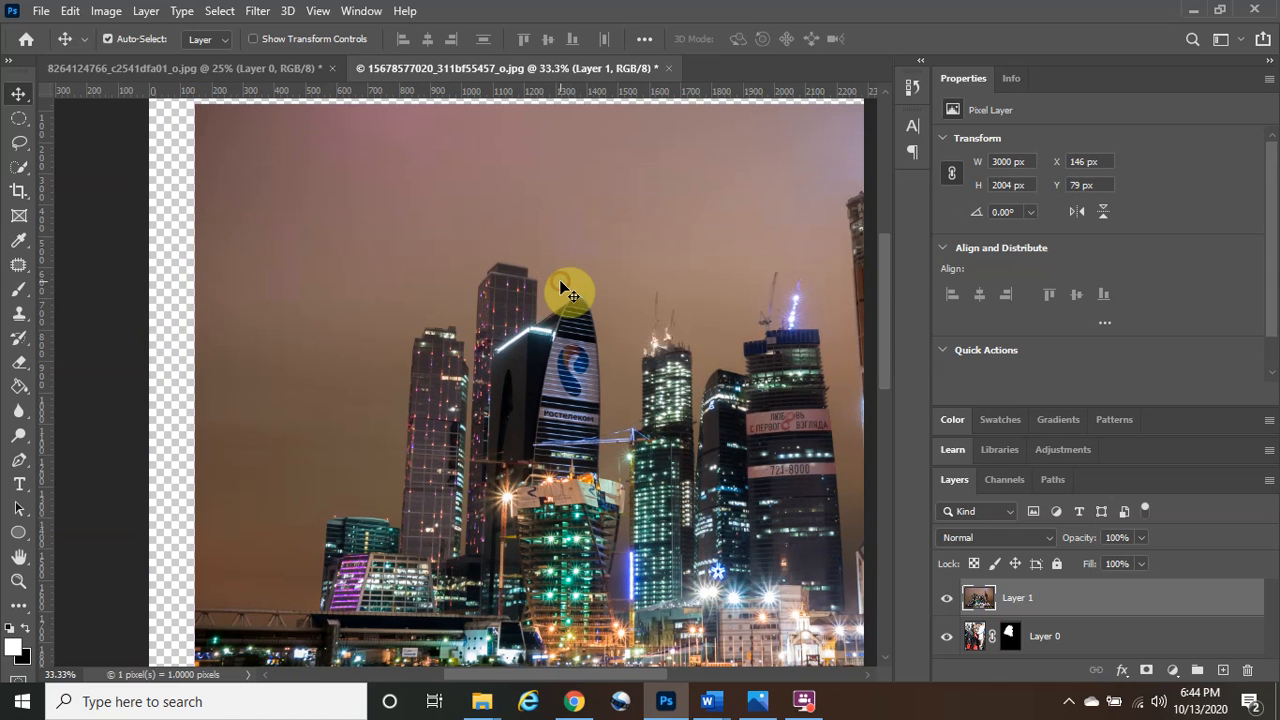
drag(432, 257, 450, 298)
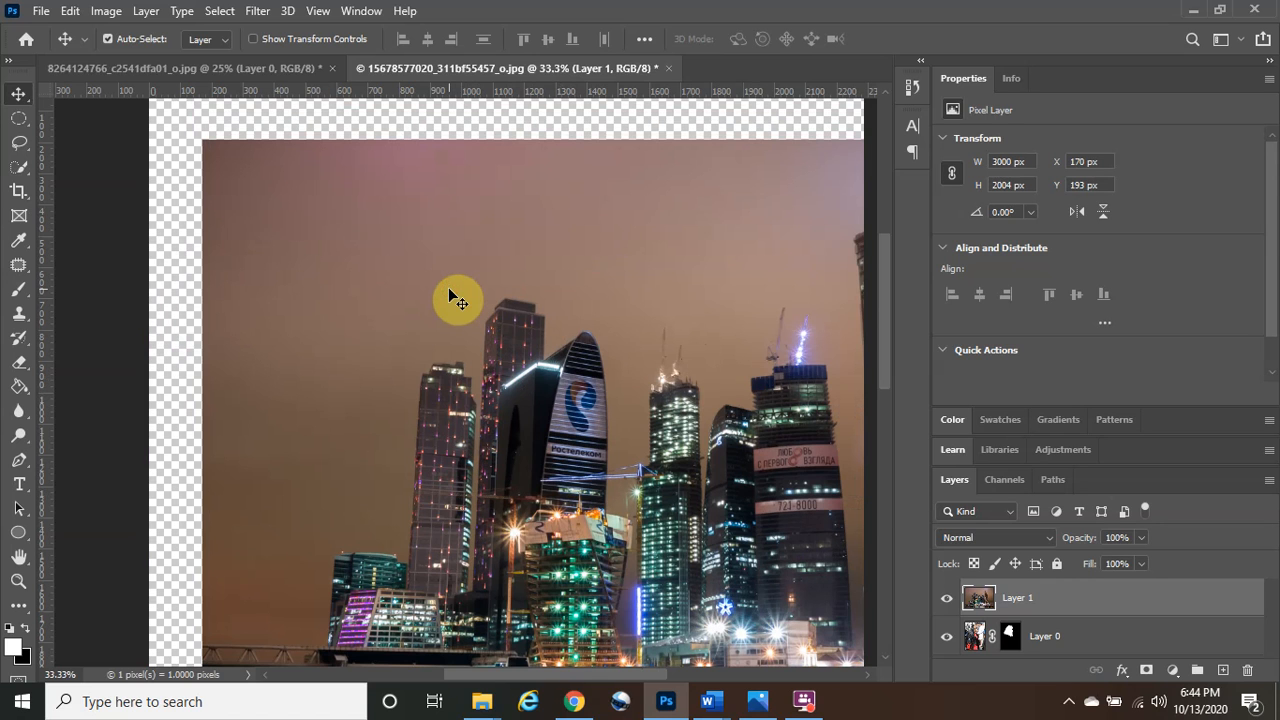
key(ctrl+t)
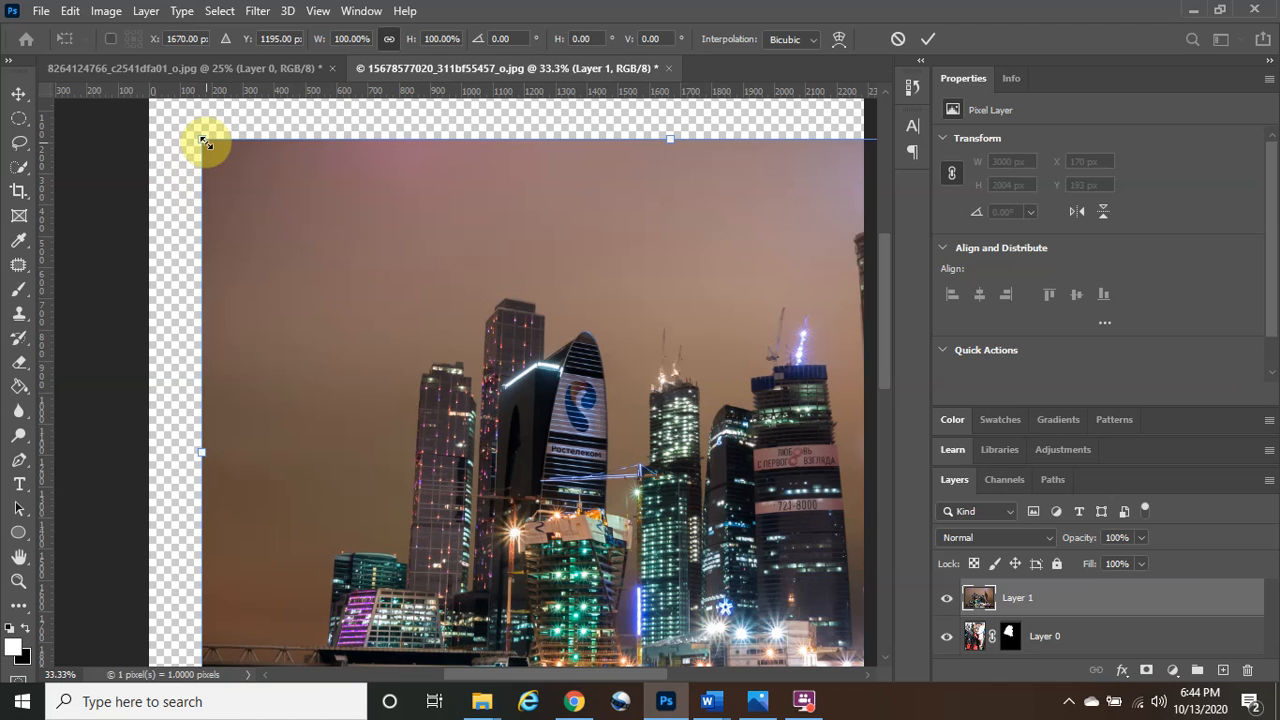
drag(203, 142, 303, 211)
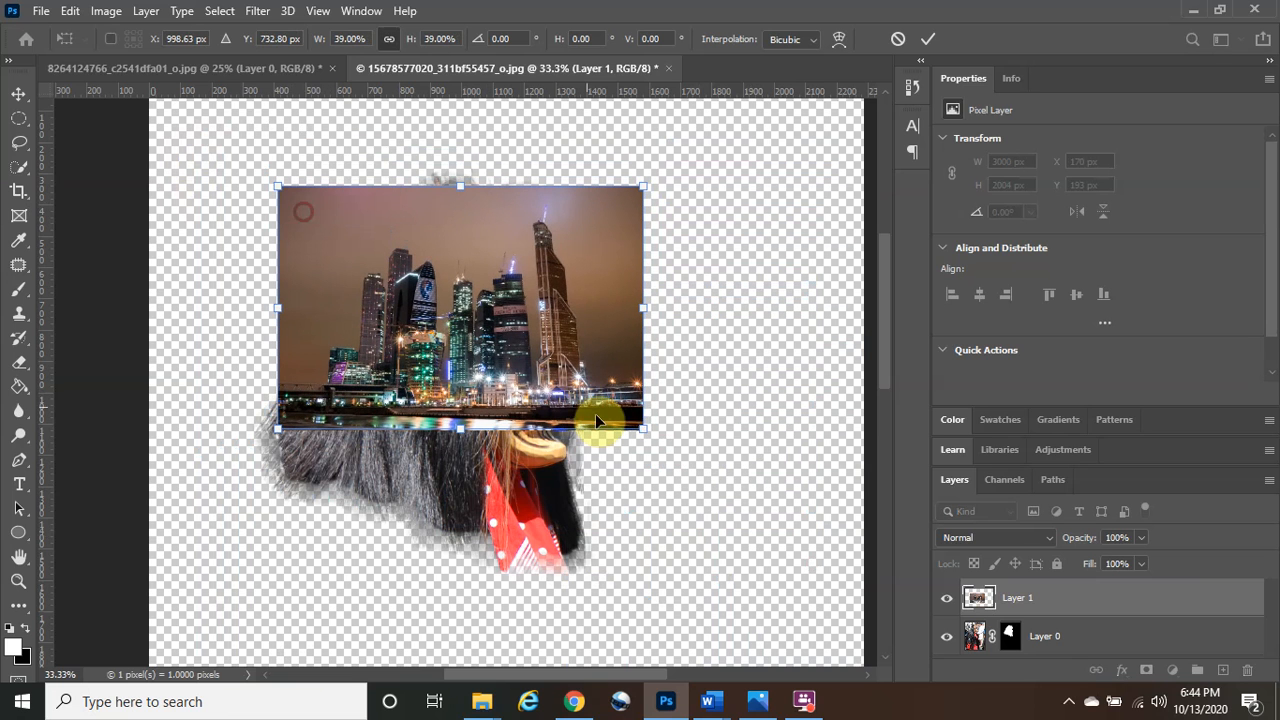
drag(645, 432, 767, 590)
drag(566, 430, 528, 398)
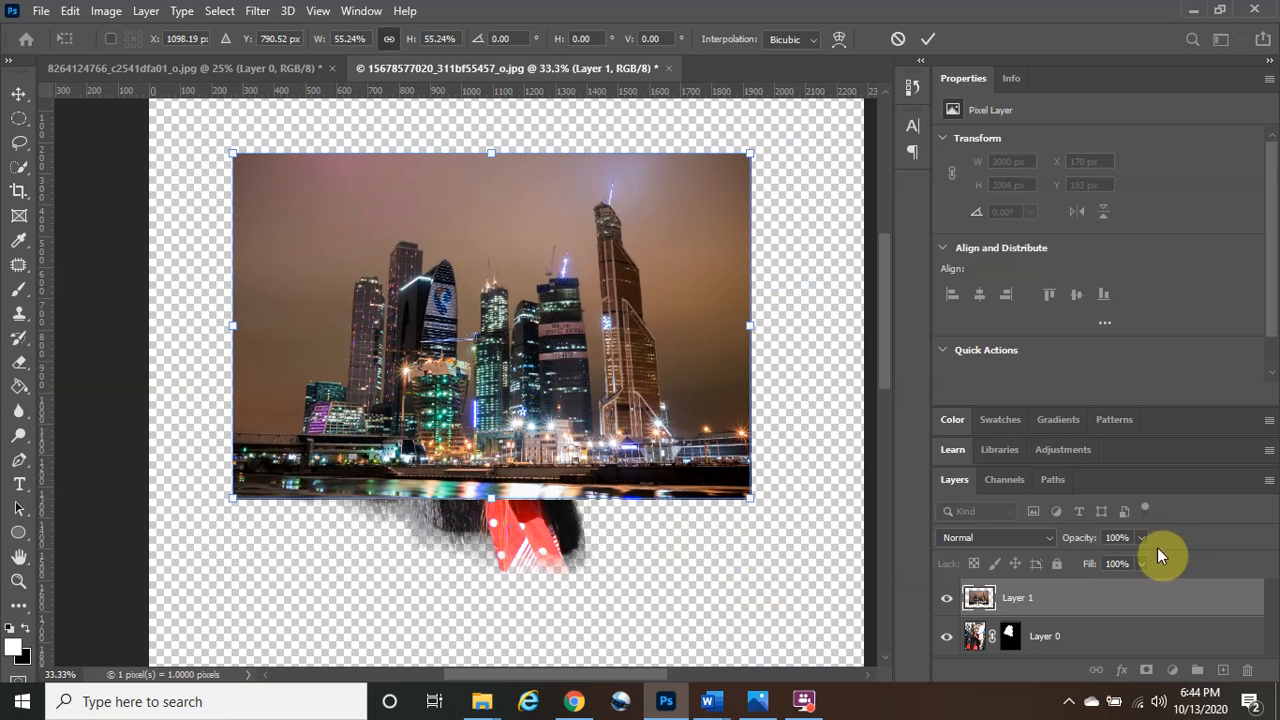
Lower the city layer's opacity to 65%, then enlarge it to about 67% and place the tallest tower over the witch's hair.
drag(1102, 558, 1093, 560)
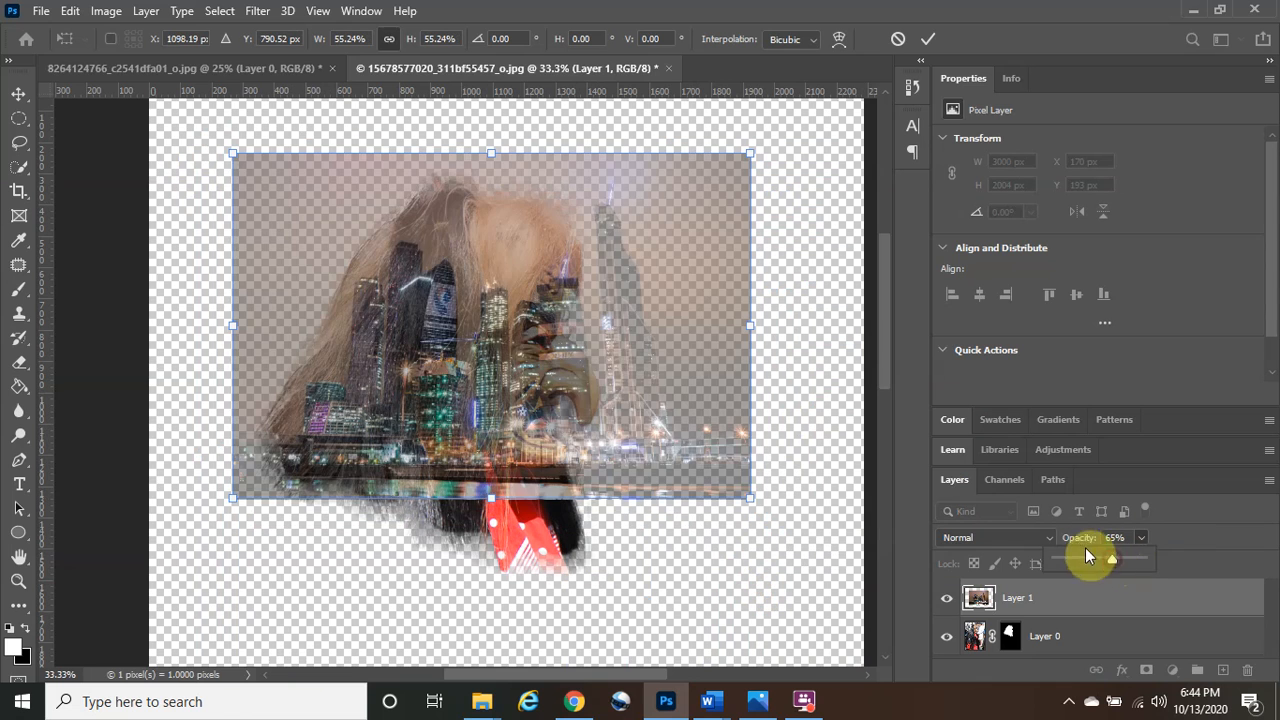
drag(594, 384, 451, 367)
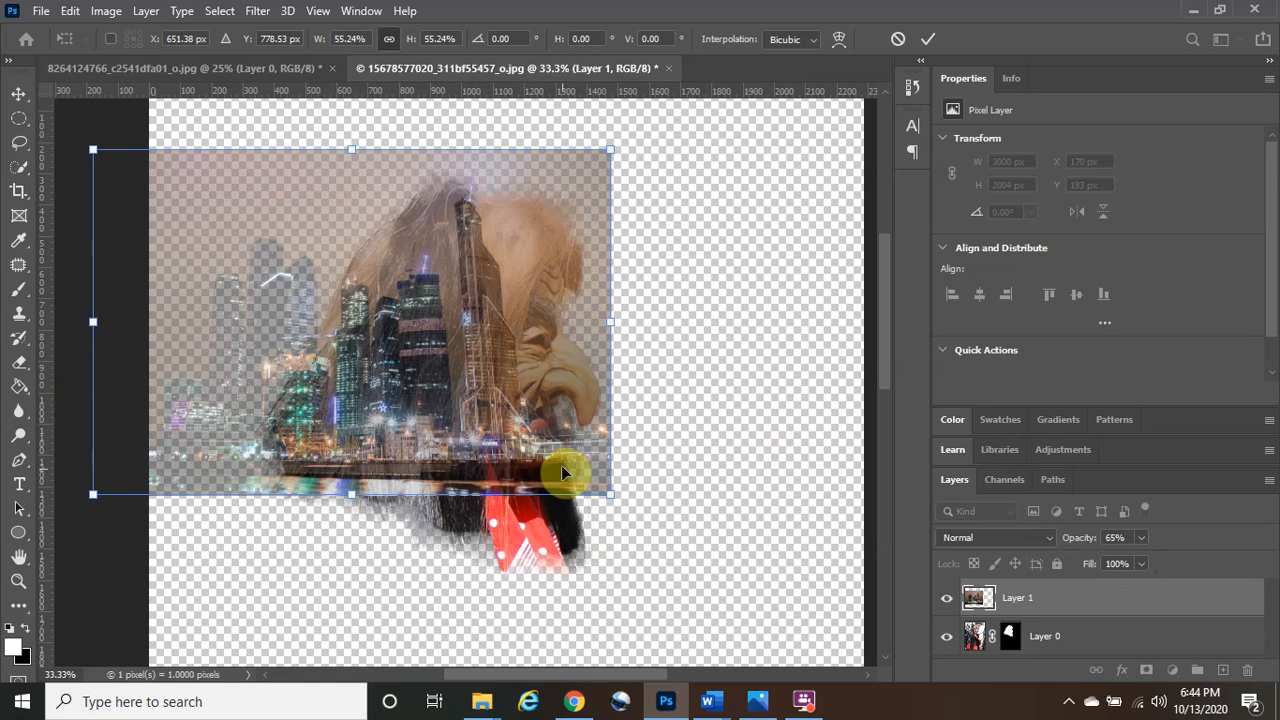
drag(608, 496, 690, 597)
drag(554, 483, 454, 437)
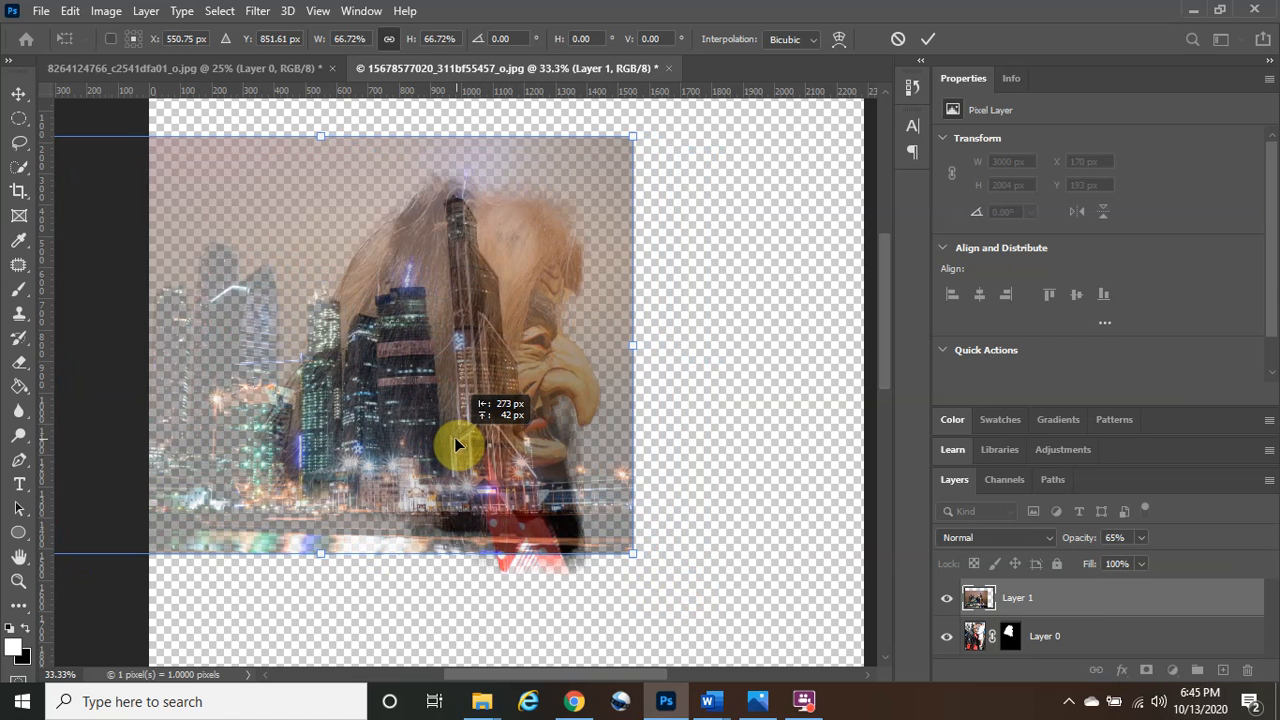
drag(455, 438, 455, 438)
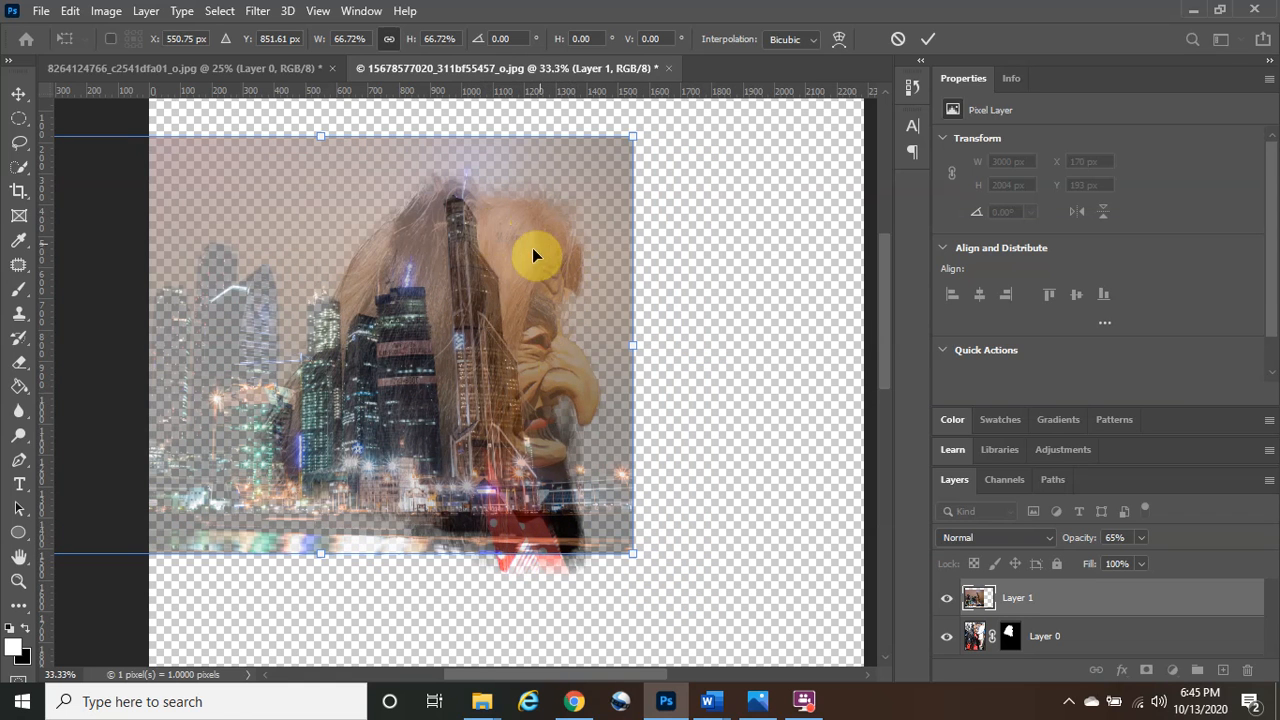
click(930, 42)
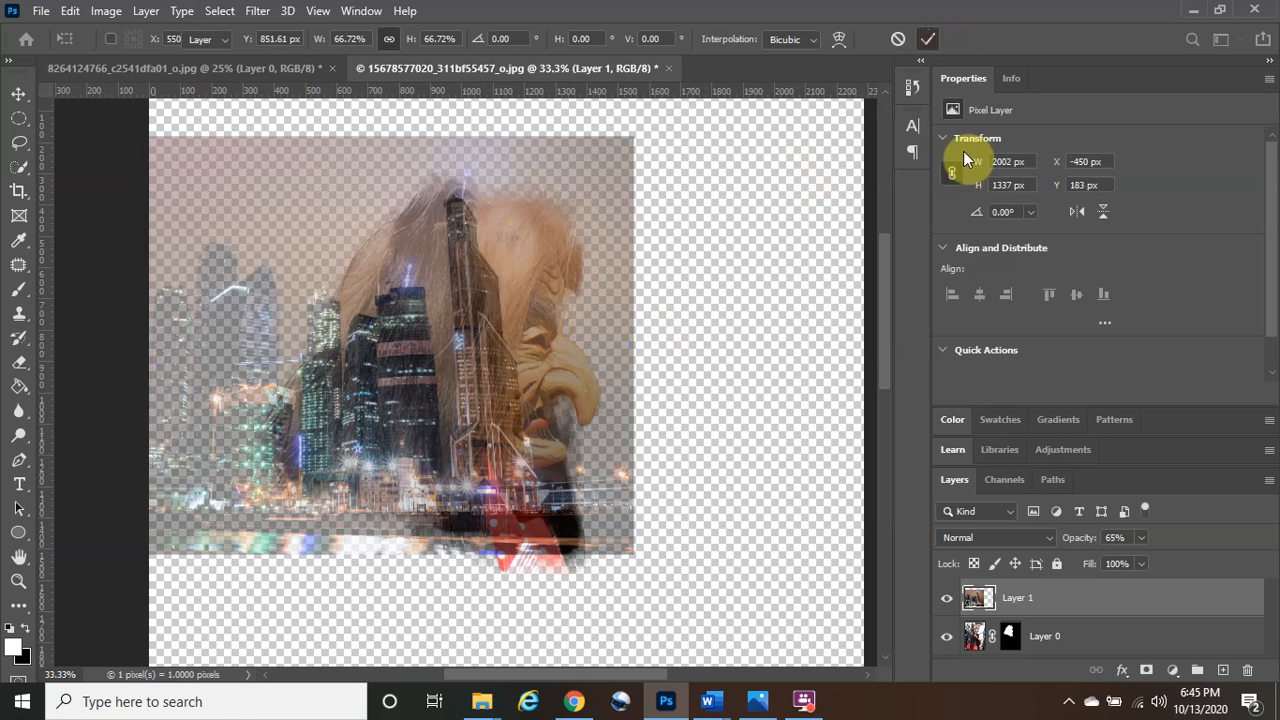
Set the city layer's opacity to 100% and clip the layer to the masked witch layer.
click(1141, 538)
drag(1151, 563, 1187, 564)
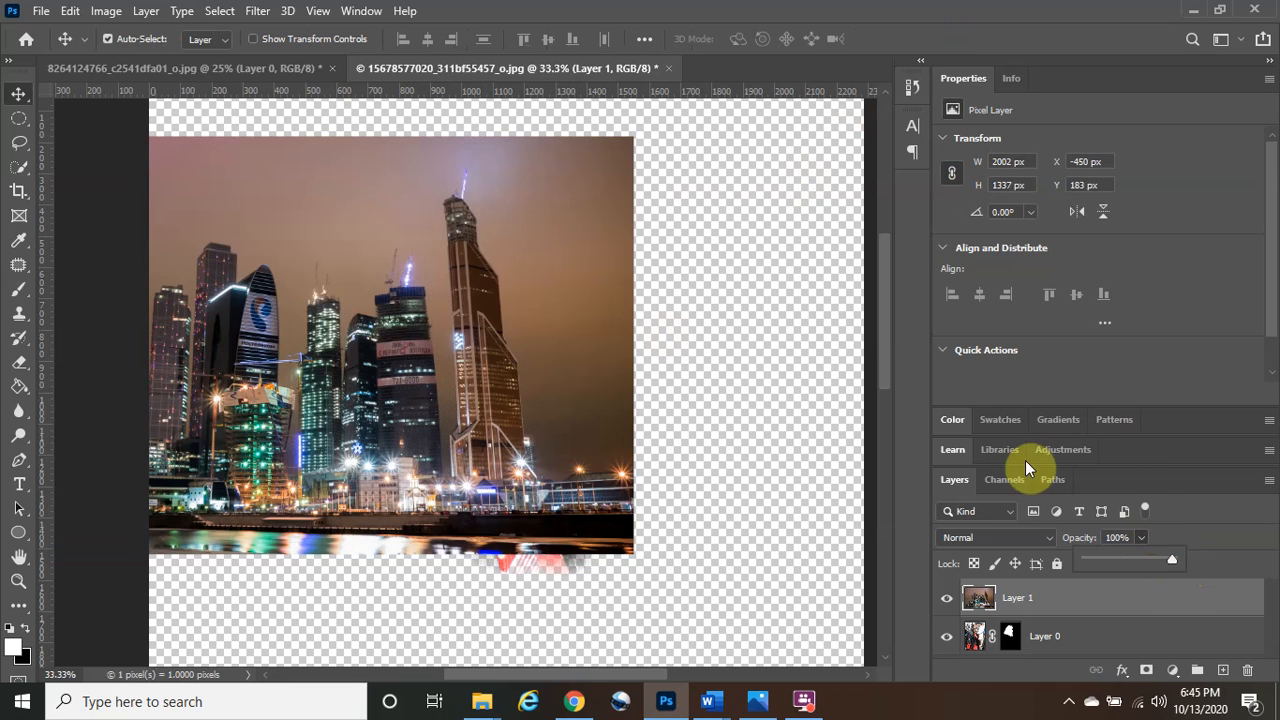
drag(543, 676, 530, 677)
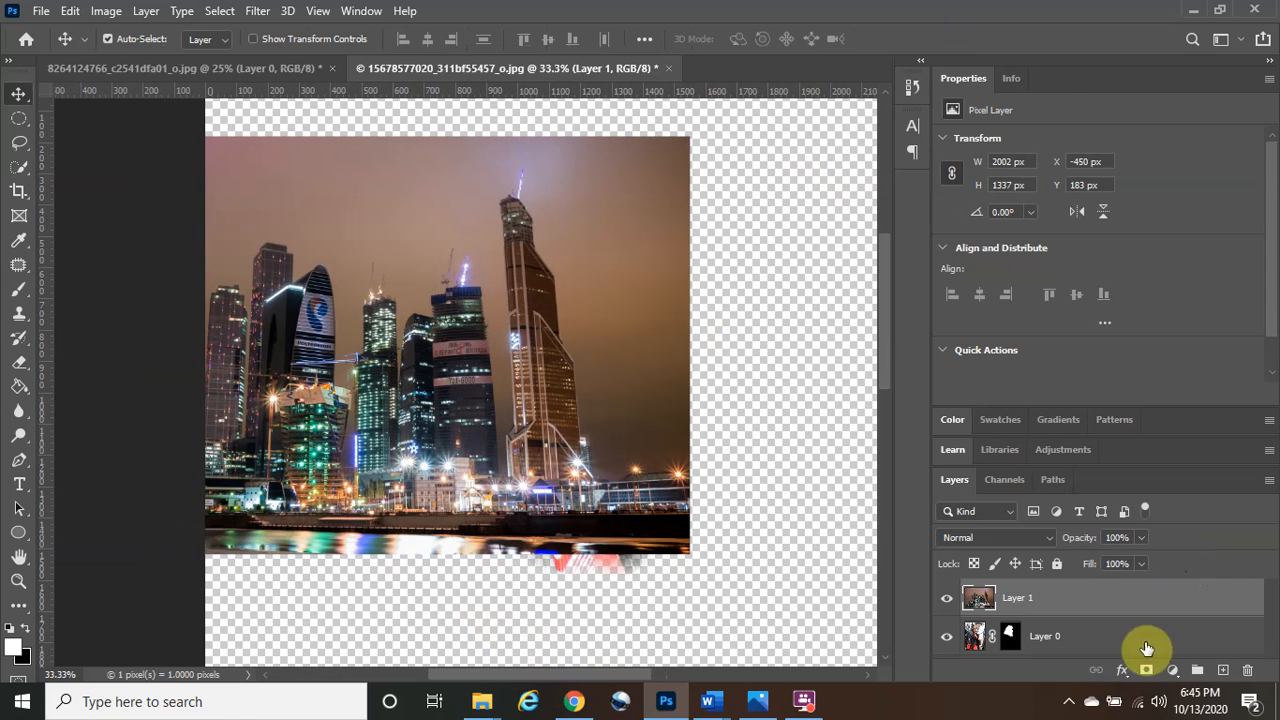
right_click(1068, 596)
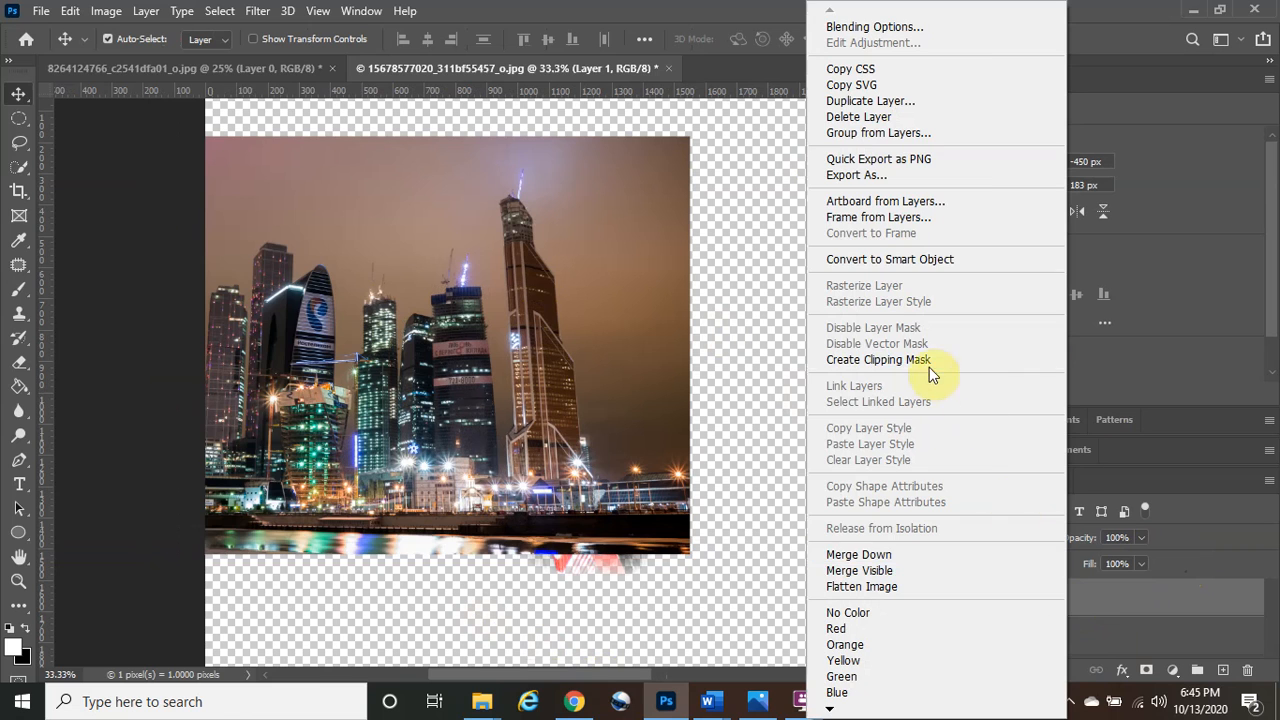
click(928, 362)
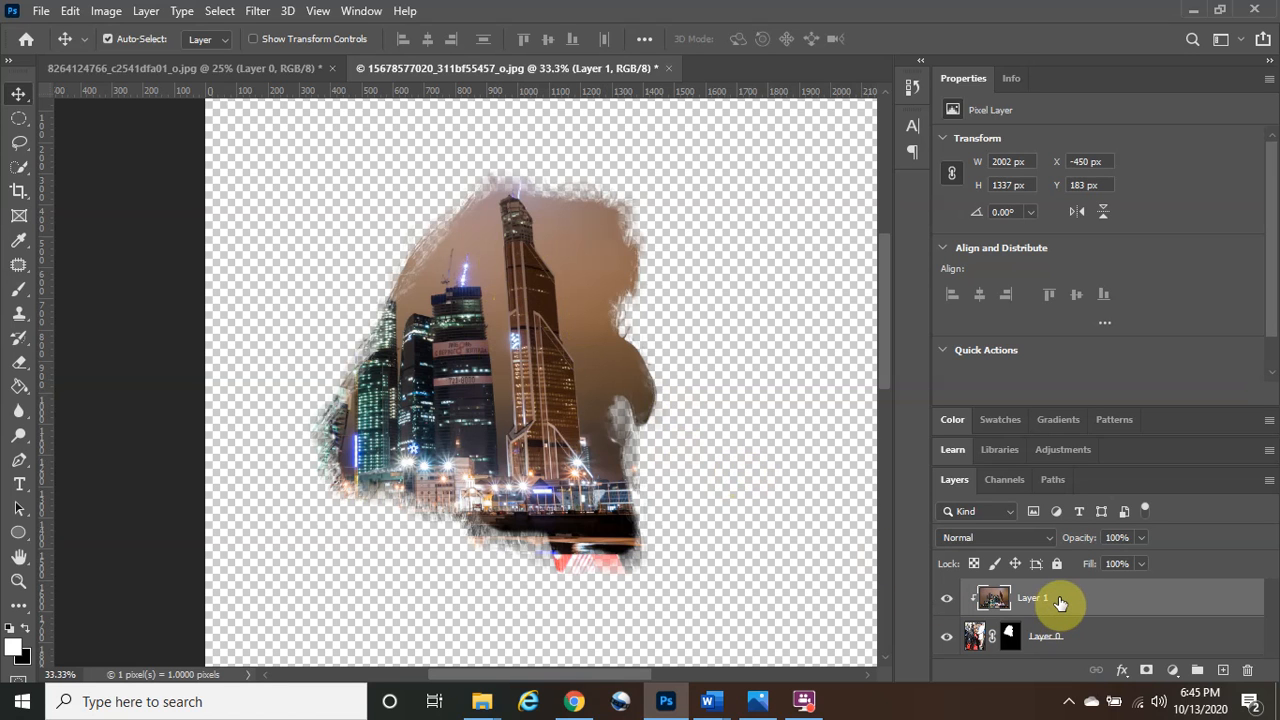
Add a layer mask to the clipped city layer and set up the Brush tool with black at 62% opacity.
click(1146, 672)
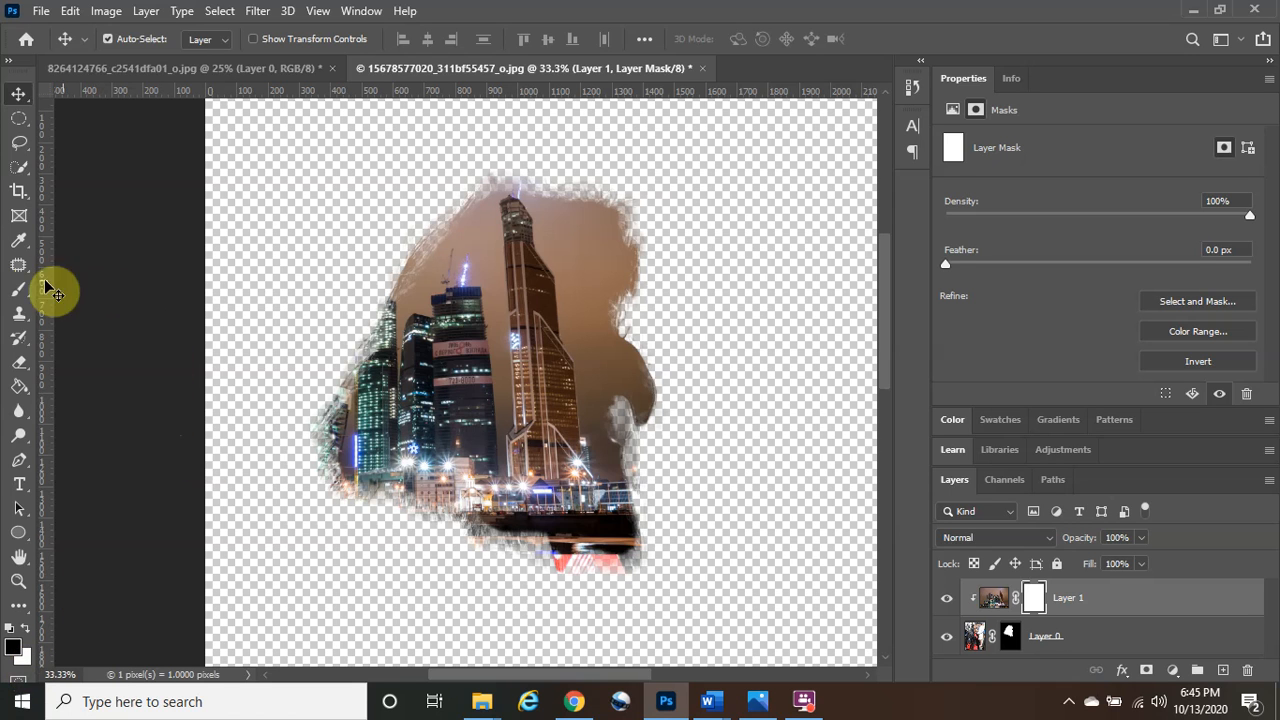
click(18, 297)
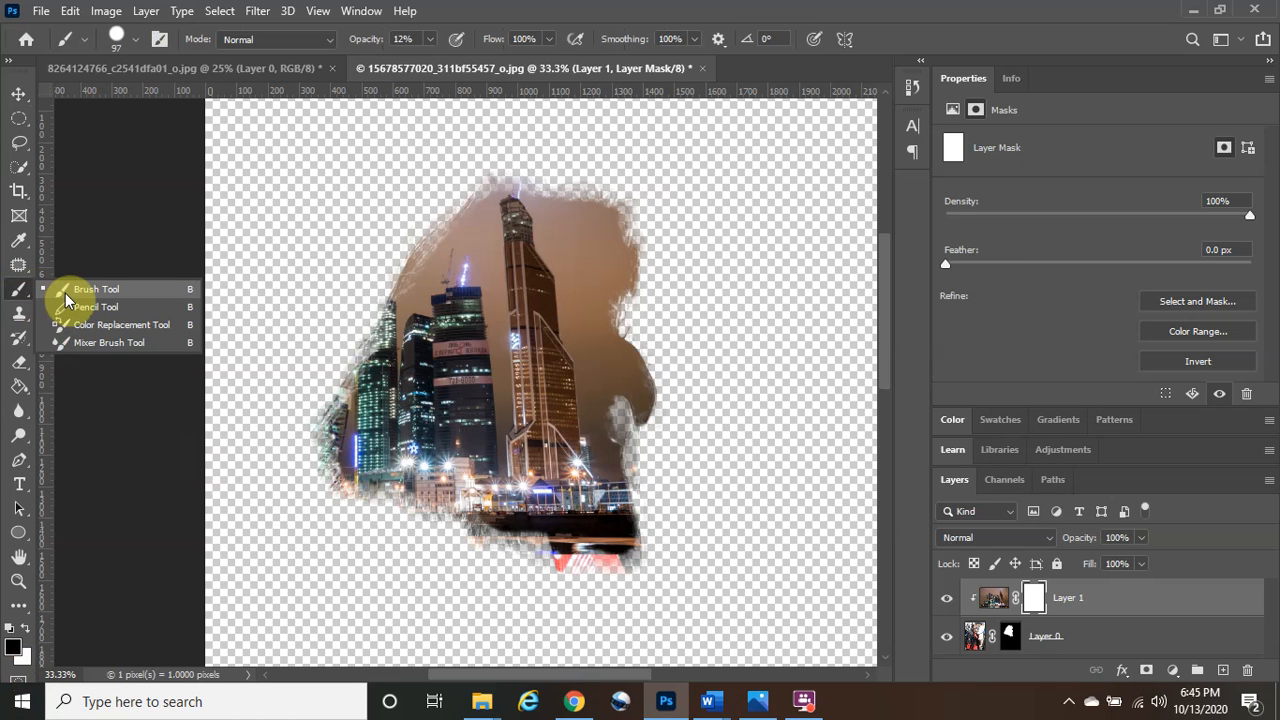
click(66, 298)
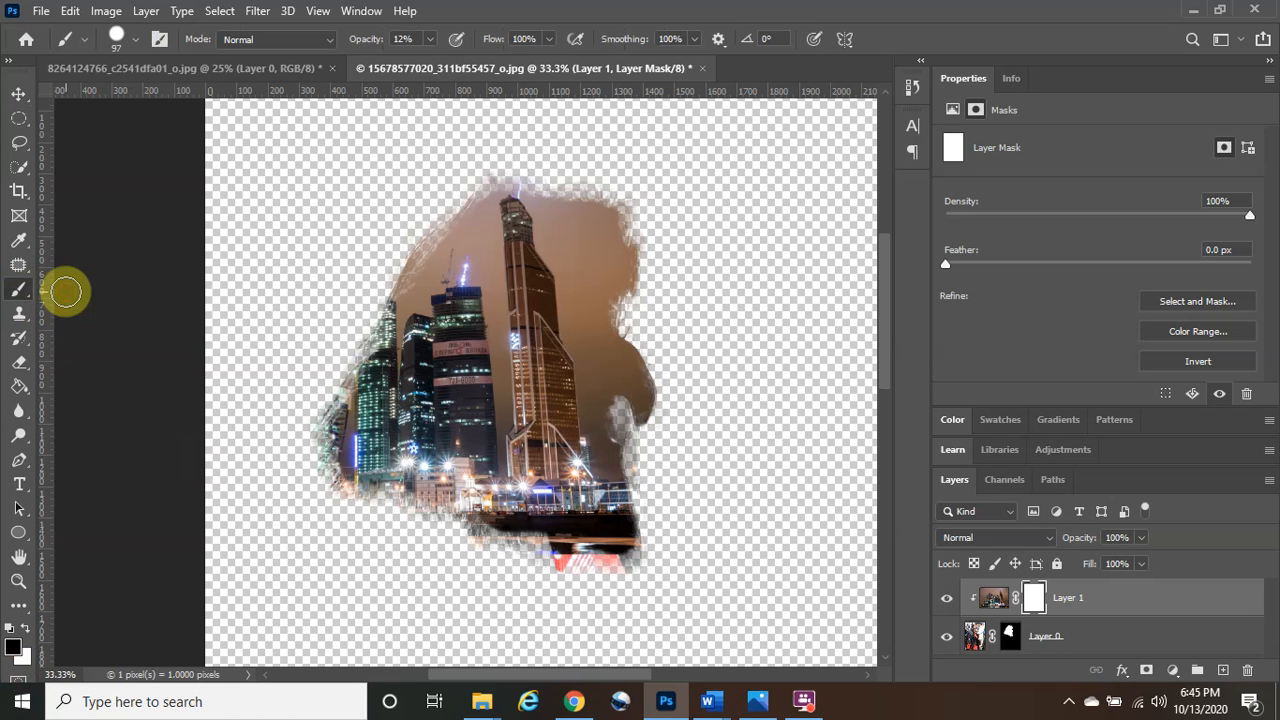
click(429, 40)
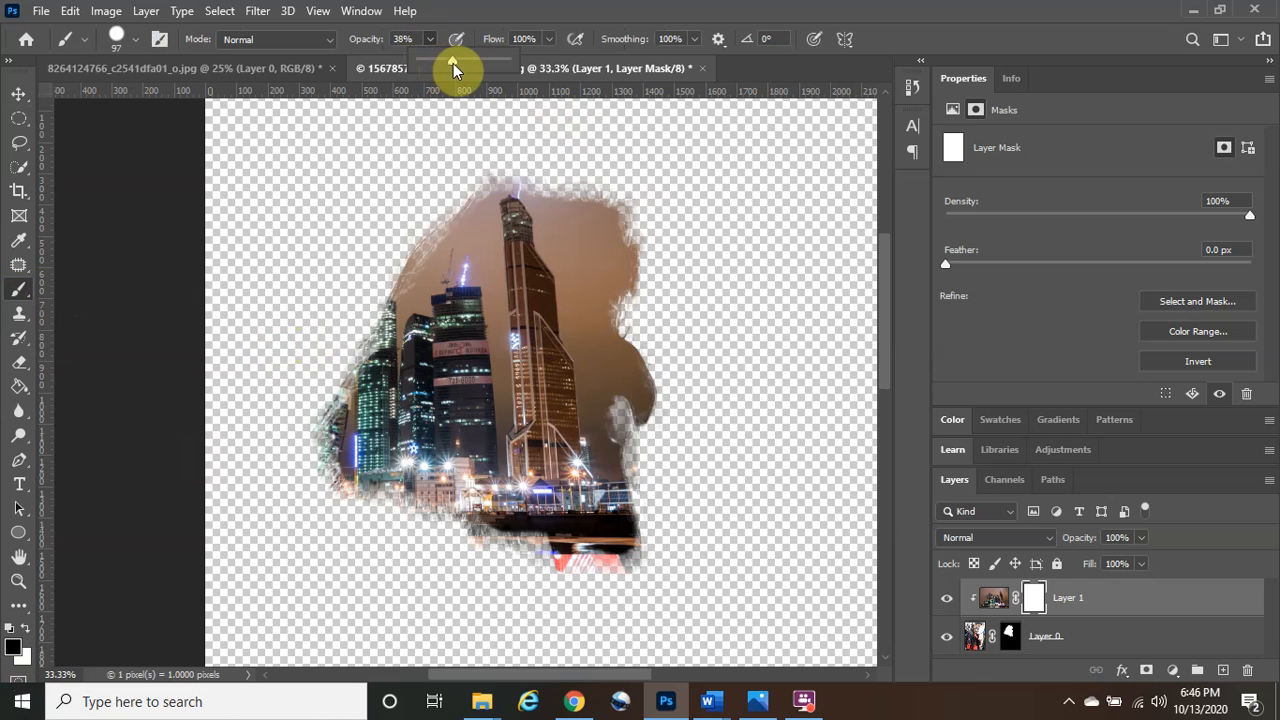
mouse_move(458, 63)
mouse_down()
mouse_move(493, 65)
mouse_move(476, 59)
mouse_up()
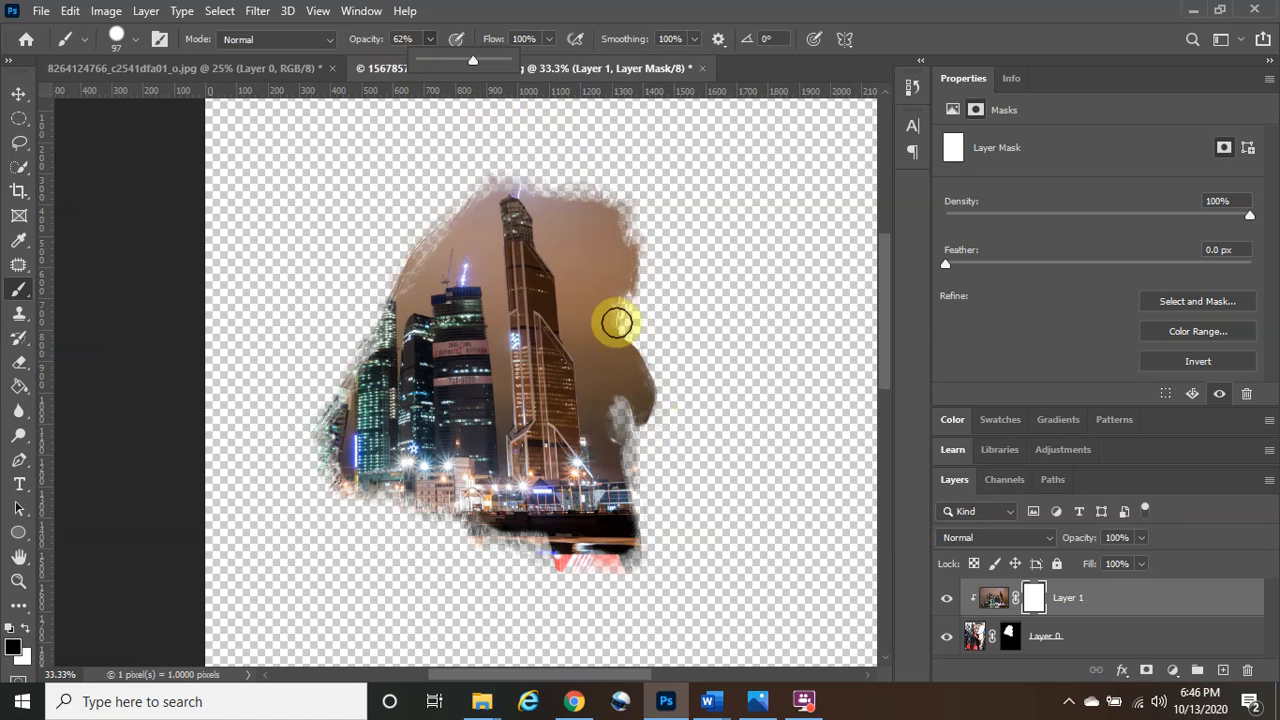
Paint black on the city layer's mask along the nose and forehead to reveal the outer edge of the witch's face.
click(637, 421)
drag(637, 395, 643, 326)
mouse_move(650, 217)
mouse_down()
mouse_move(635, 310)
mouse_move(615, 243)
mouse_move(628, 195)
mouse_move(631, 420)
mouse_move(642, 376)
mouse_move(615, 255)
mouse_move(616, 337)
mouse_move(638, 457)
mouse_move(629, 488)
mouse_move(634, 503)
mouse_move(633, 436)
mouse_move(652, 567)
mouse_move(638, 589)
mouse_move(629, 519)
mouse_move(634, 475)
mouse_move(629, 546)
mouse_move(643, 341)
mouse_move(614, 201)
mouse_move(599, 248)
mouse_move(623, 367)
mouse_move(601, 292)
mouse_move(629, 353)
mouse_up()
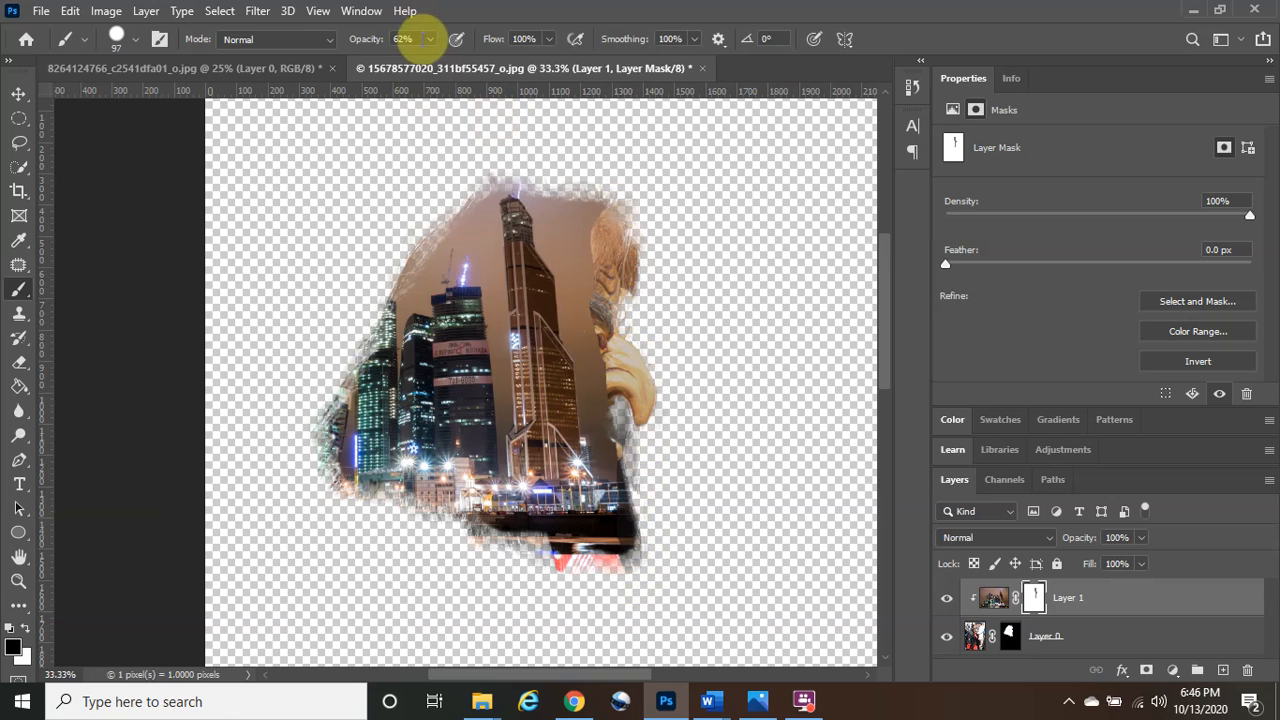
Lower the brush opacity to 41% and paint the mask between the tallest tower and the face to reveal the hair and cheek.
click(433, 42)
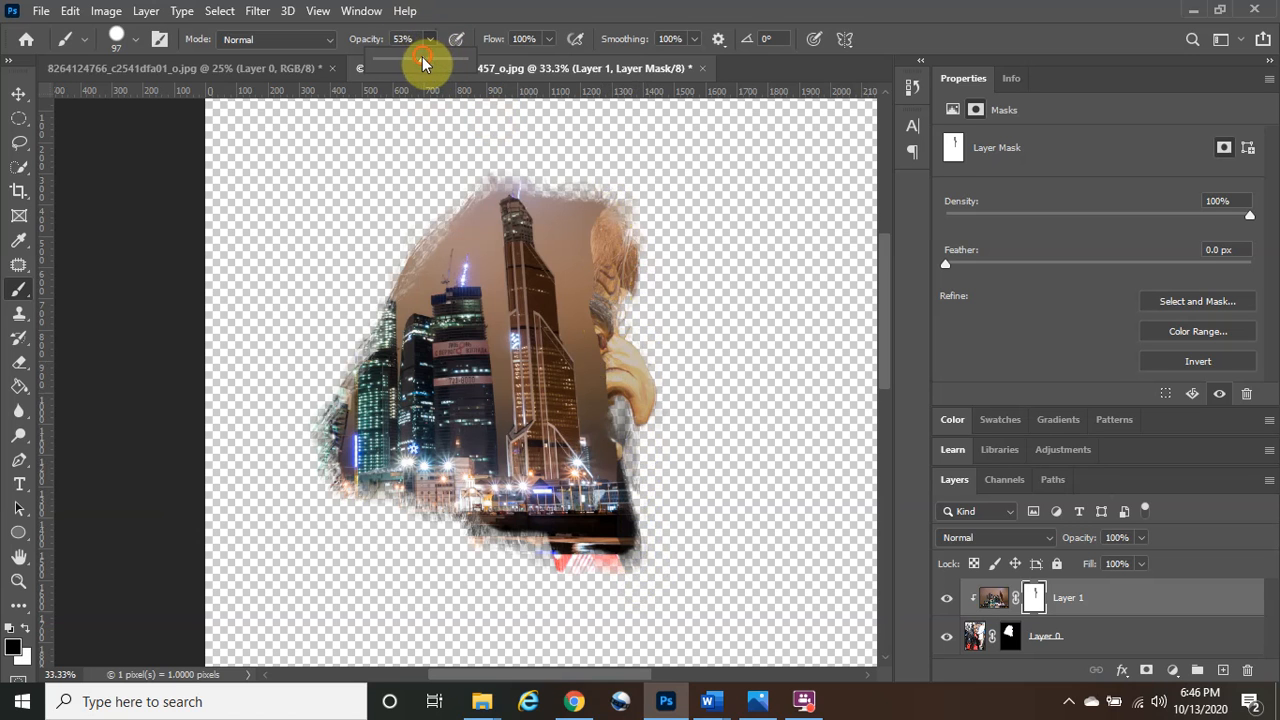
drag(413, 60, 412, 61)
mouse_move(577, 191)
mouse_down()
mouse_move(596, 320)
mouse_move(589, 194)
mouse_move(626, 434)
mouse_move(616, 357)
mouse_move(606, 407)
mouse_move(624, 457)
mouse_move(609, 437)
mouse_move(620, 507)
mouse_move(580, 240)
mouse_move(563, 191)
mouse_move(566, 214)
mouse_move(554, 198)
mouse_move(547, 214)
mouse_move(551, 243)
mouse_move(534, 186)
mouse_move(566, 217)
mouse_move(574, 254)
mouse_move(557, 246)
mouse_move(582, 334)
mouse_up()
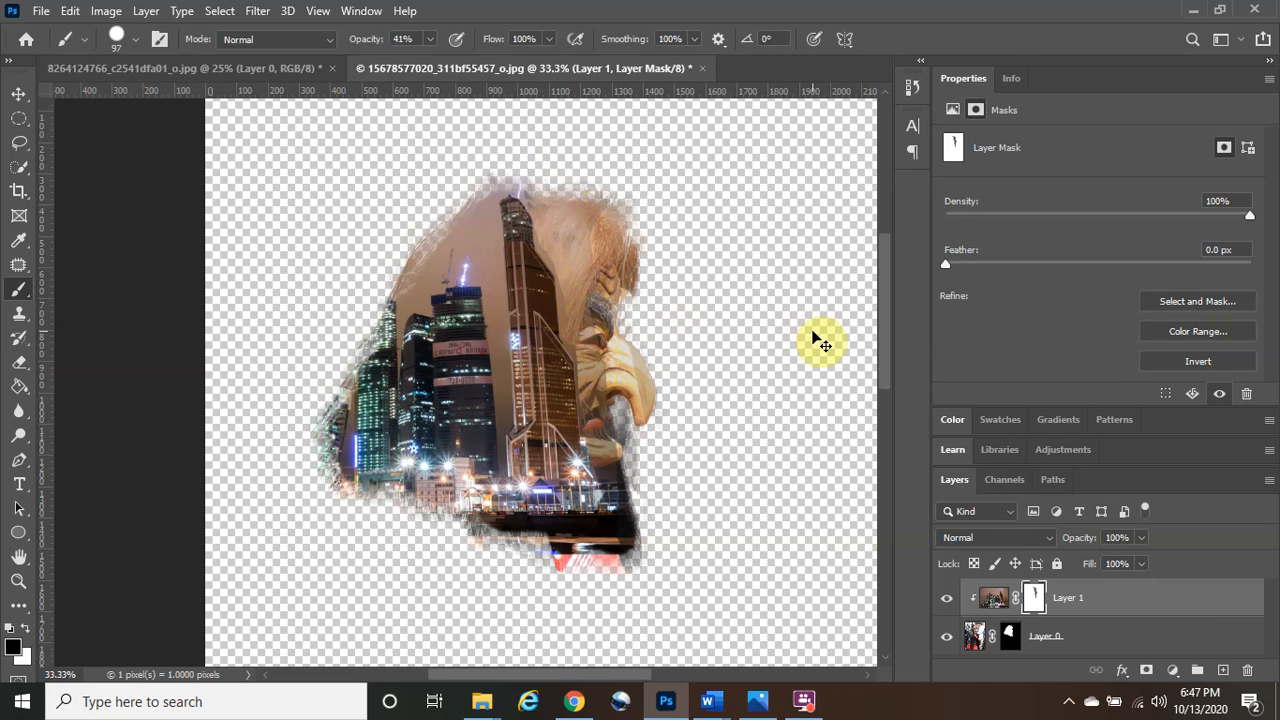
Reduce the brush size to 35 and paint the mask closely along the tallest tower's face-side edge to remove the leftover sky.
key(ctrl+plus)
key(ctrl+plus)
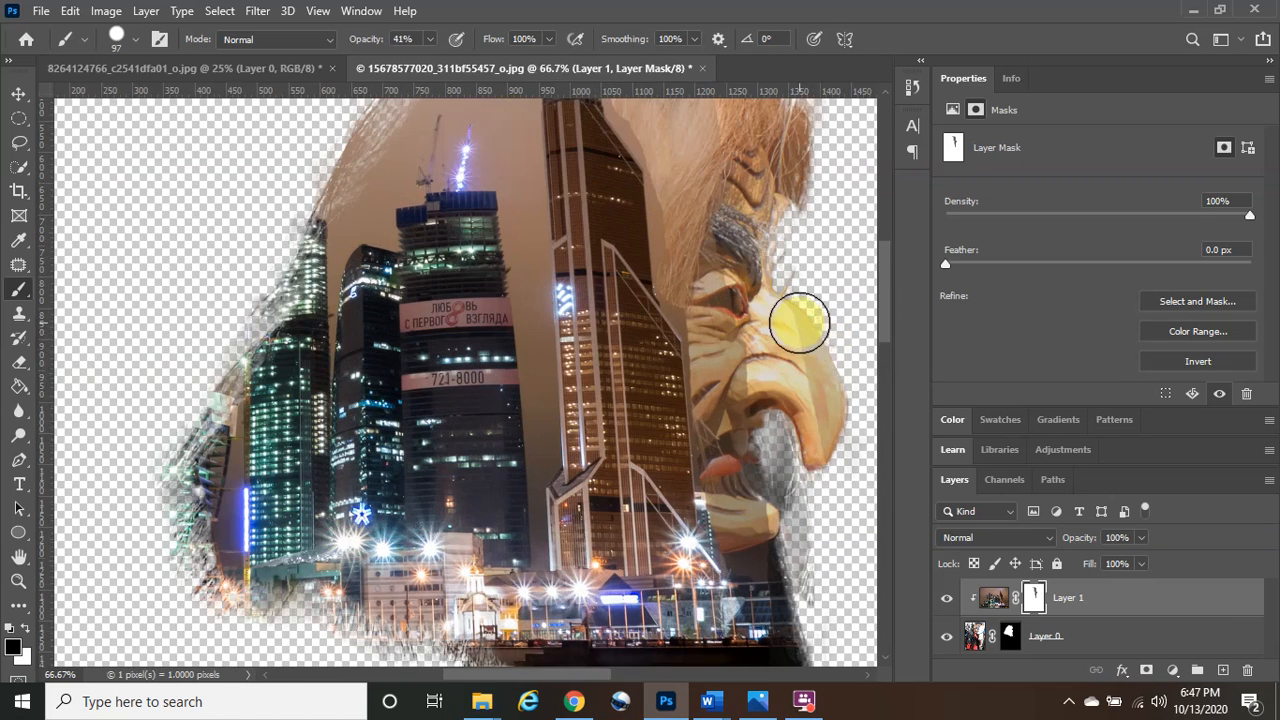
key(bracketleft)
key(bracketleft)
key(bracketleft)
key(bracketleft)
key(bracketleft)
key(bracketleft)
key(bracketleft)
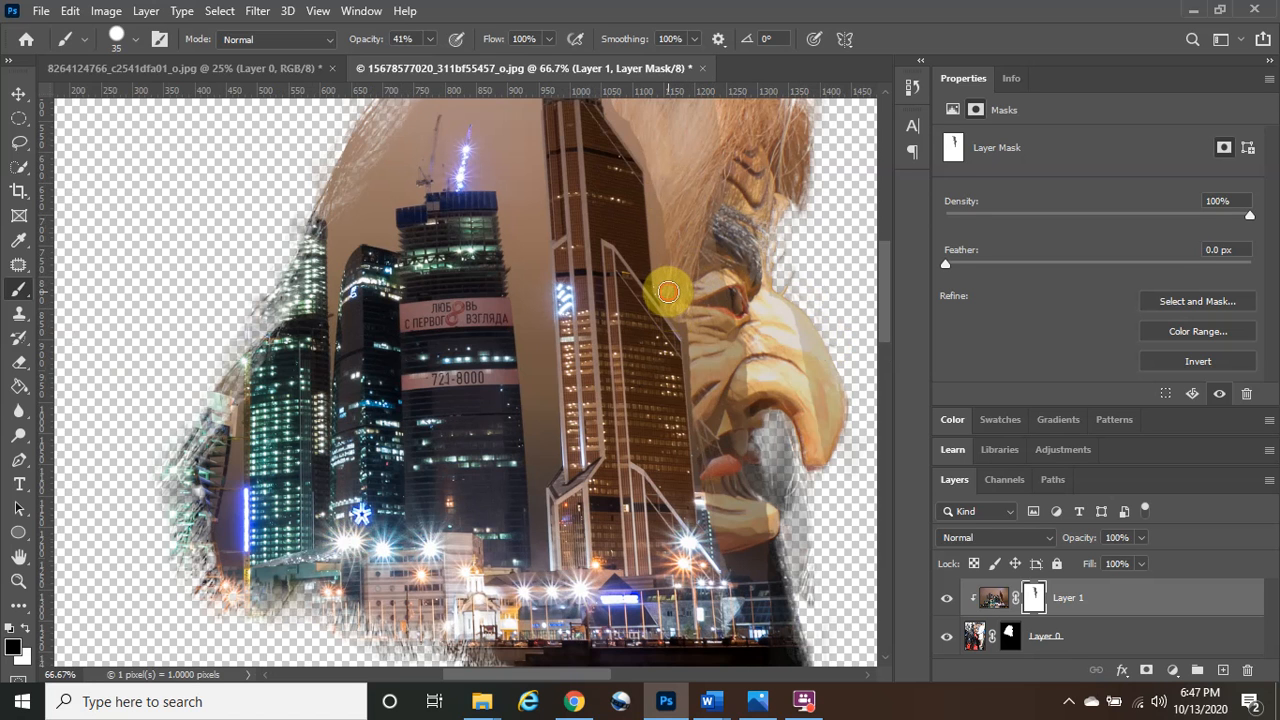
drag(662, 259, 657, 192)
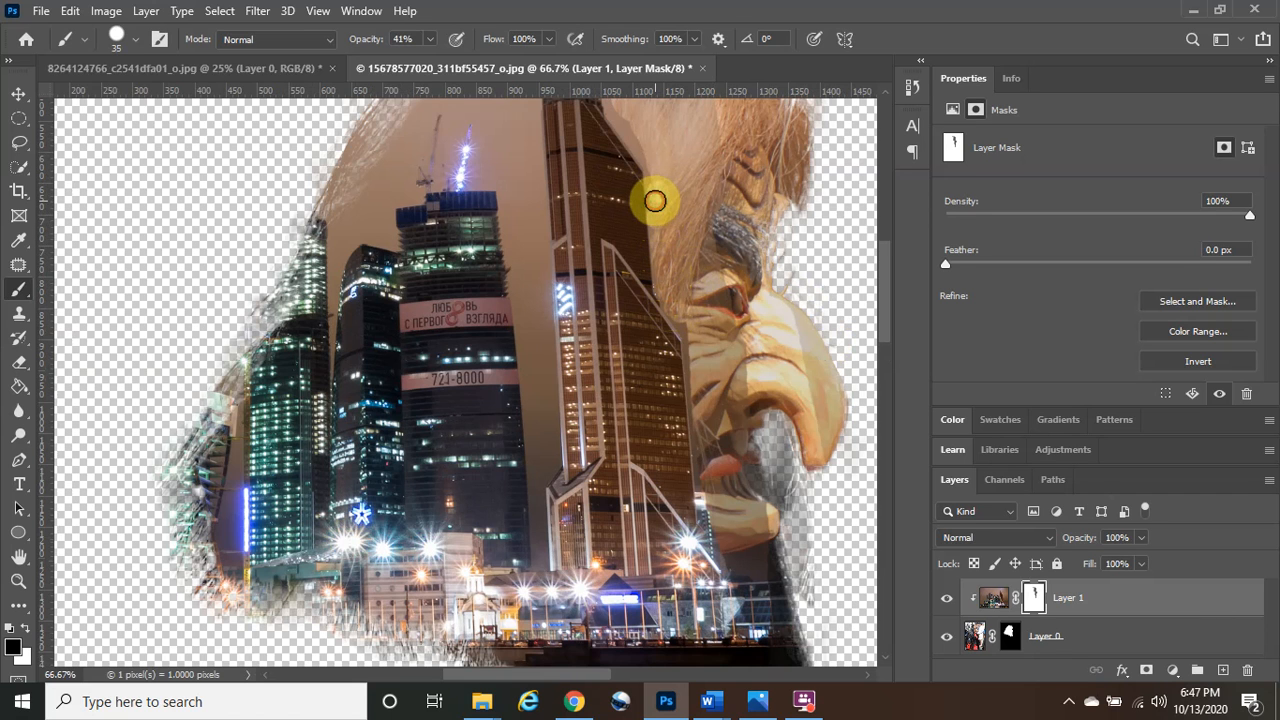
scroll(662, 240, up, 3)
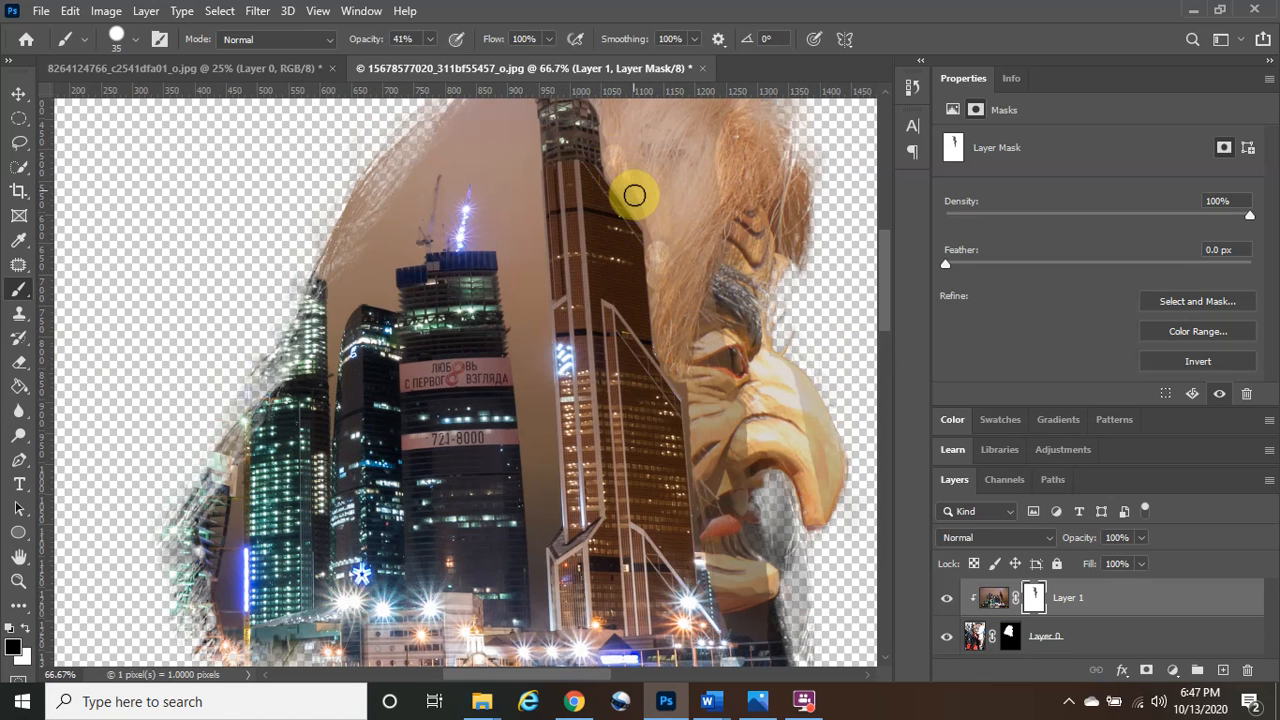
drag(636, 198, 694, 234)
scroll(694, 234, up, 3)
Lower the brush opacity to 13% and softly blend the mask in the hair beside the tallest tower's upper part.
click(432, 39)
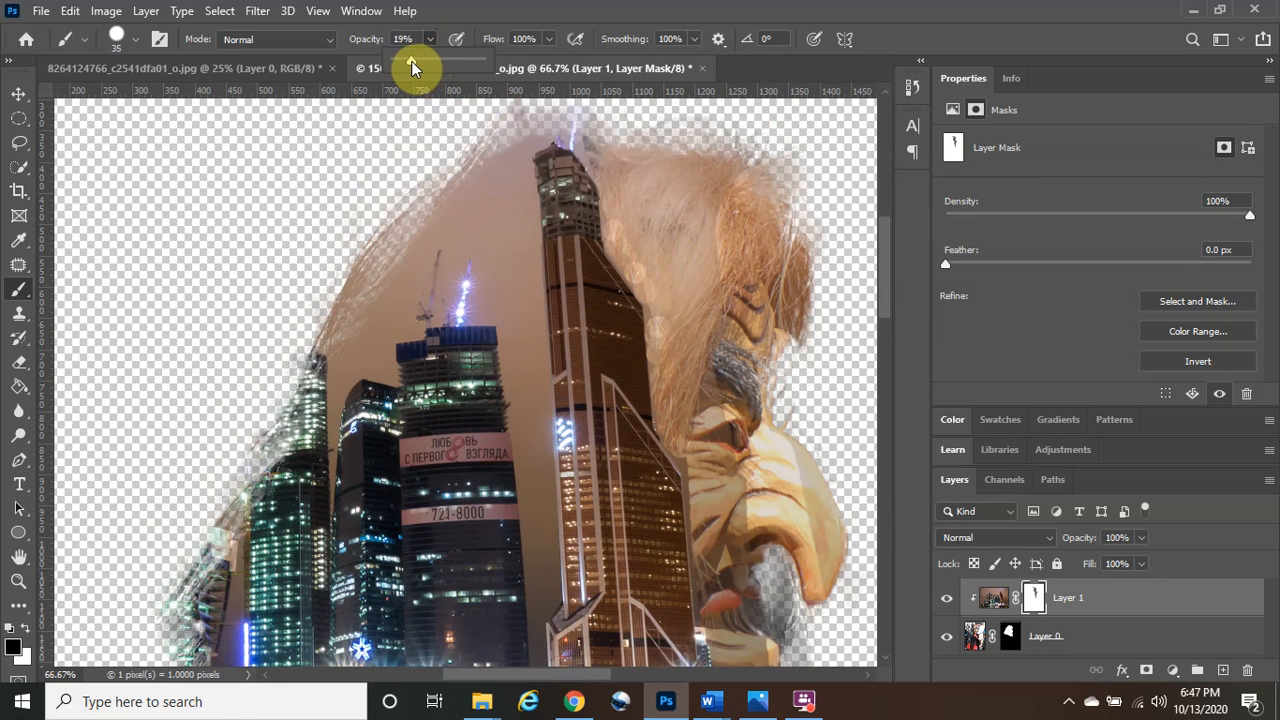
drag(409, 61, 406, 61)
click(634, 200)
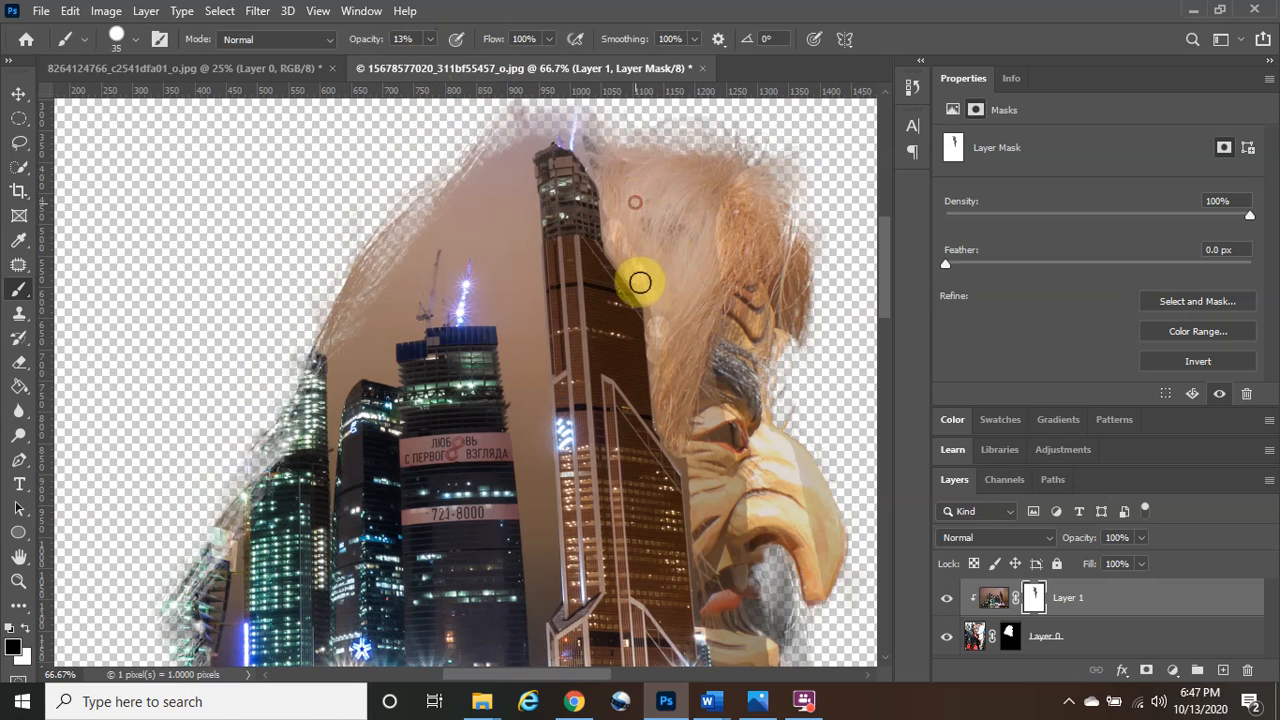
mouse_move(627, 254)
mouse_down()
mouse_move(606, 256)
mouse_move(602, 178)
mouse_move(634, 240)
mouse_move(636, 219)
mouse_up()
mouse_move(649, 309)
mouse_down()
mouse_move(649, 251)
mouse_move(688, 311)
mouse_move(694, 445)
mouse_move(685, 326)
mouse_move(652, 258)
mouse_move(675, 385)
mouse_move(654, 369)
mouse_move(656, 318)
mouse_move(650, 361)
mouse_move(623, 230)
mouse_move(630, 300)
mouse_move(633, 228)
mouse_move(654, 288)
mouse_up()
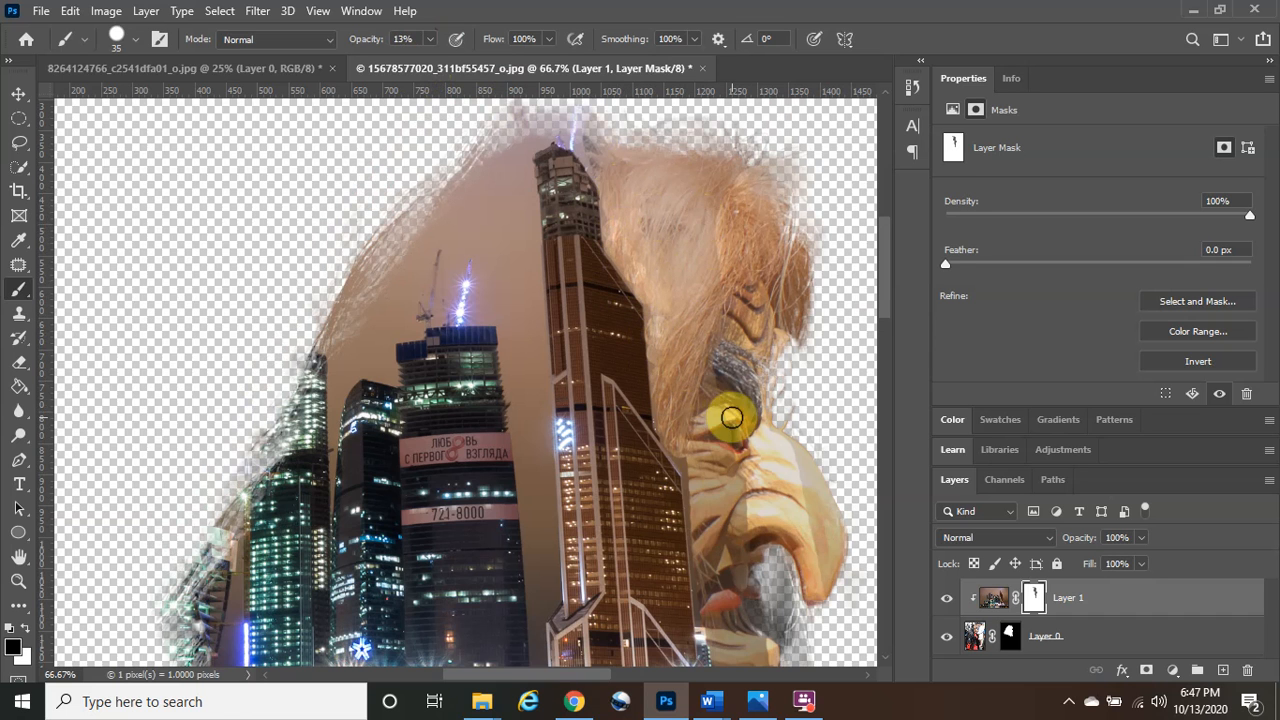
Raise the brush opacity to 83% and paint the mask over the witch's nose and eye area to reveal them more strongly.
scroll(732, 416, up, 2)
scroll(740, 405, down, 5)
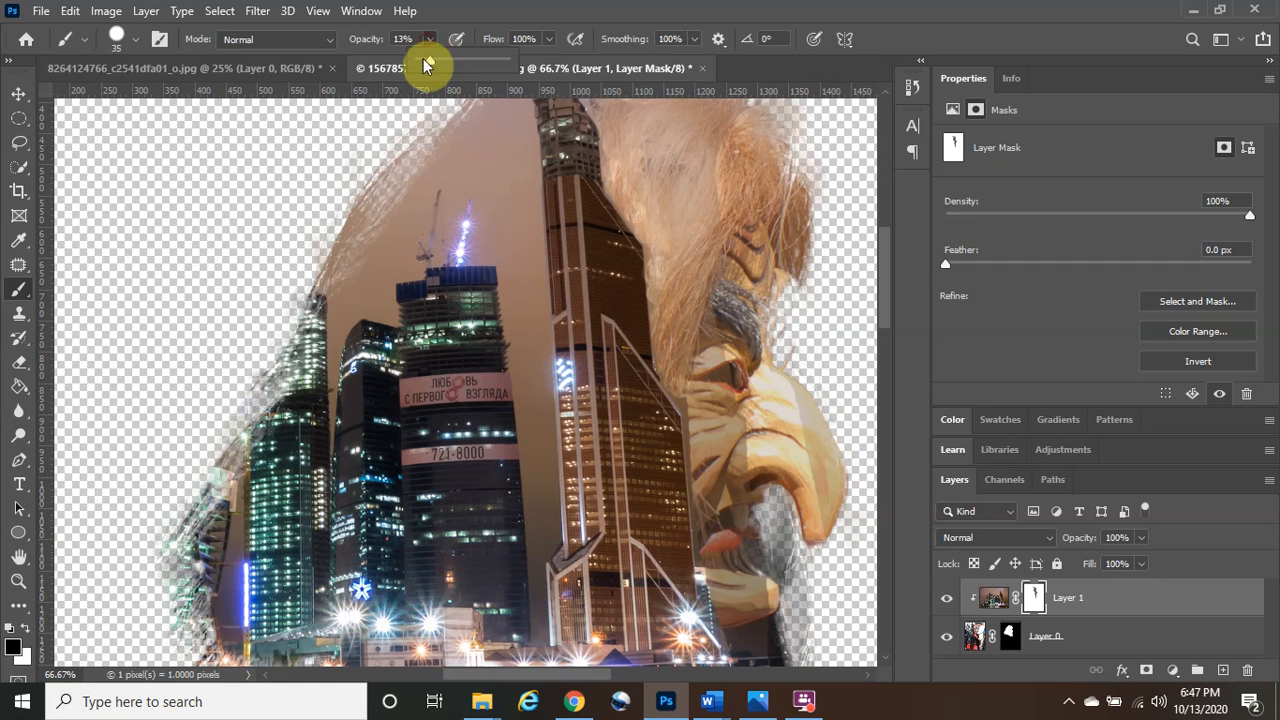
drag(488, 65, 497, 64)
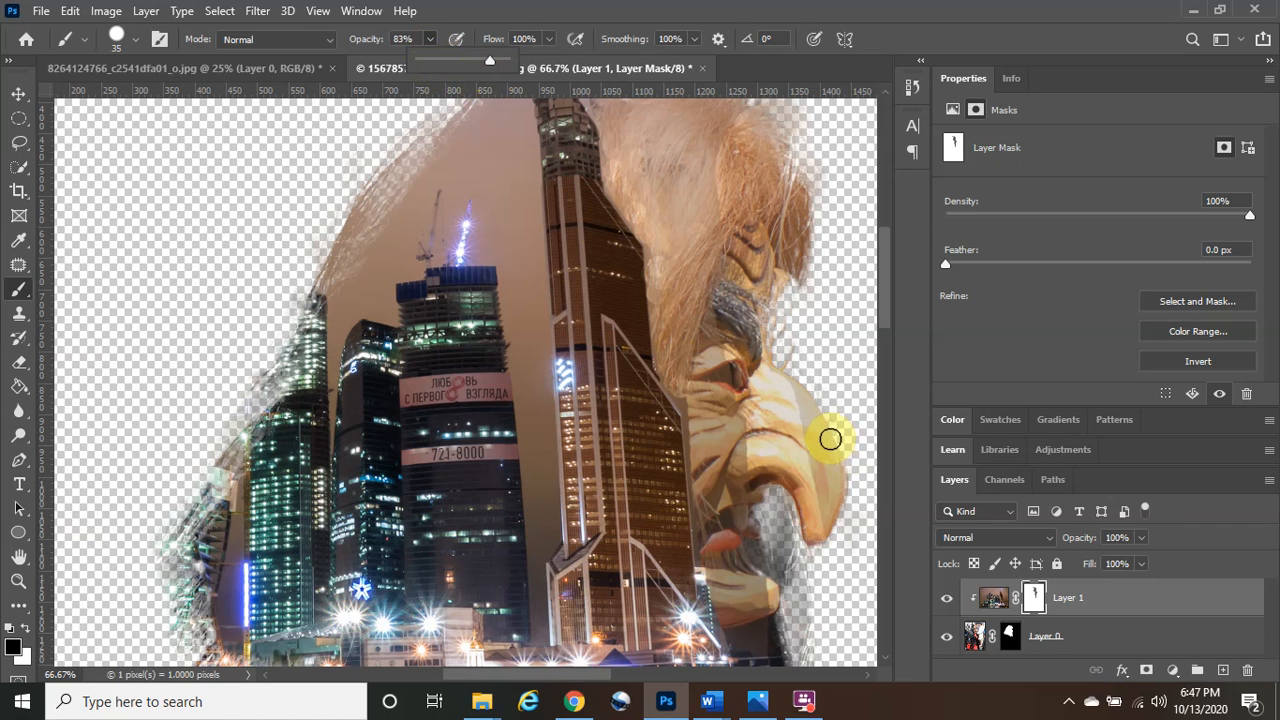
drag(826, 439, 844, 542)
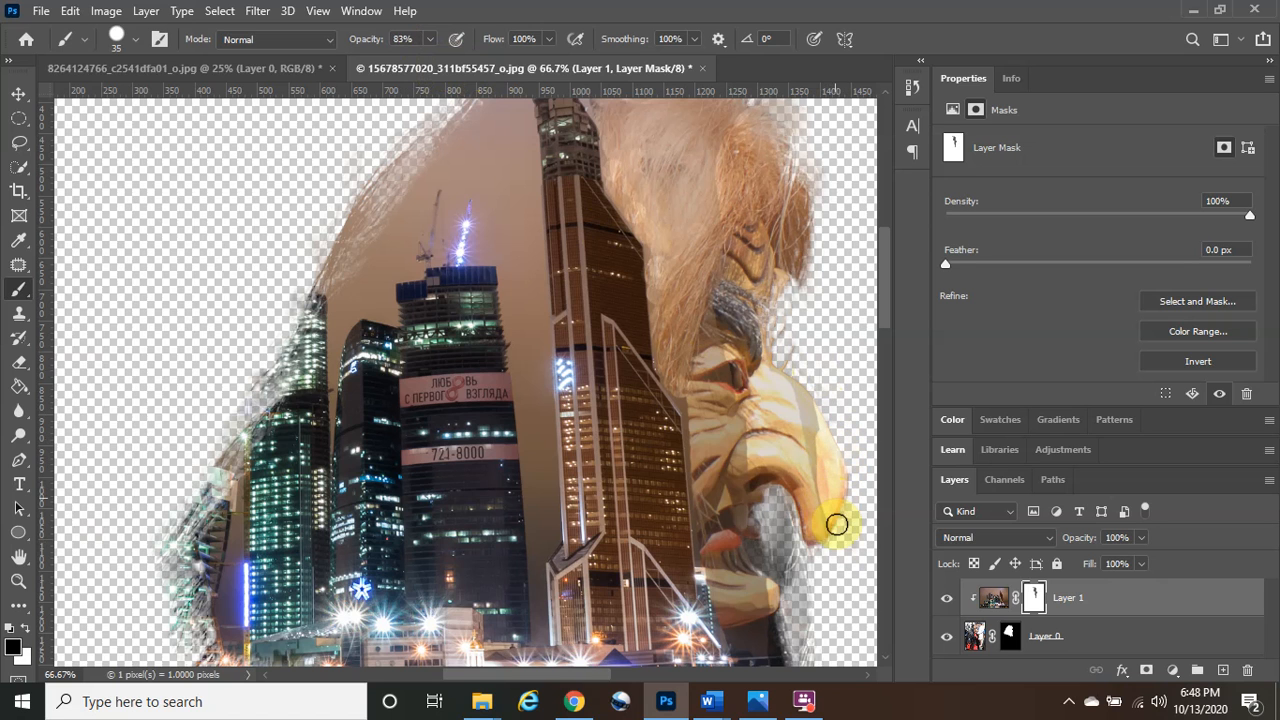
mouse_move(822, 476)
mouse_down()
mouse_move(823, 545)
mouse_move(787, 341)
mouse_up()
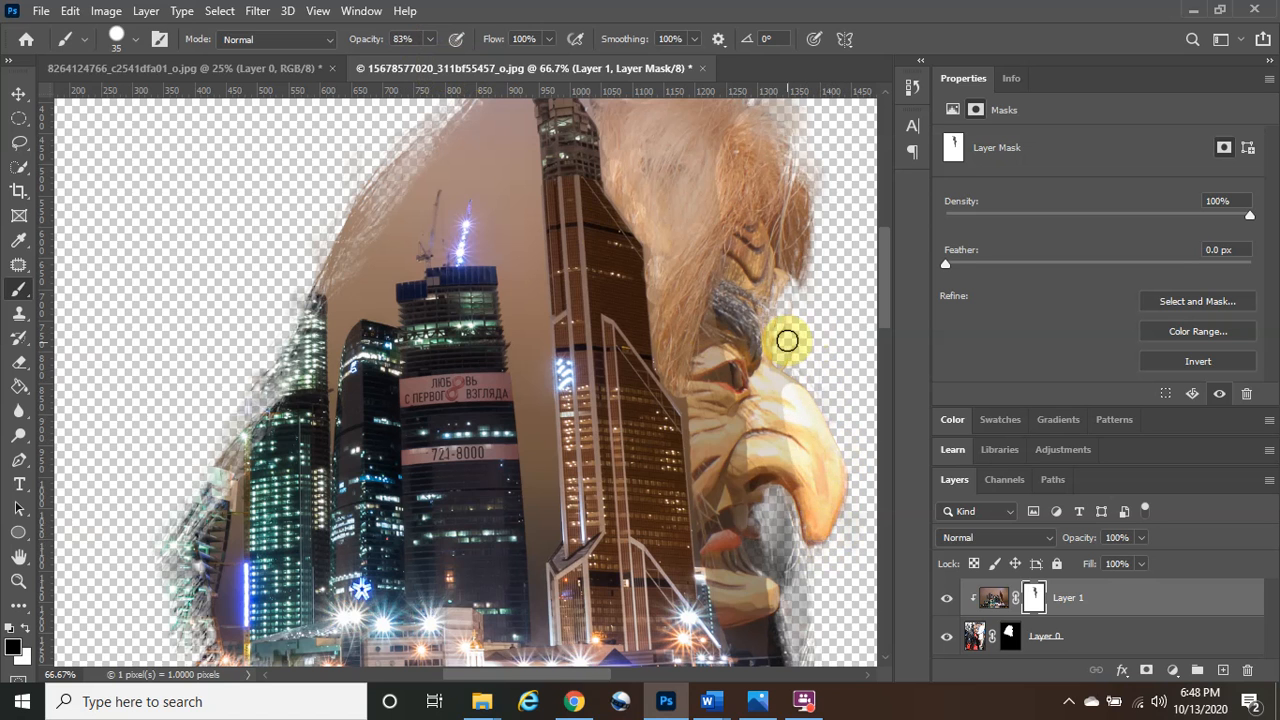
mouse_move(820, 500)
mouse_down()
mouse_move(762, 331)
mouse_move(797, 438)
mouse_move(794, 485)
mouse_move(755, 325)
mouse_move(764, 469)
mouse_move(726, 320)
mouse_move(737, 421)
mouse_move(727, 318)
mouse_move(731, 472)
mouse_move(758, 520)
mouse_move(738, 392)
mouse_move(773, 286)
mouse_move(780, 116)
mouse_move(813, 262)
mouse_move(759, 98)
mouse_move(794, 269)
mouse_move(749, 82)
mouse_move(748, 219)
mouse_move(763, 124)
mouse_up()
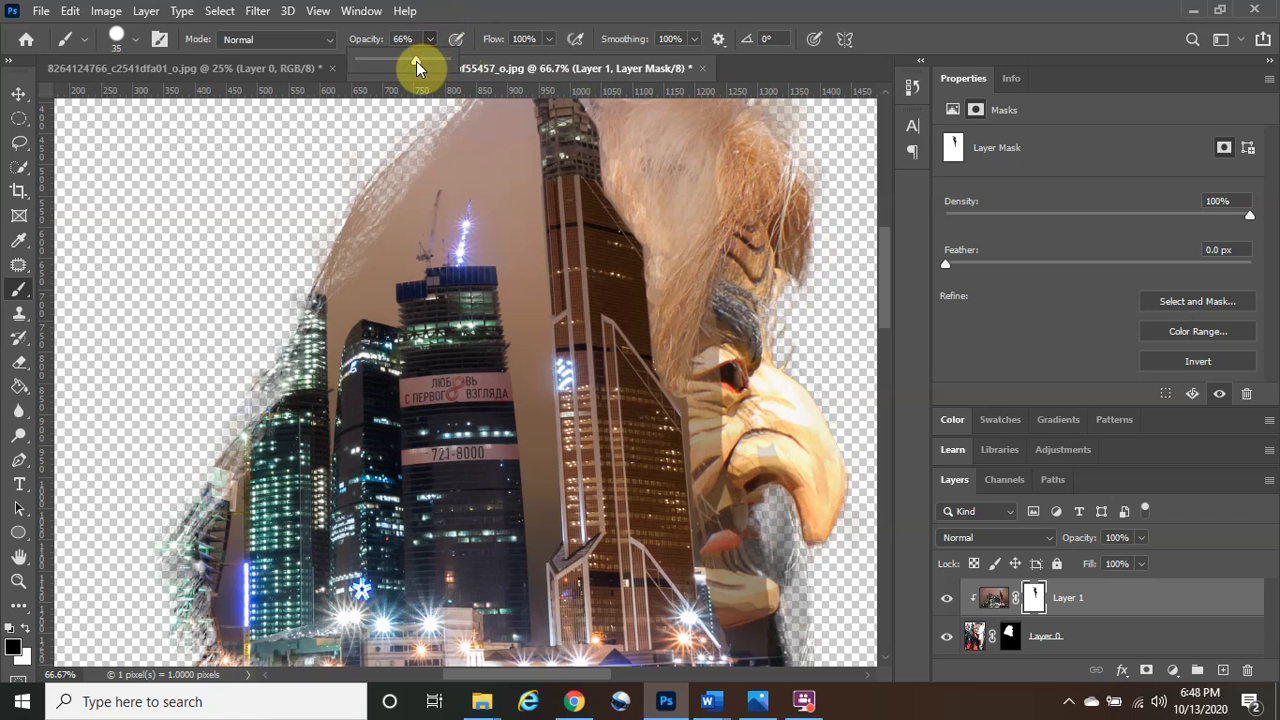
Set the brush opacity to 62% and paint the mask over the eyebrow, forehead and front hair to bring out the witch's features.
mouse_move(697, 174)
mouse_down()
mouse_move(714, 306)
mouse_move(731, 249)
mouse_move(714, 123)
mouse_move(737, 394)
mouse_move(726, 531)
mouse_move(688, 335)
mouse_move(709, 337)
mouse_move(765, 630)
mouse_move(726, 466)
mouse_move(726, 497)
mouse_move(706, 486)
mouse_move(711, 530)
mouse_move(694, 446)
mouse_move(700, 420)
mouse_move(760, 591)
mouse_move(734, 567)
mouse_move(712, 496)
mouse_move(737, 614)
mouse_move(771, 663)
mouse_move(755, 673)
mouse_move(711, 546)
mouse_move(669, 131)
mouse_move(694, 217)
mouse_move(689, 138)
mouse_move(686, 217)
mouse_up()
scroll(686, 217, up, 4)
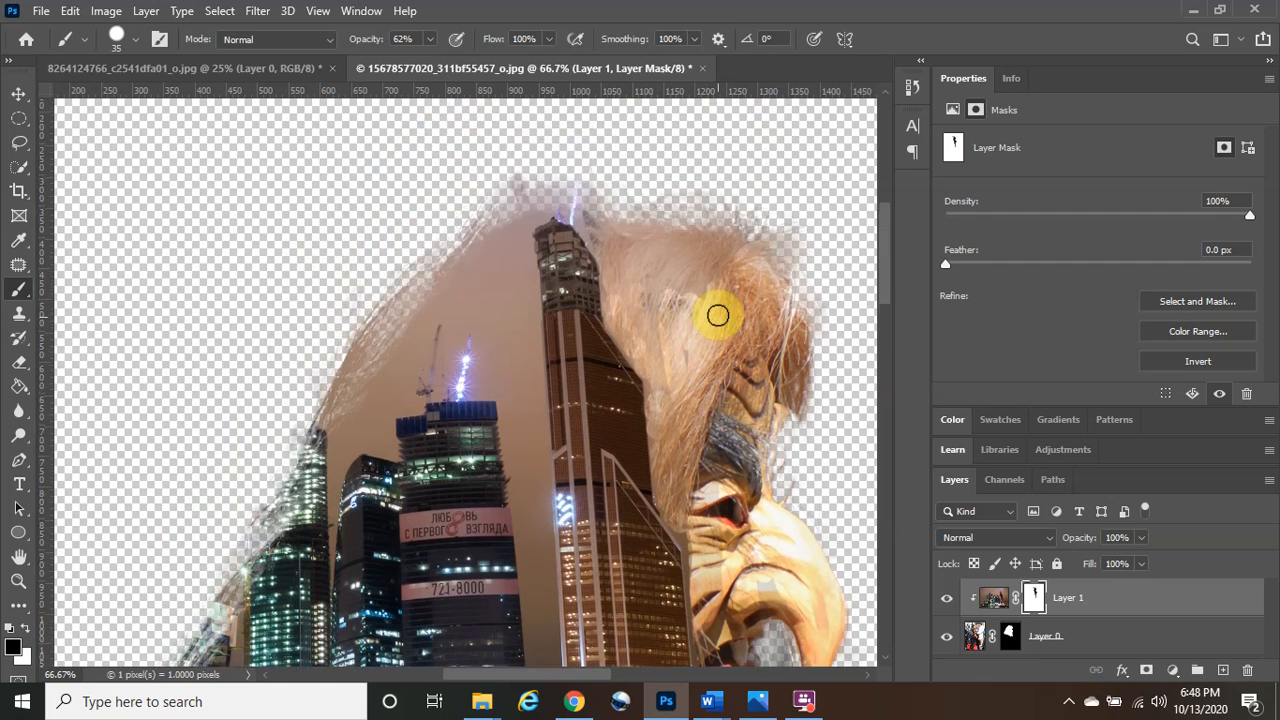
mouse_move(692, 303)
mouse_down()
mouse_move(691, 191)
mouse_move(686, 243)
mouse_move(720, 240)
mouse_move(612, 62)
mouse_up()
Lower the brush opacity to 25% and blend the mask over the pale hair between the tallest tower and the forehead.
click(430, 39)
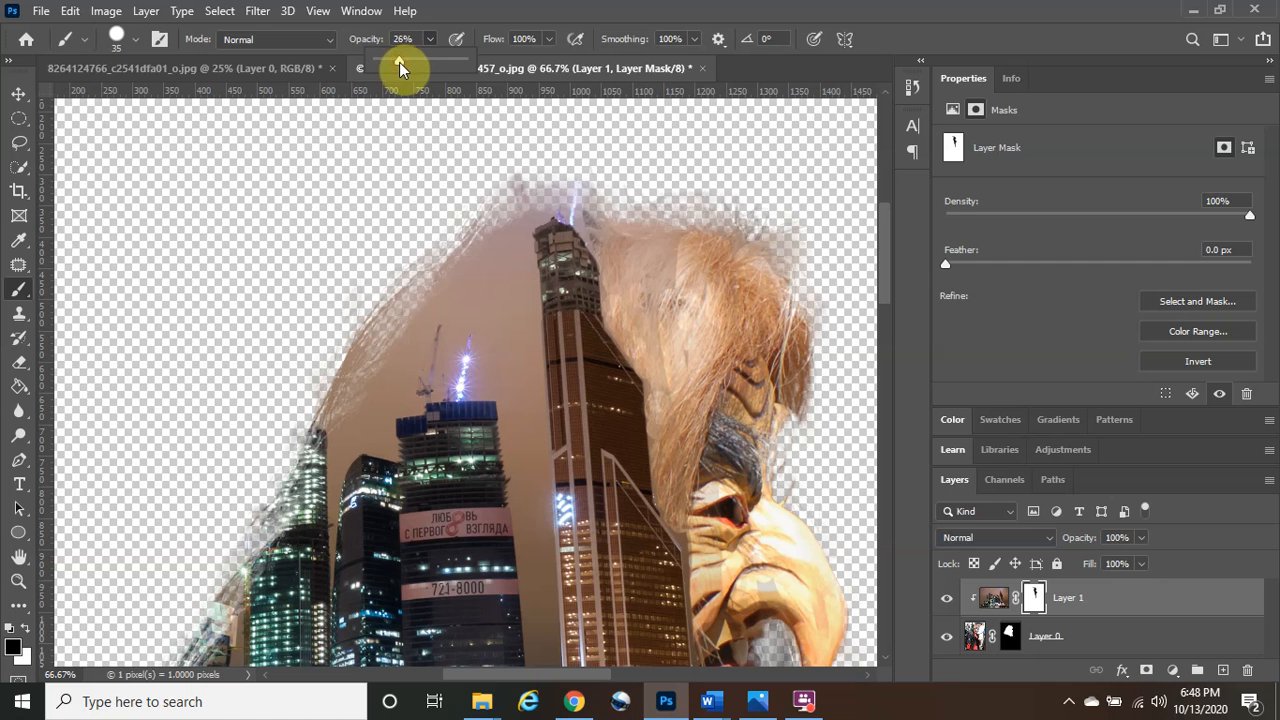
drag(400, 67, 396, 67)
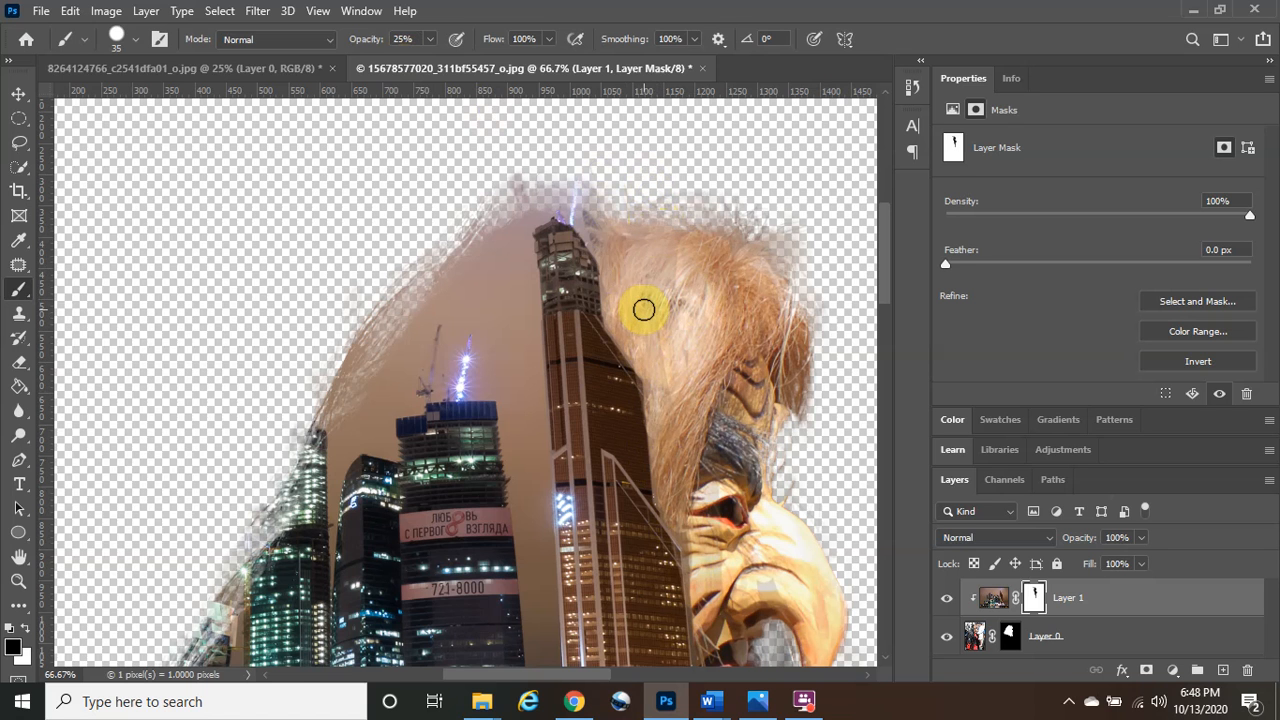
key(ctrl+minus)
key(ctrl+minus)
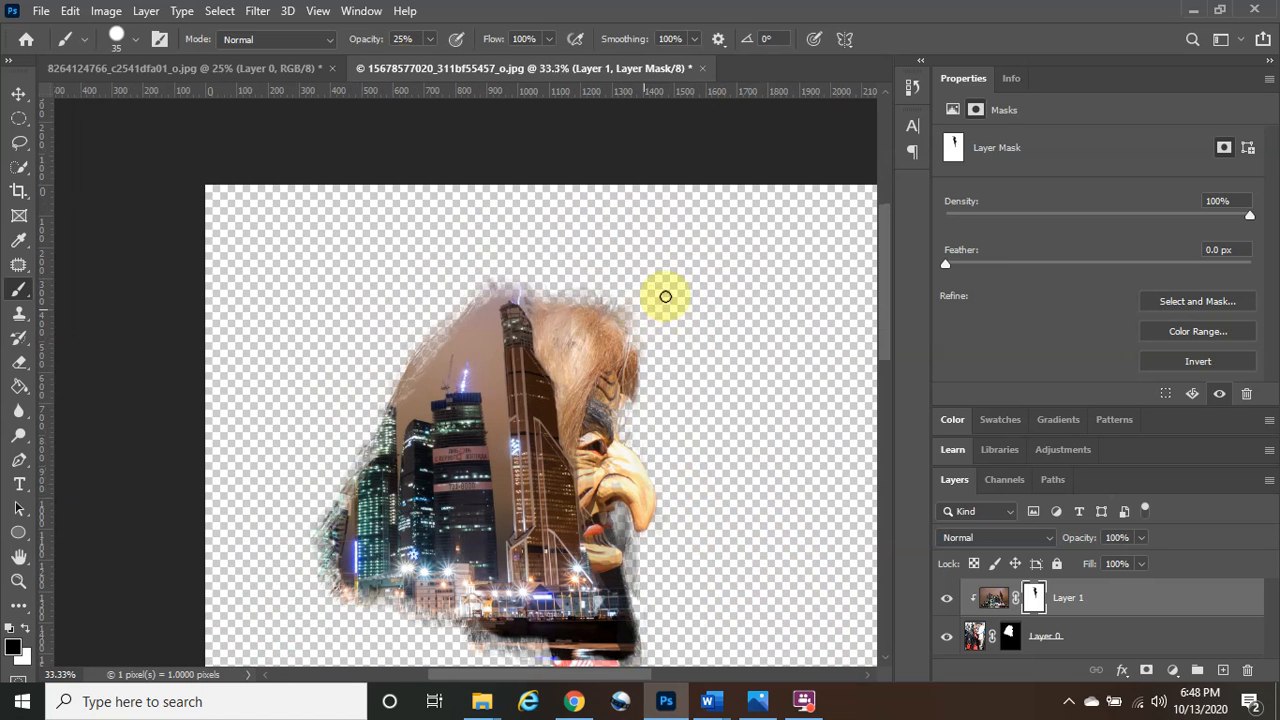
scroll(530, 462, down, 2)
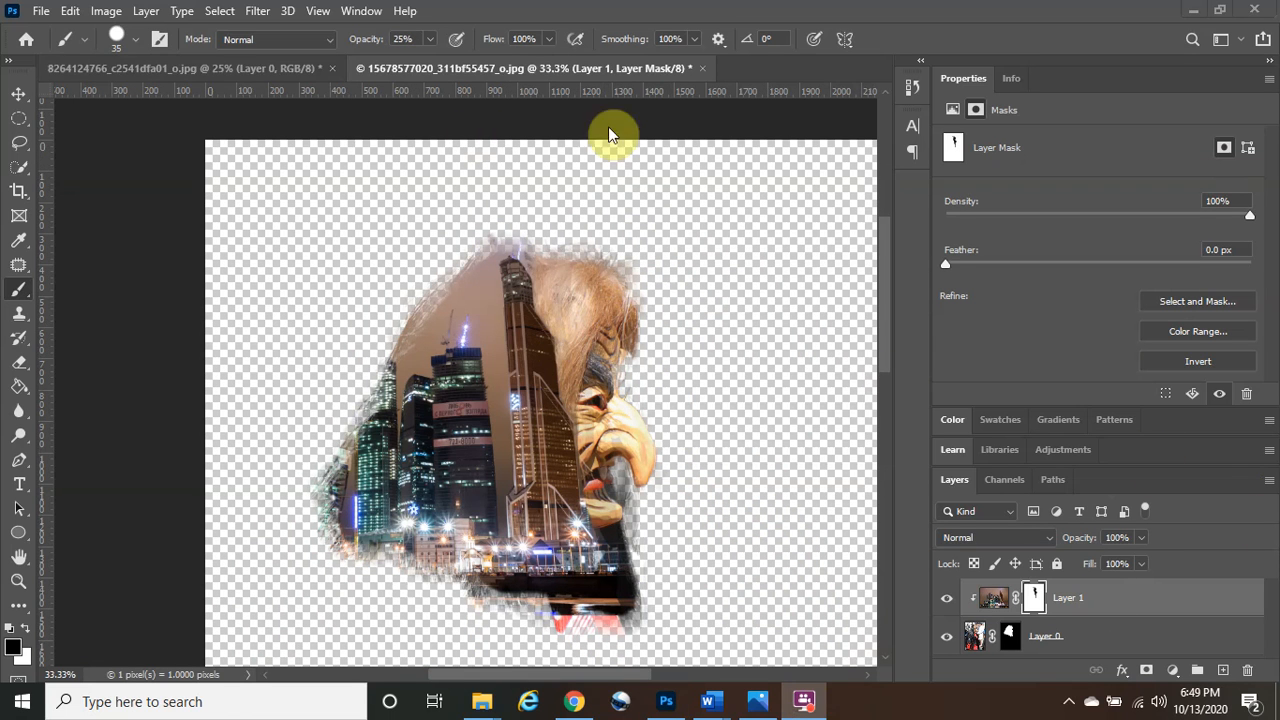
Start saving a copy on the computer and choose the folder Videos > Need to upload to Youtube > Halloween > New folder.
click(41, 10)
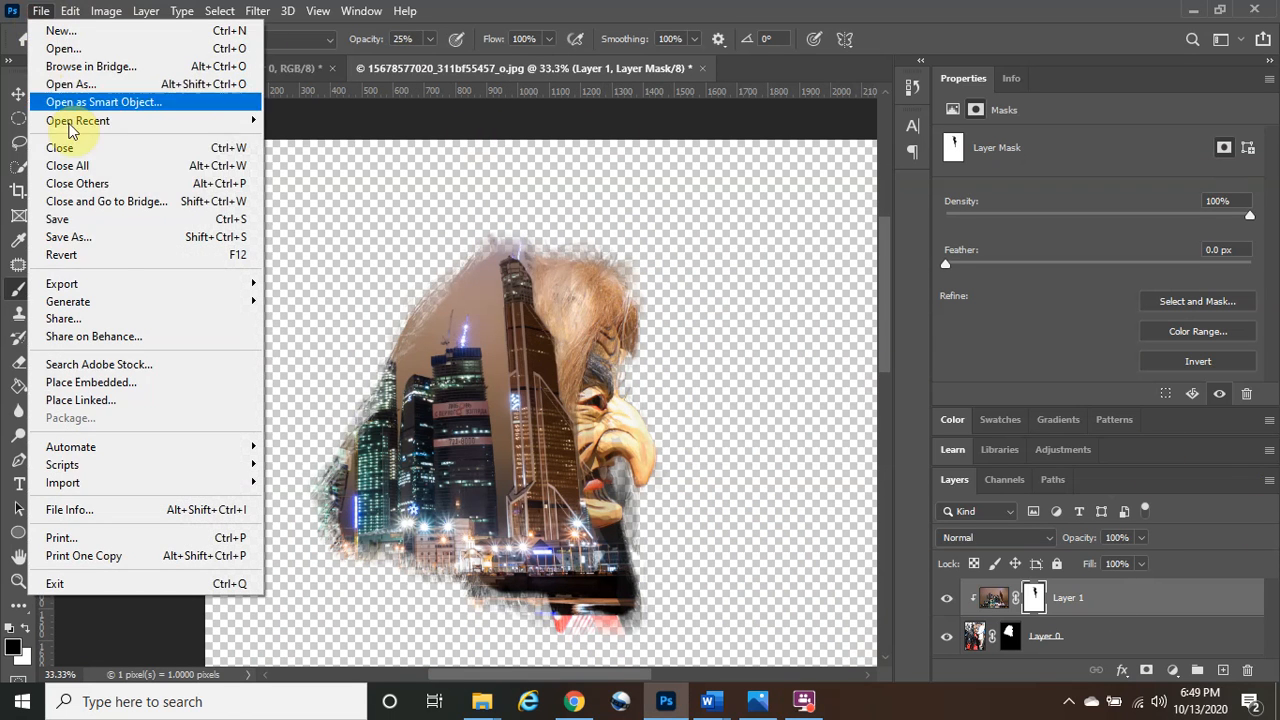
click(95, 238)
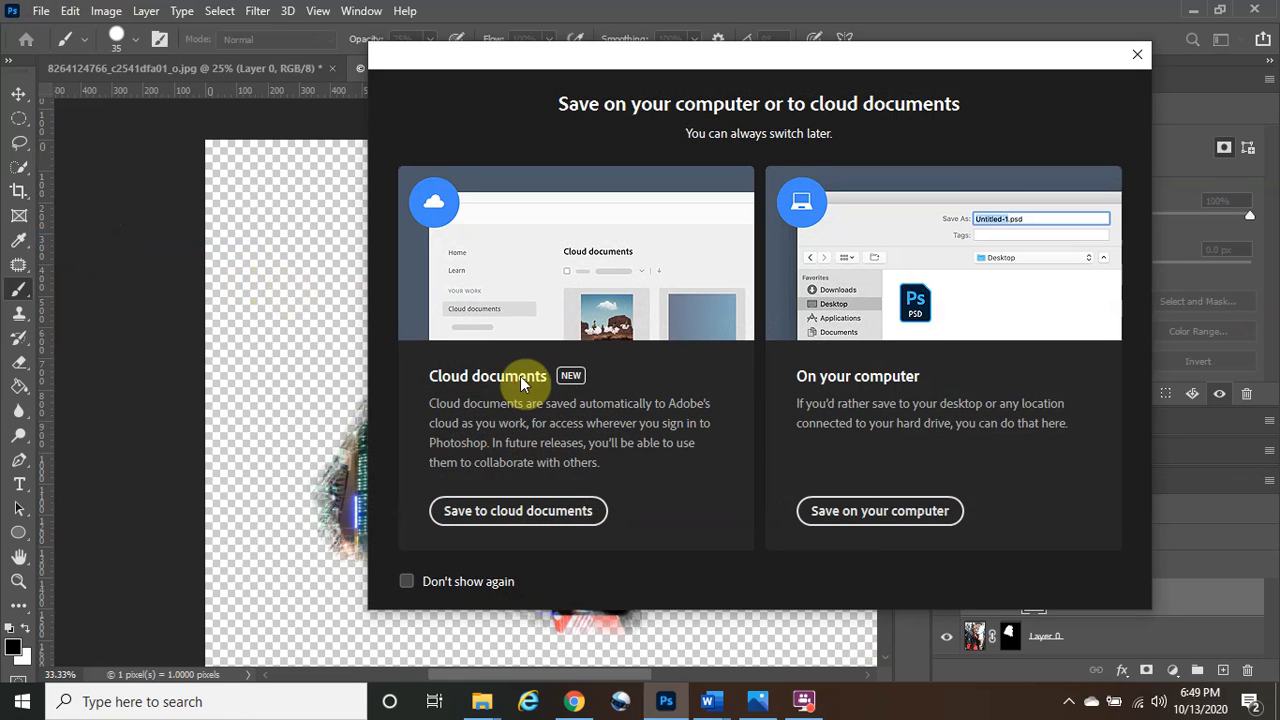
click(850, 510)
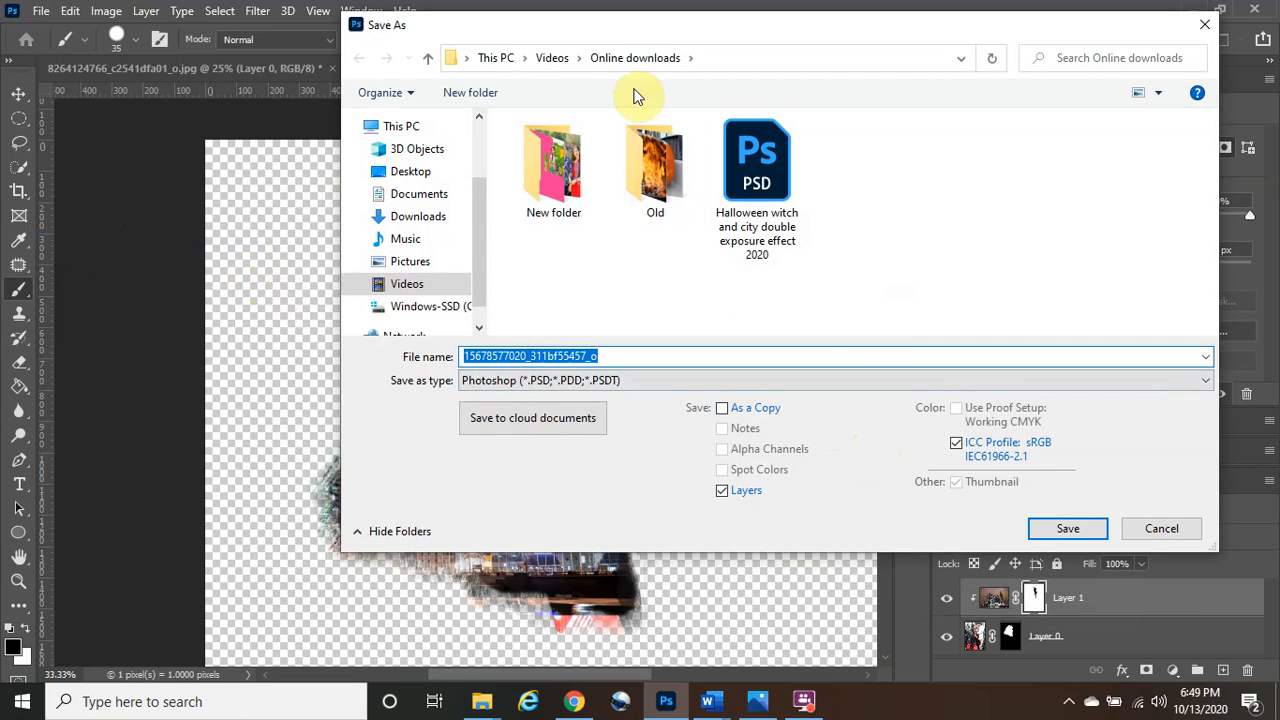
click(553, 60)
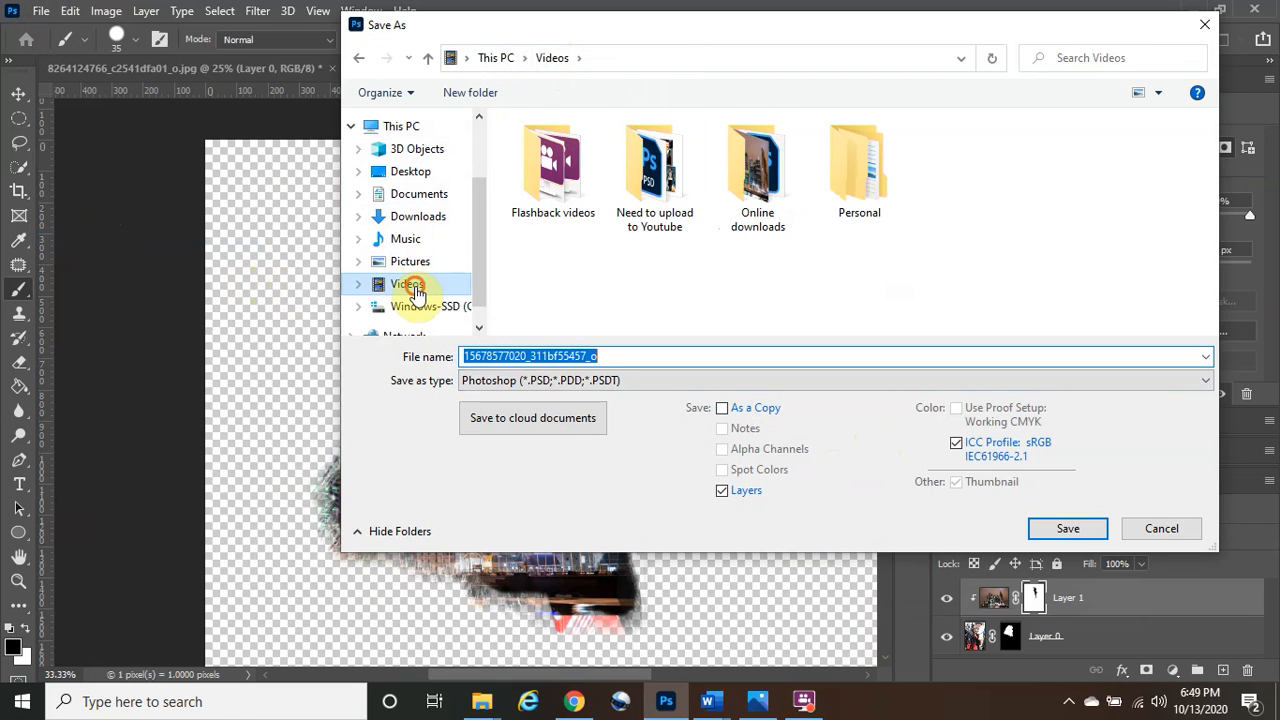
click(405, 284)
double_click(685, 205)
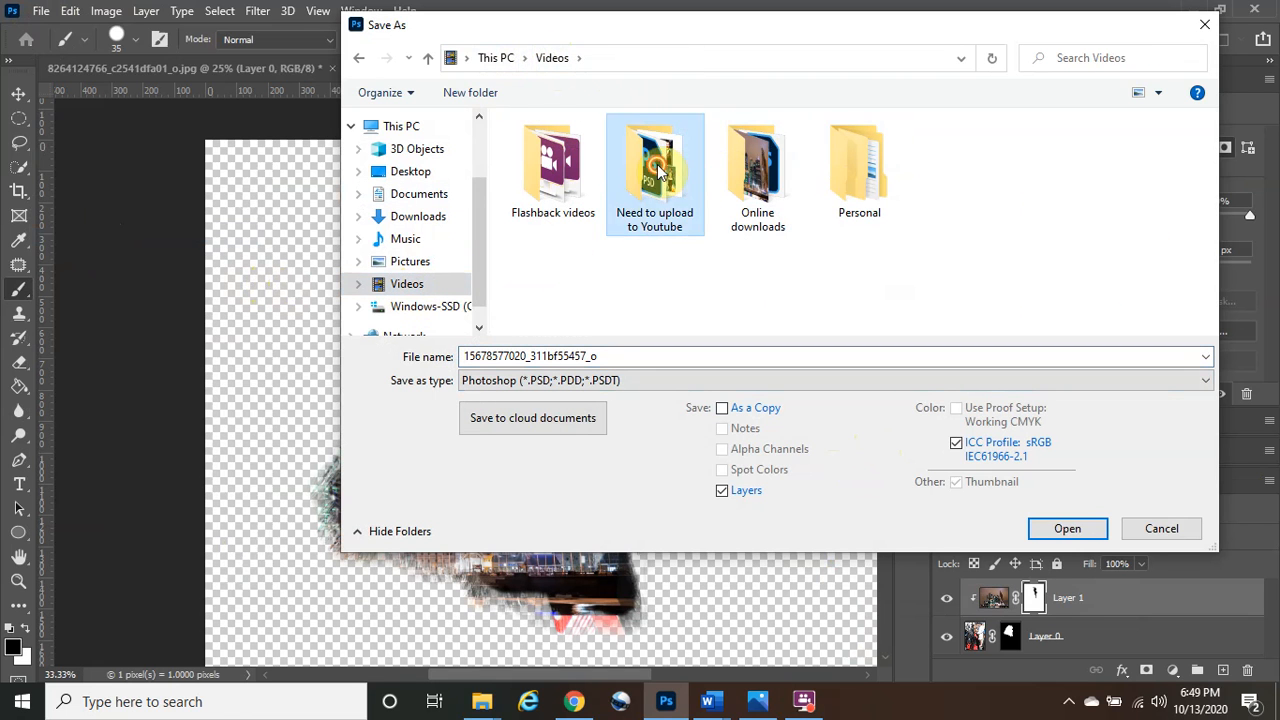
double_click(851, 175)
double_click(743, 175)
Name the file Witch city, choose the JPEG format and save it at maximum quality 12 with Baseline Optimized.
double_click(621, 356)
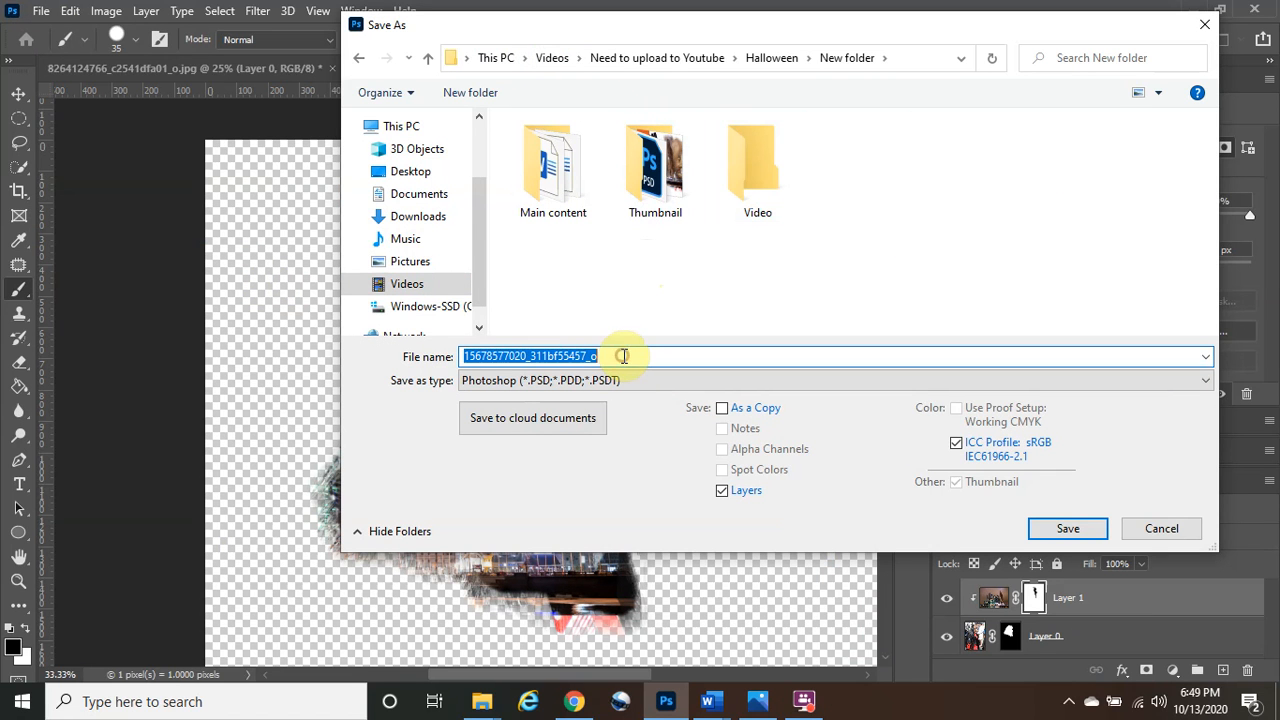
text(Witch city)
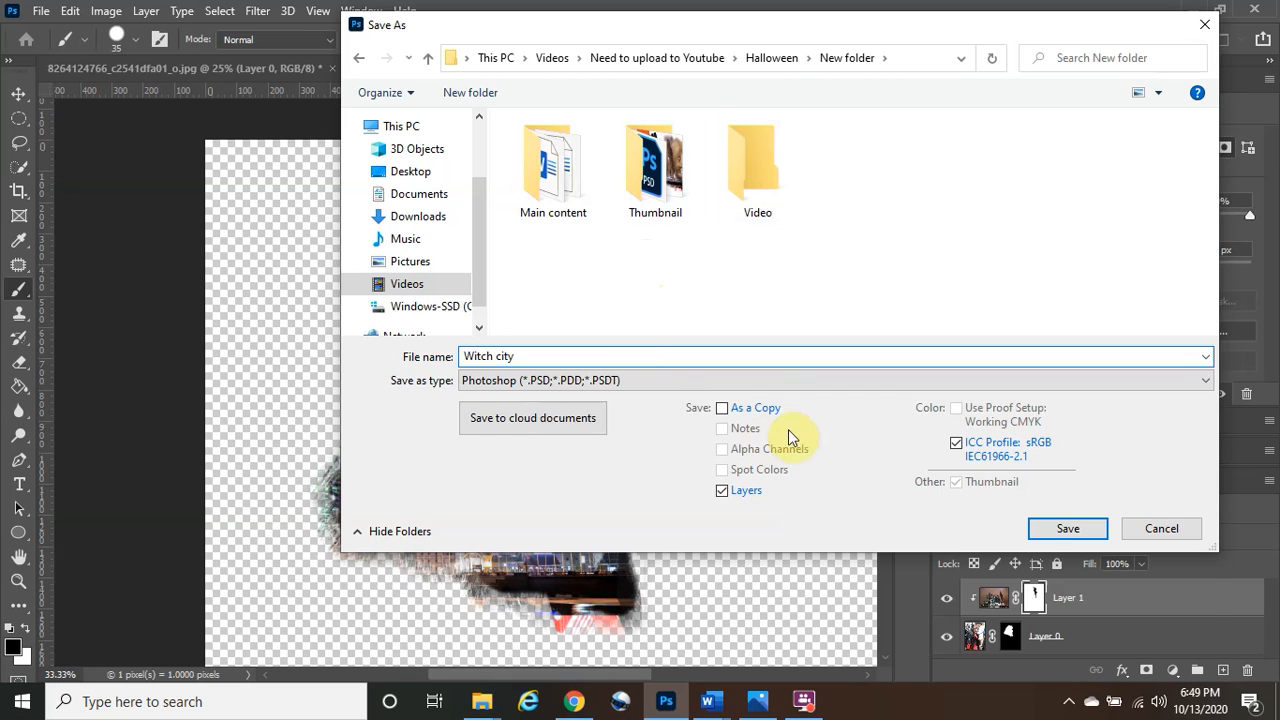
click(651, 387)
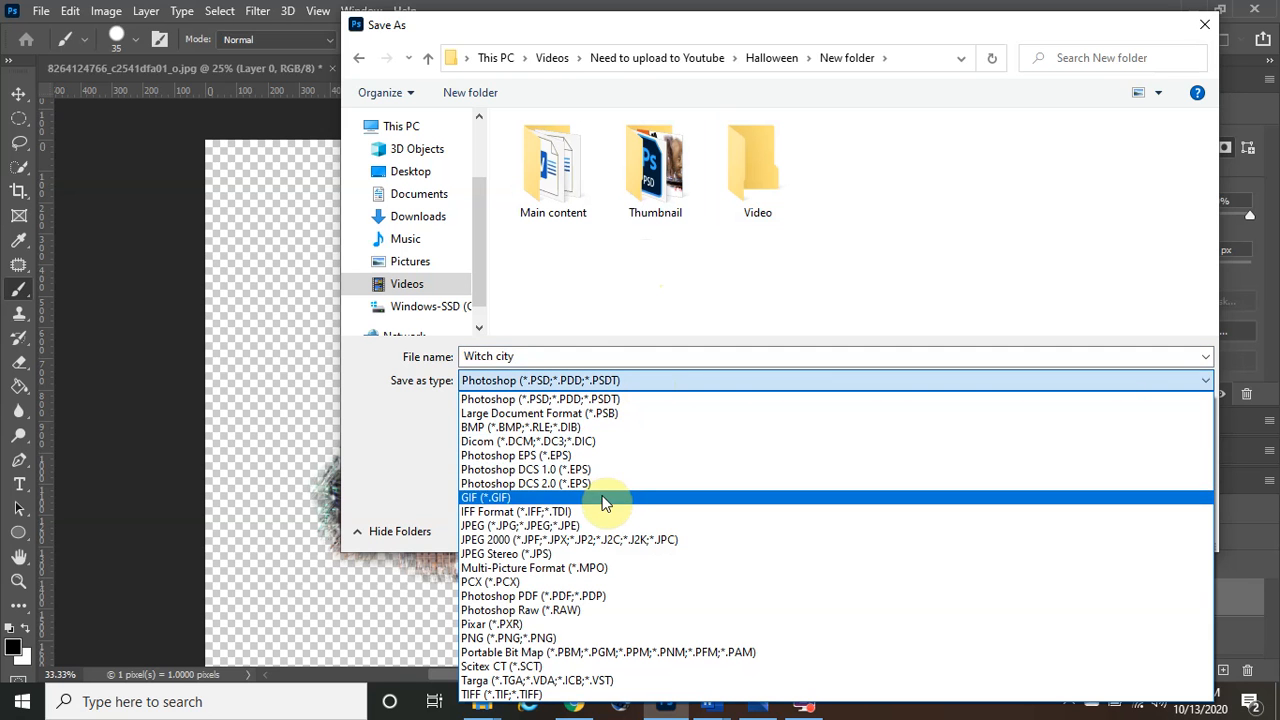
click(586, 525)
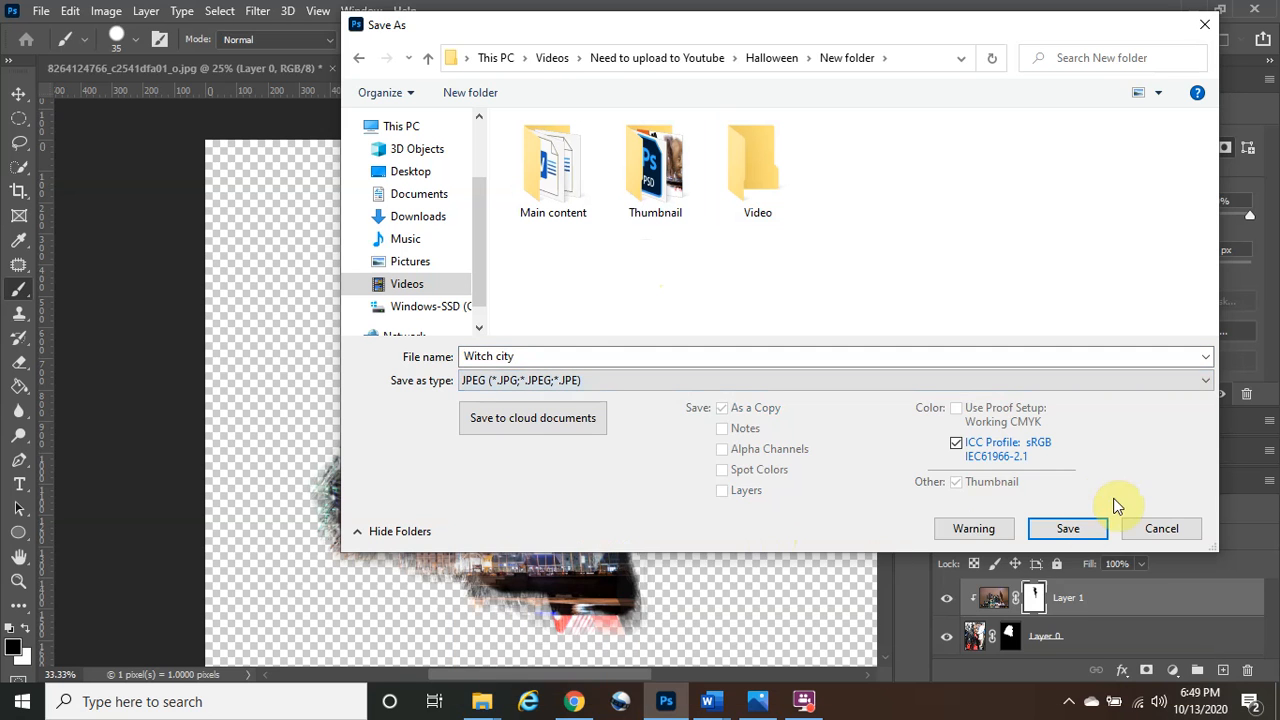
click(1068, 528)
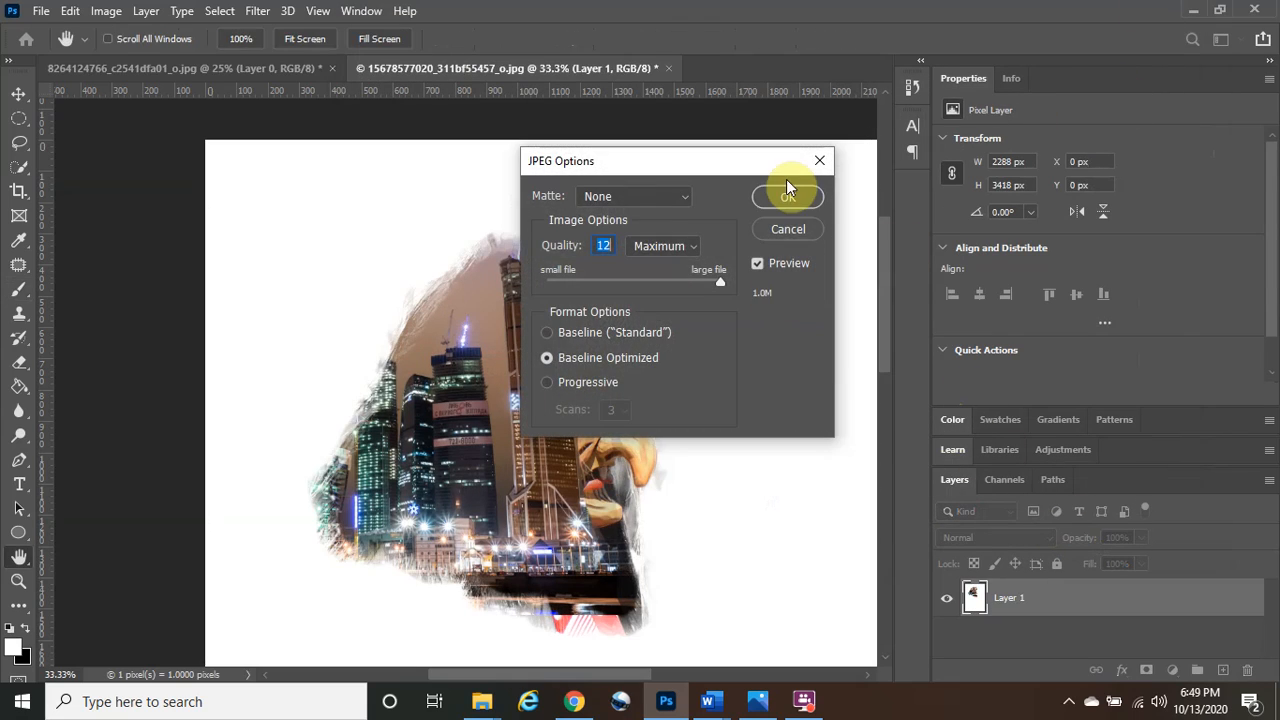
click(786, 197)
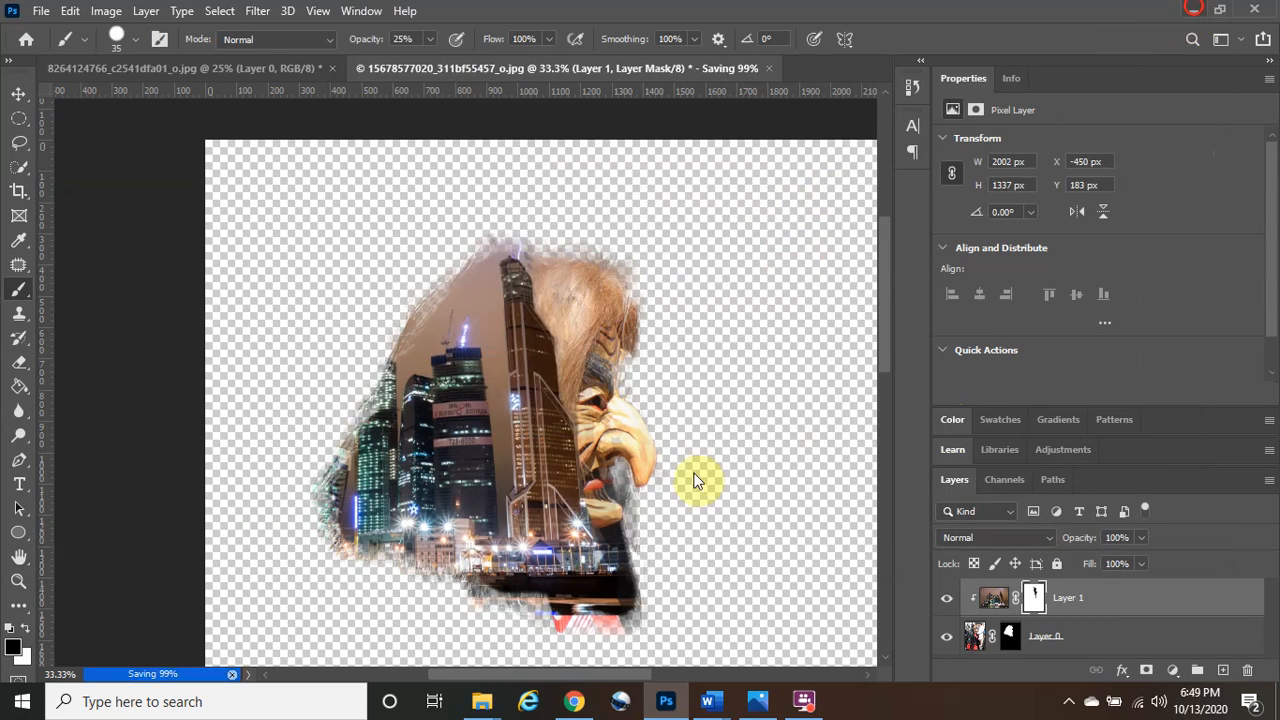
Switch to File Explorer, go back from Main content to New folder and open the Witch city image.
click(1190, 10)
mouse_move(482, 701)
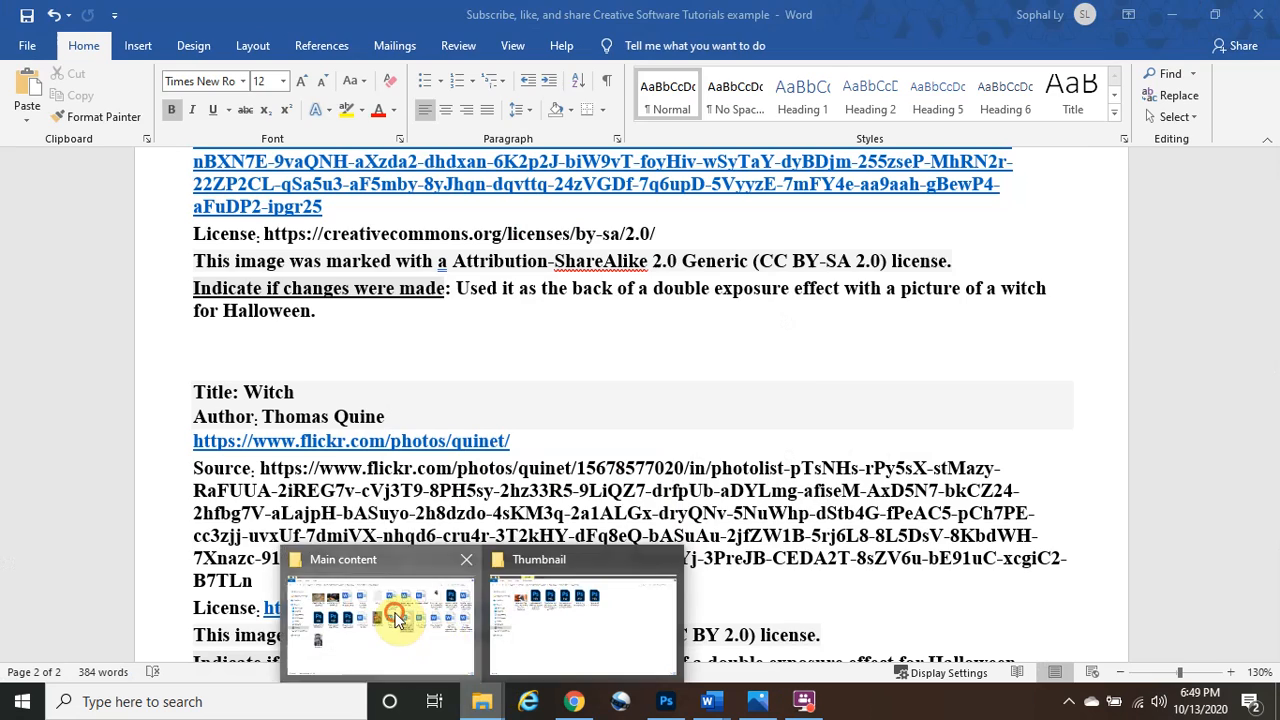
click(397, 619)
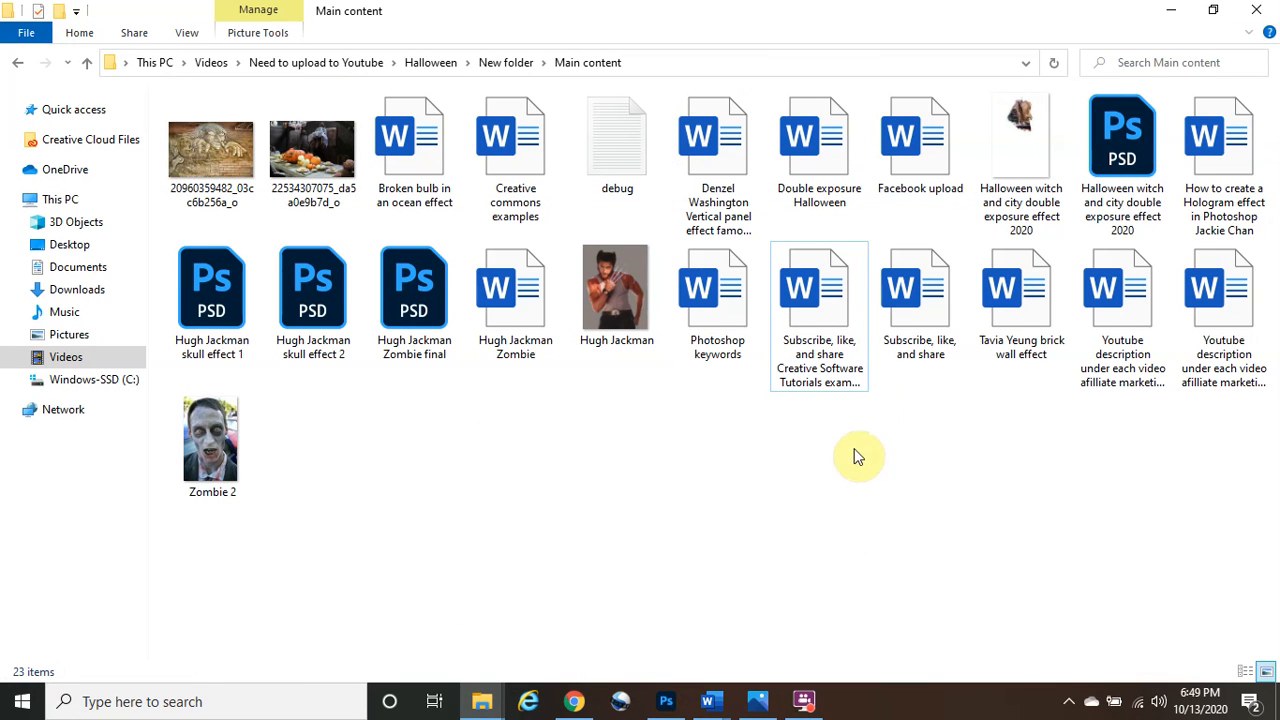
click(1032, 170)
click(628, 428)
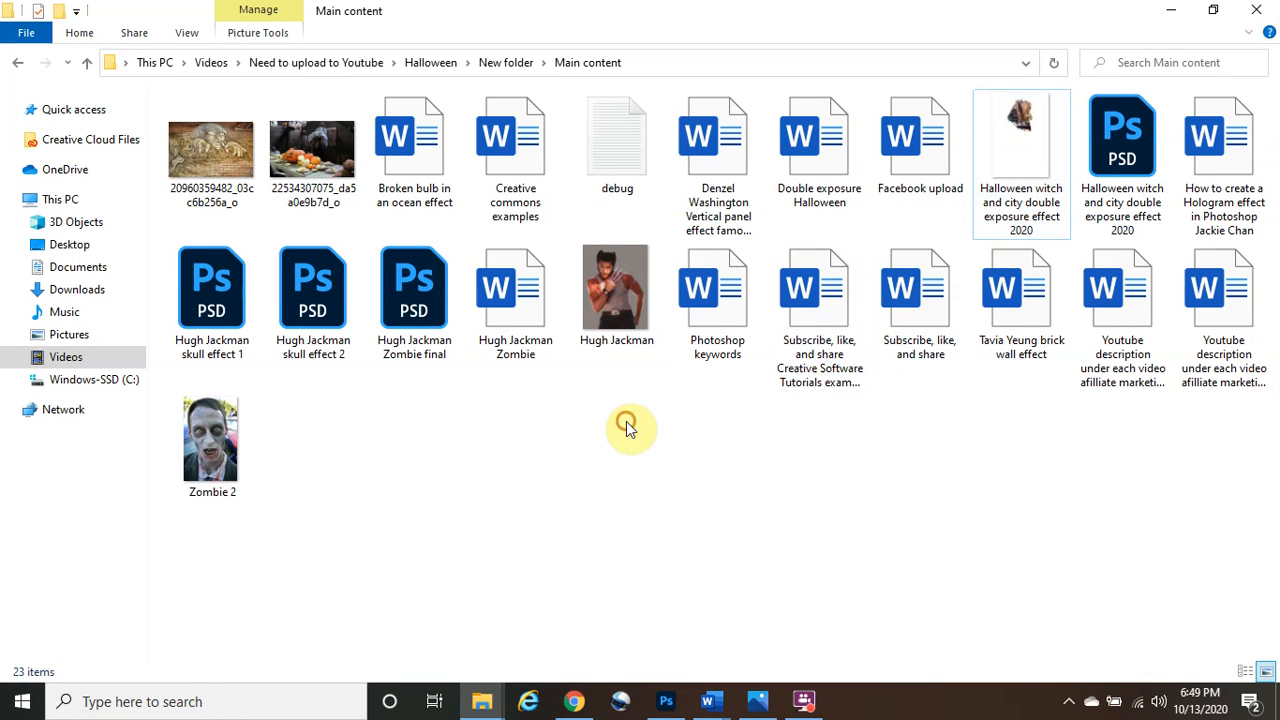
click(19, 66)
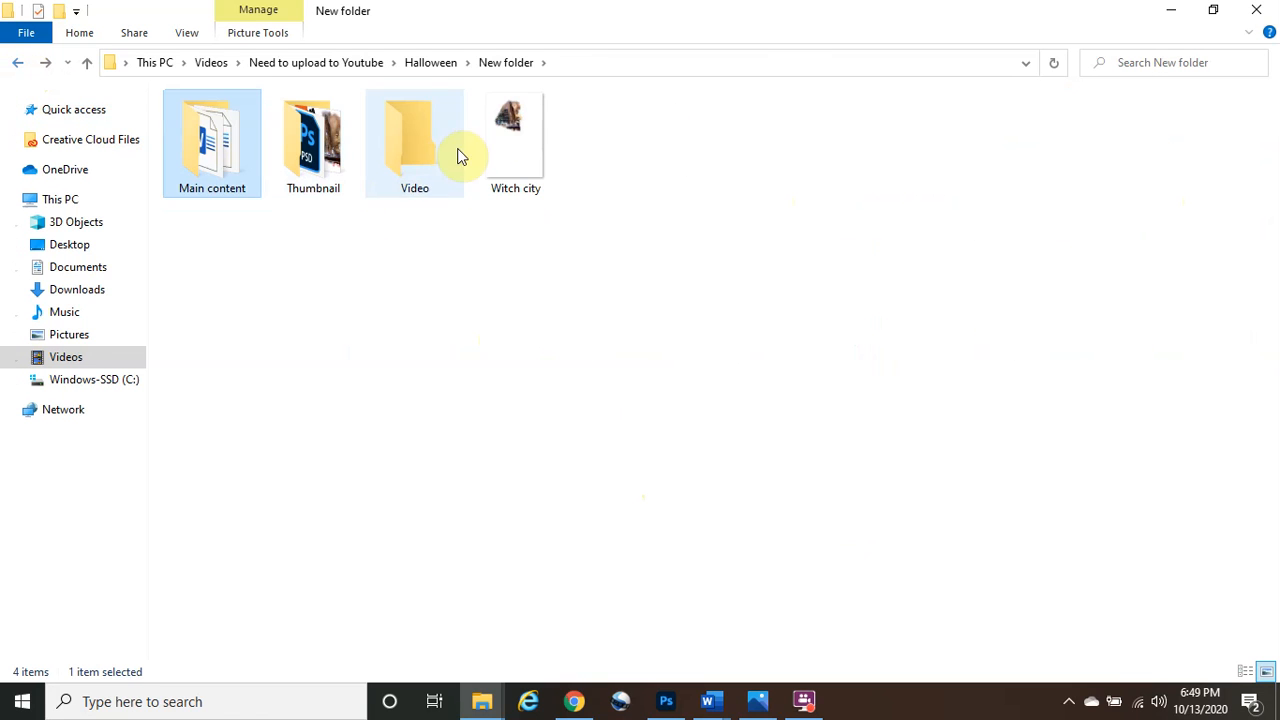
click(499, 147)
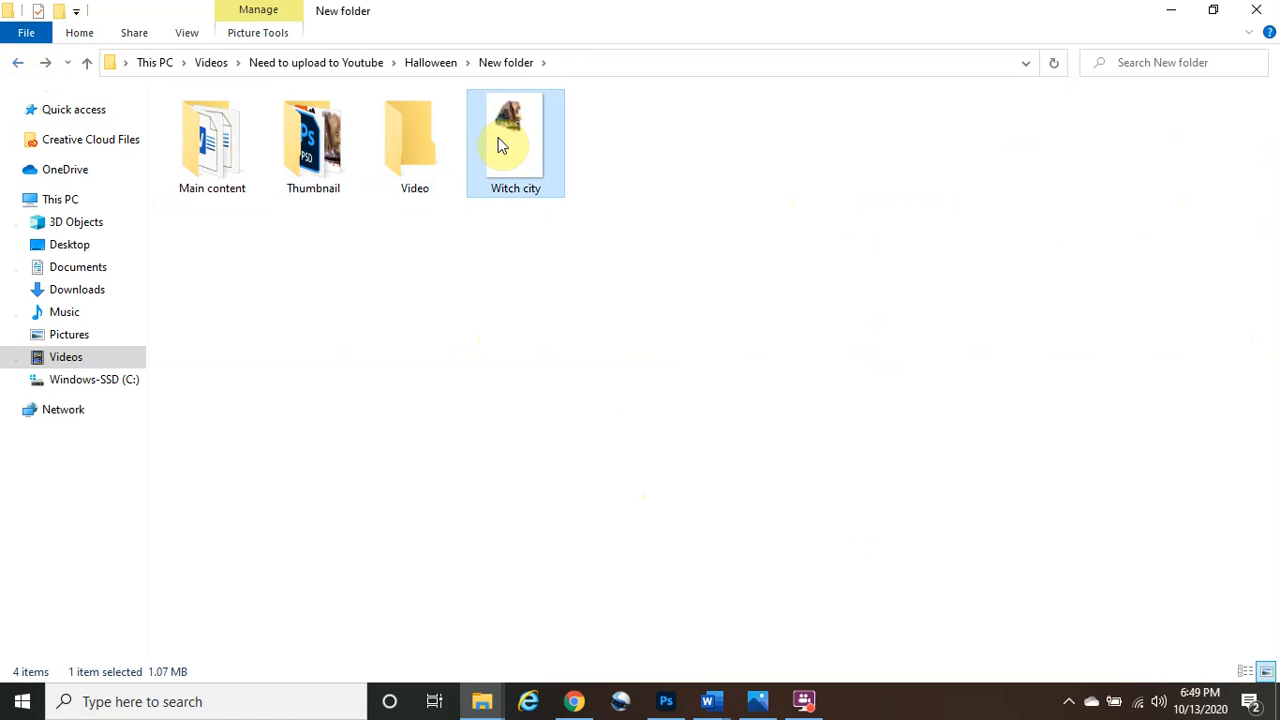
double_click(502, 146)
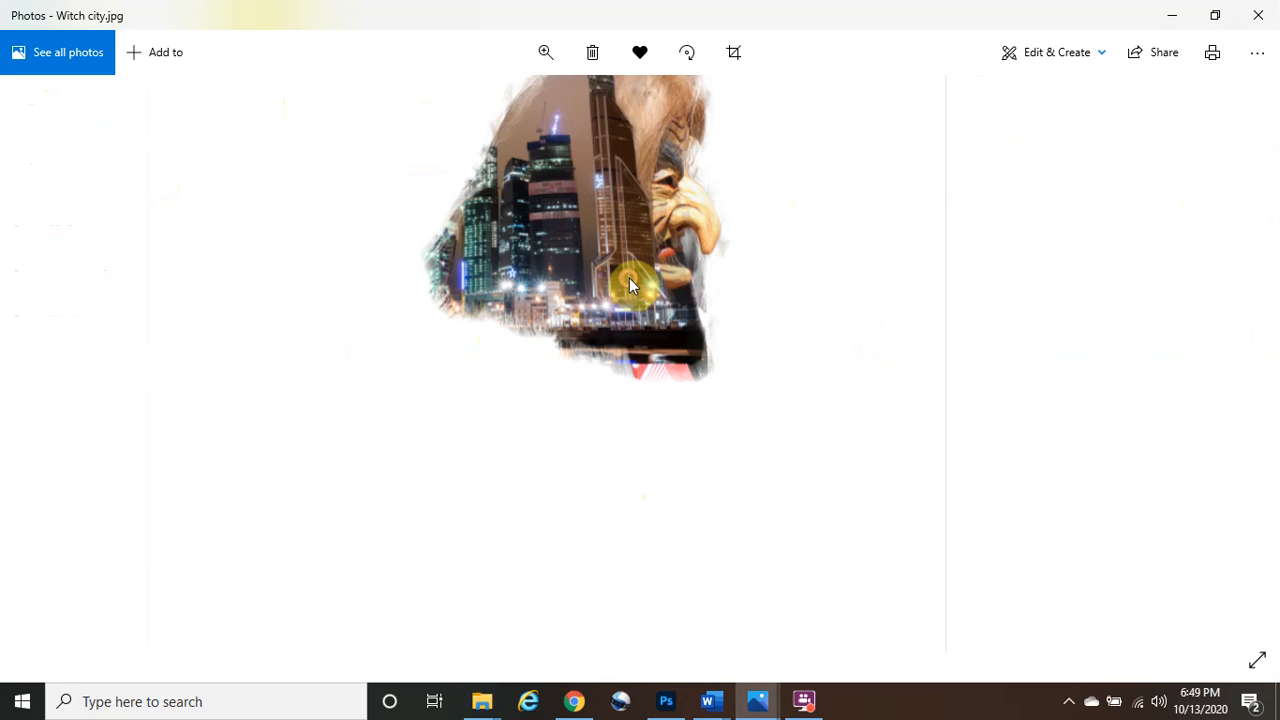
Zoom in on the saved image in Photos and examine the blend between the city towers and the witch's face.
click(532, 46)
click(551, 98)
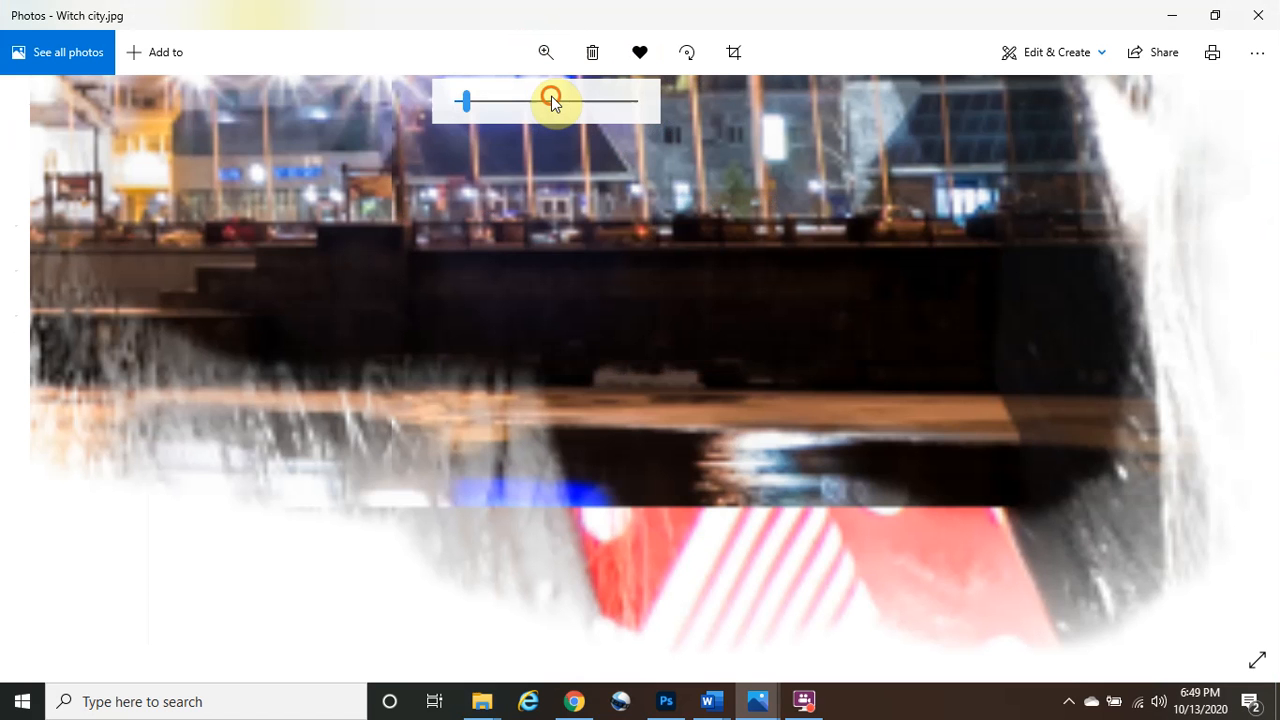
click(496, 104)
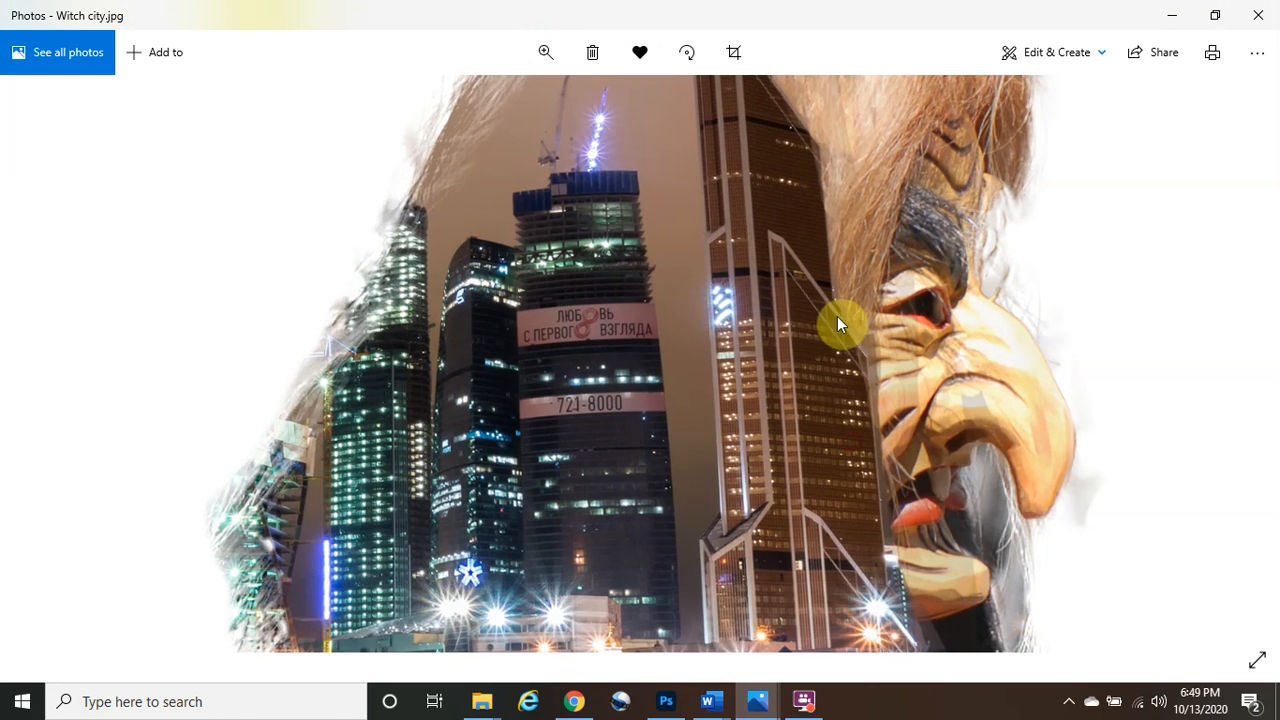
drag(837, 316, 767, 315)
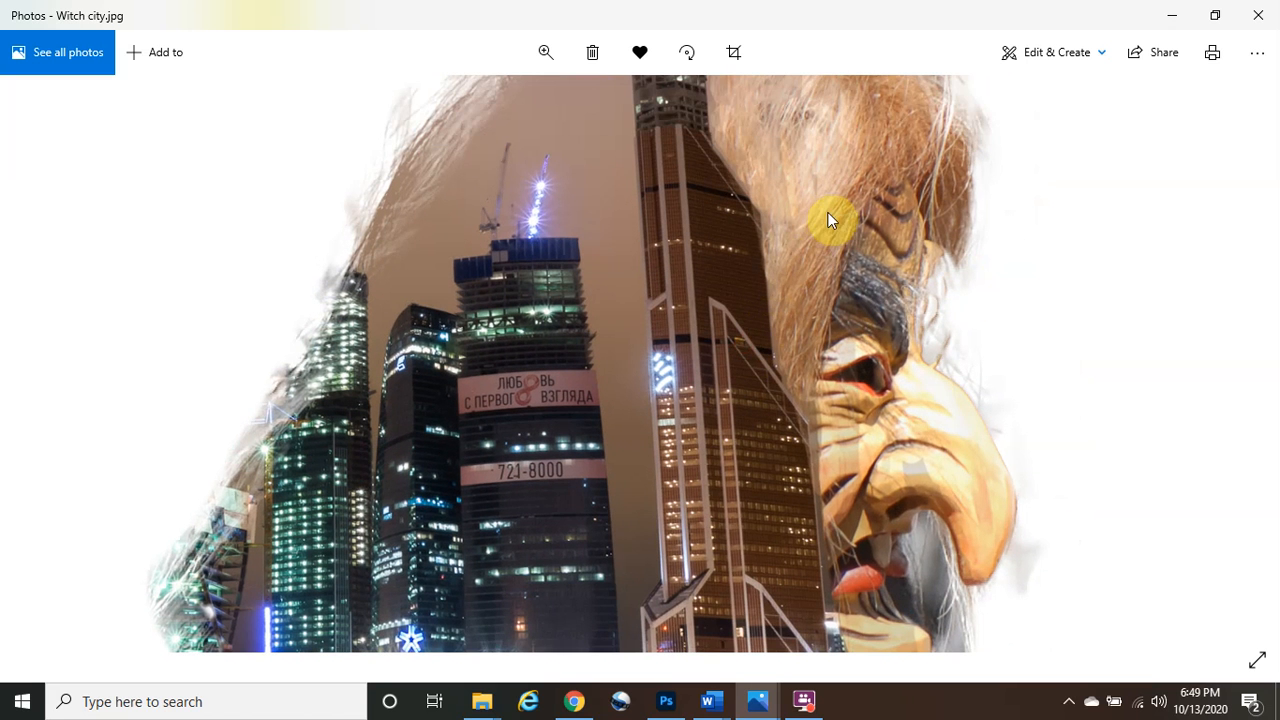
drag(926, 378, 903, 321)
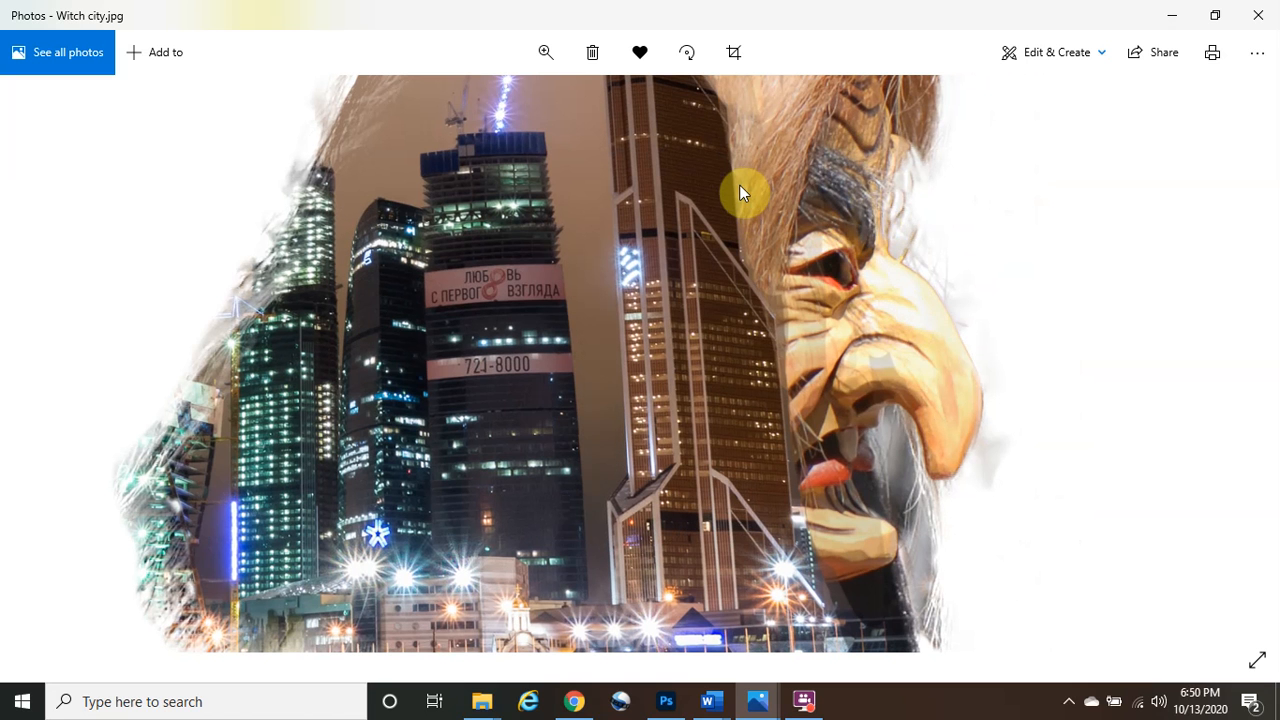
drag(729, 191, 810, 225)
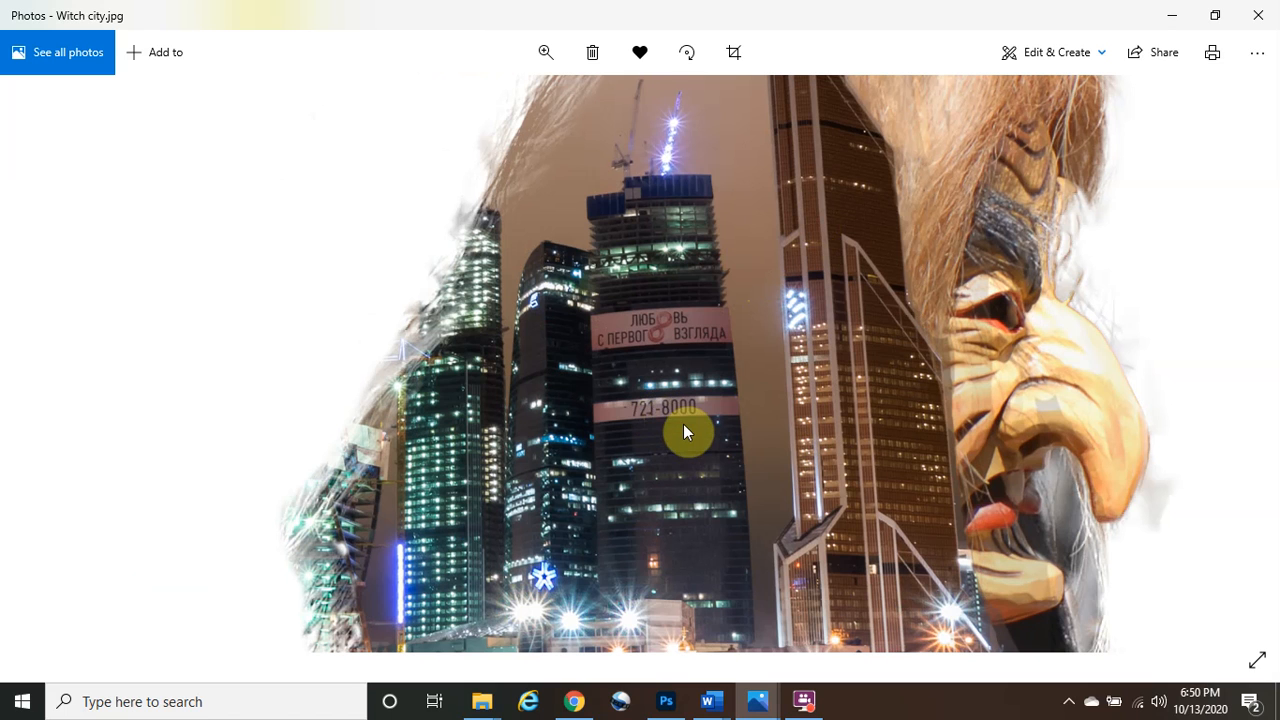